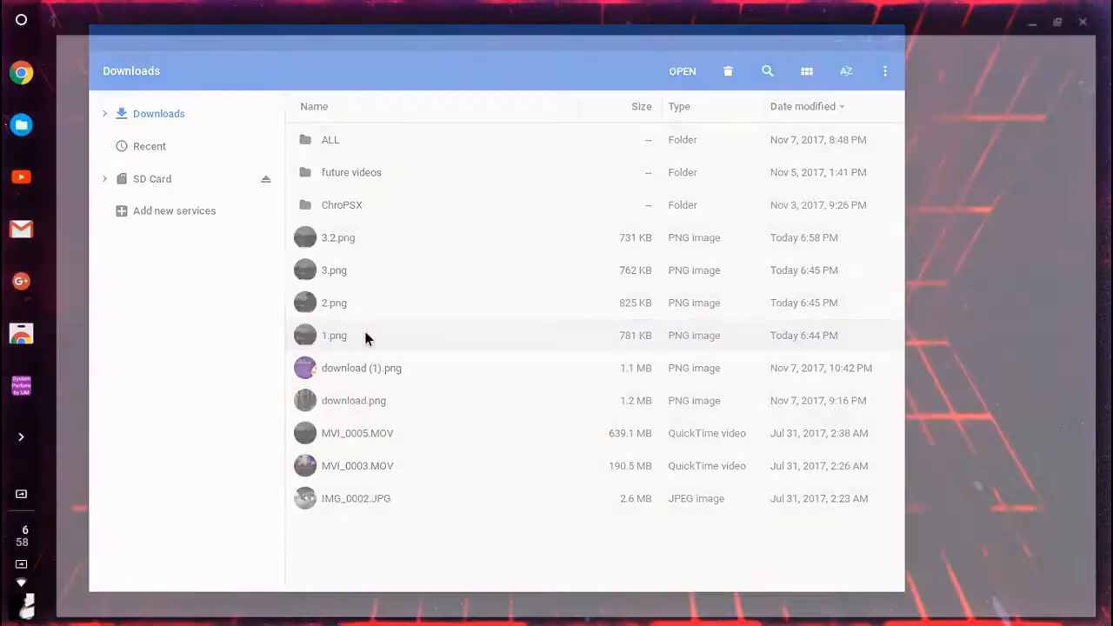
double_click(365, 339)
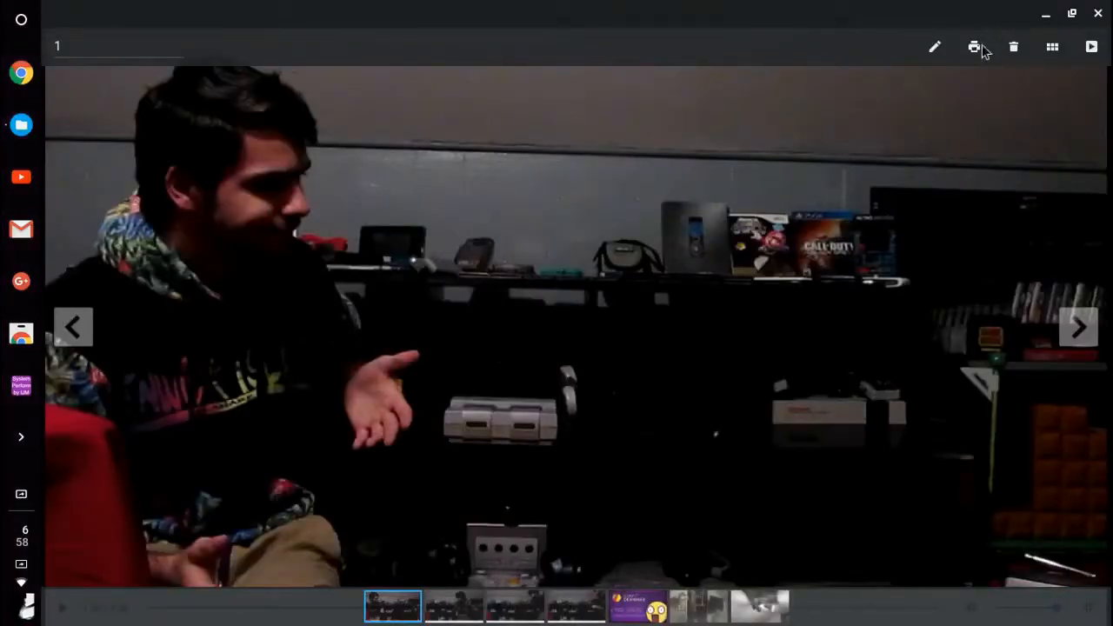
left_click(936, 48)
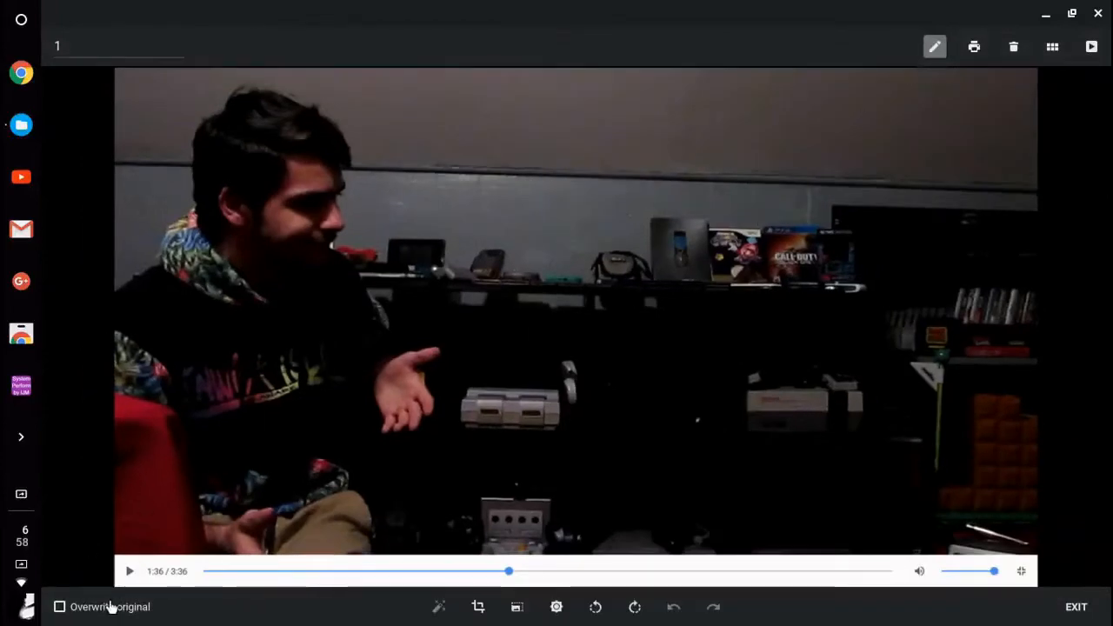
left_click(478, 607)
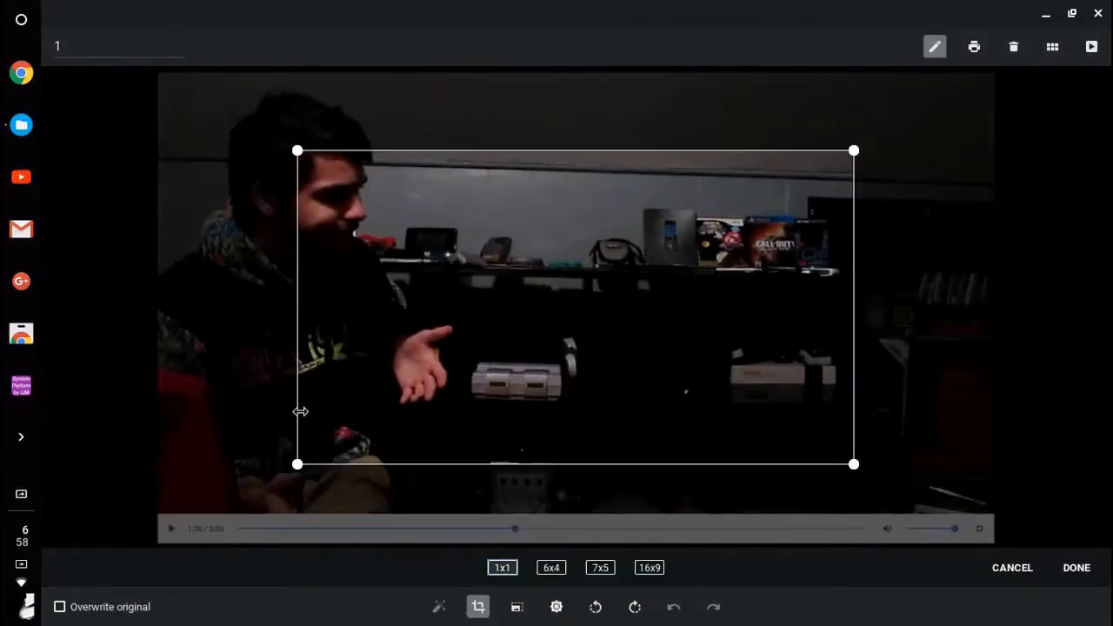
left_click_drag(297, 151, 166, 23)
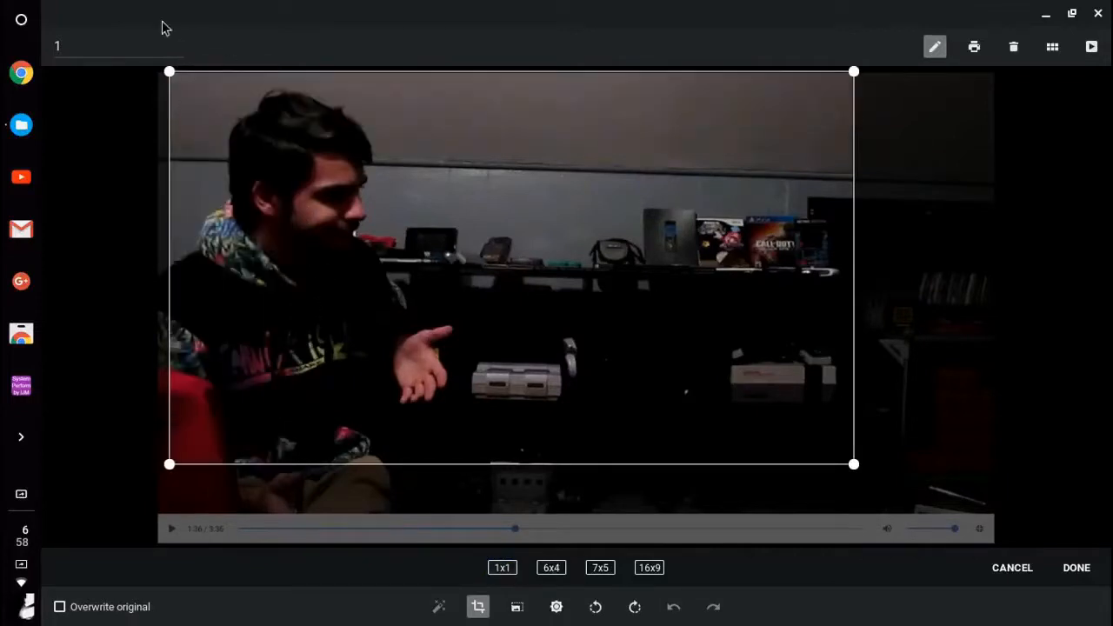
left_click_drag(854, 464, 998, 527)
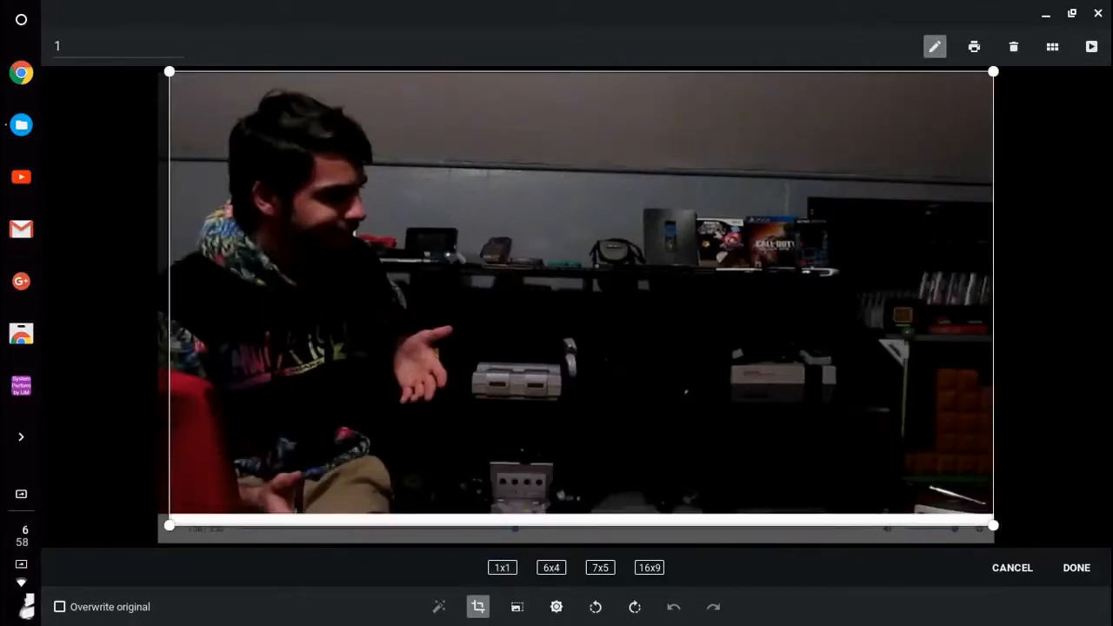
left_click(1012, 570)
left_click(1099, 13)
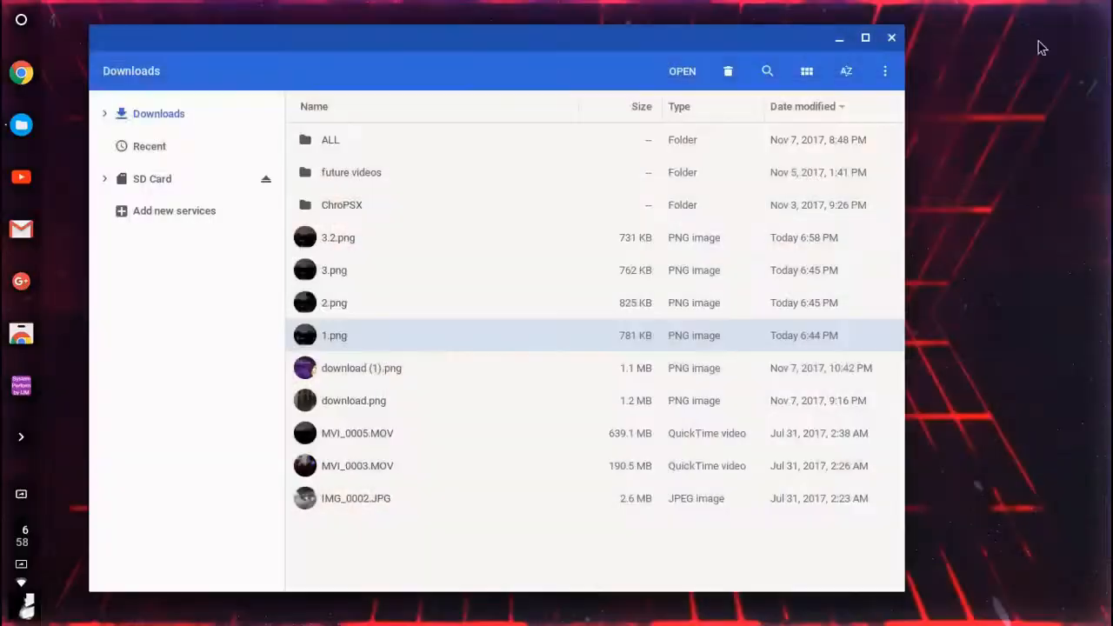
left_click(889, 40)
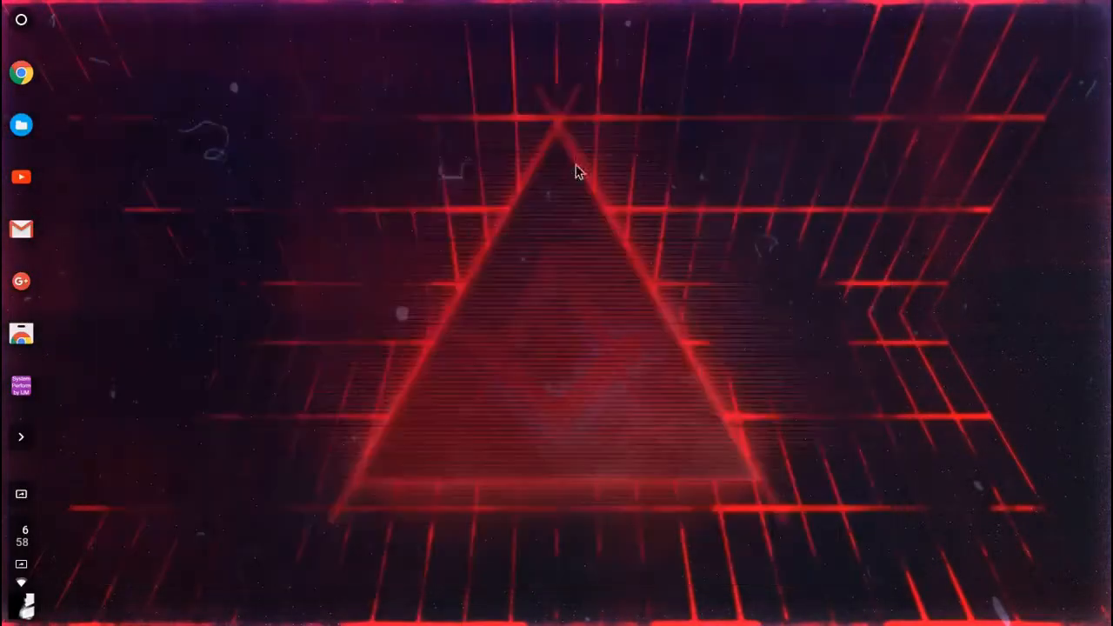
- Open Panzoid's Backgrounder 3 in Chrome and set the background type to Video Frame (1080p)
left_click(12, 68)
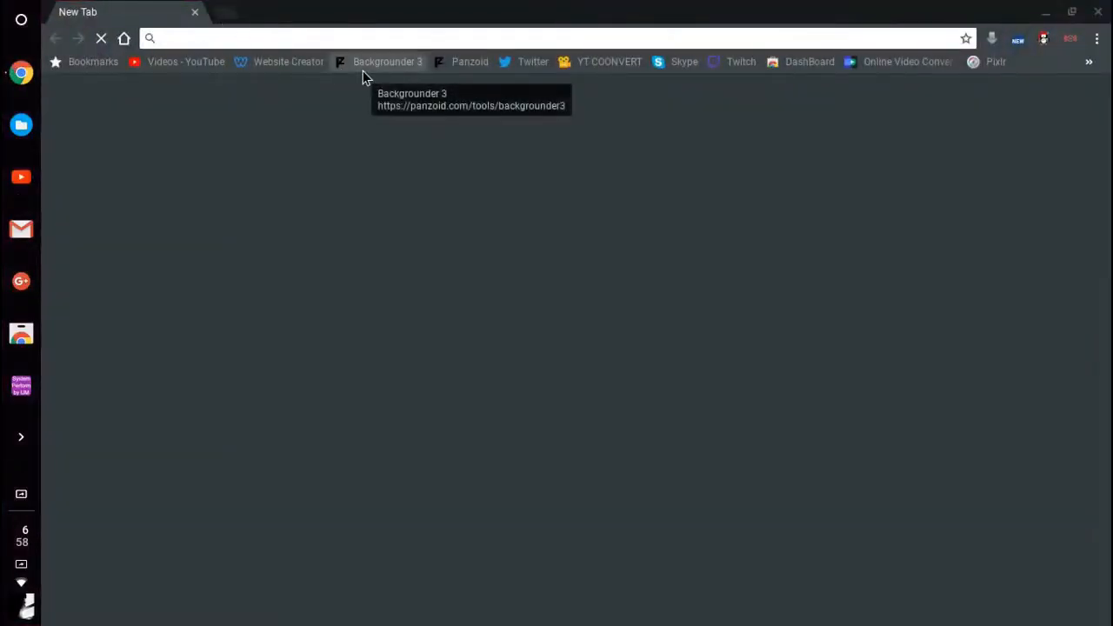
left_click(400, 62)
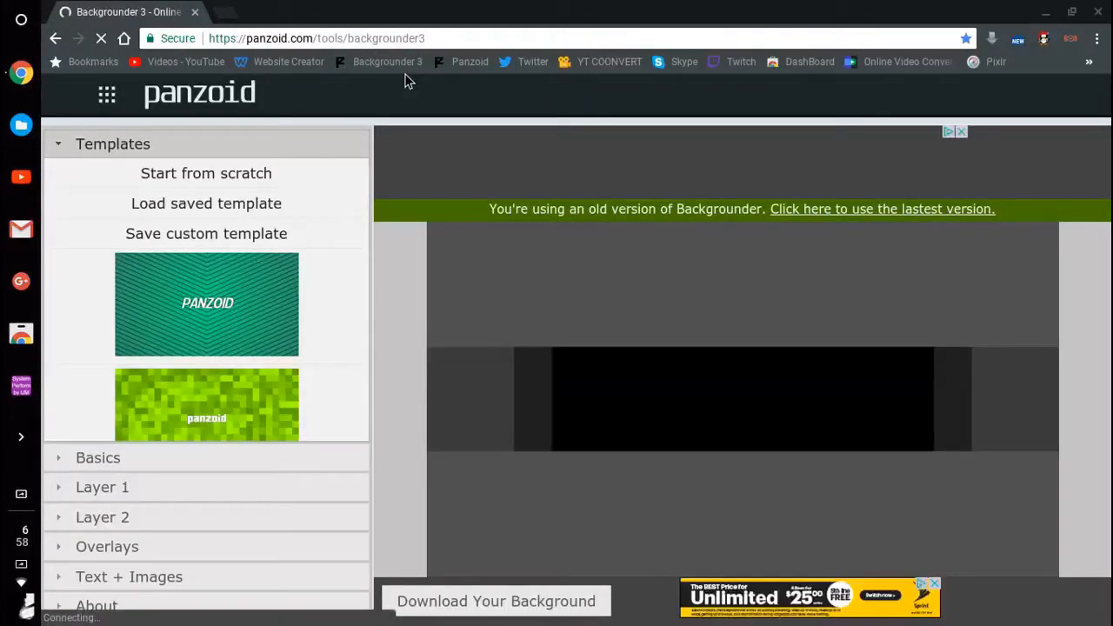
left_click(169, 458)
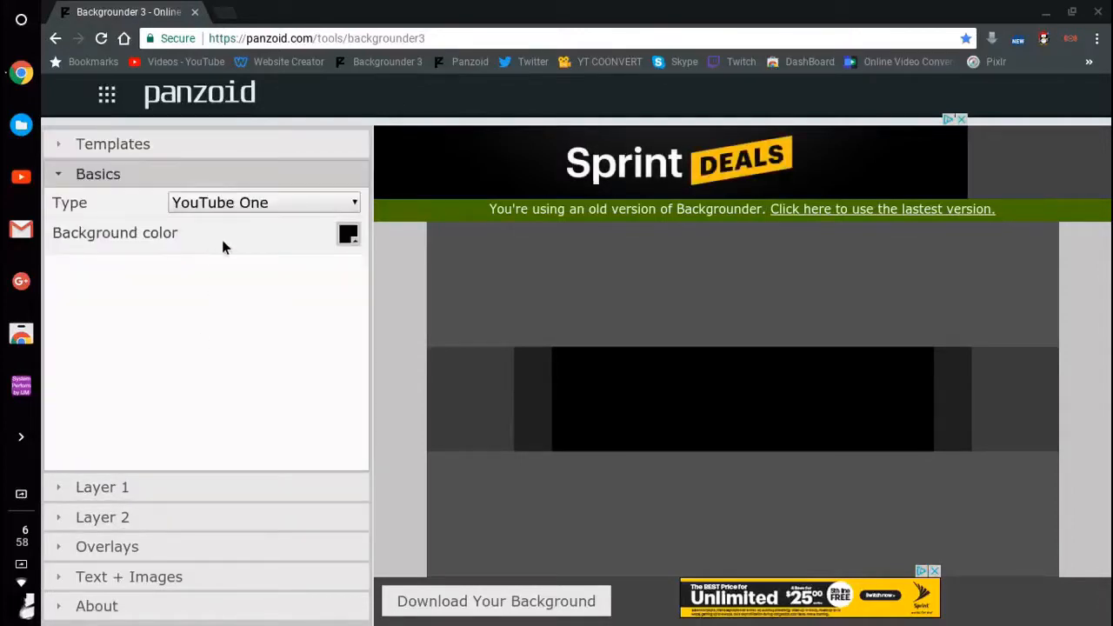
left_click(261, 202)
left_click(312, 358)
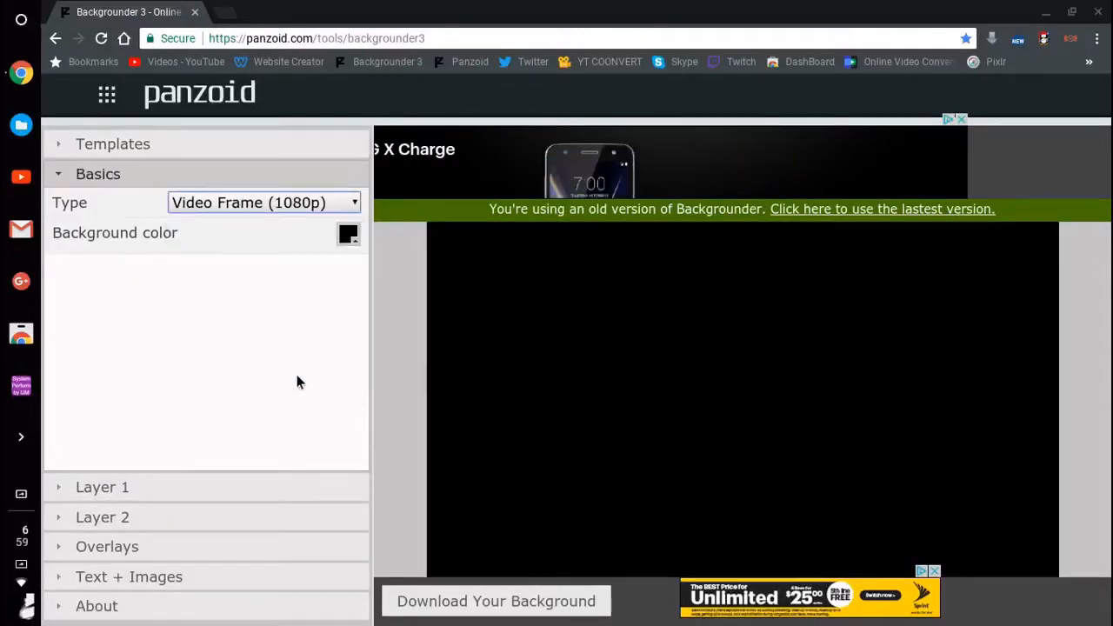
- Add an image sprite to the background and load 1.png from Downloads into it
left_click(142, 577)
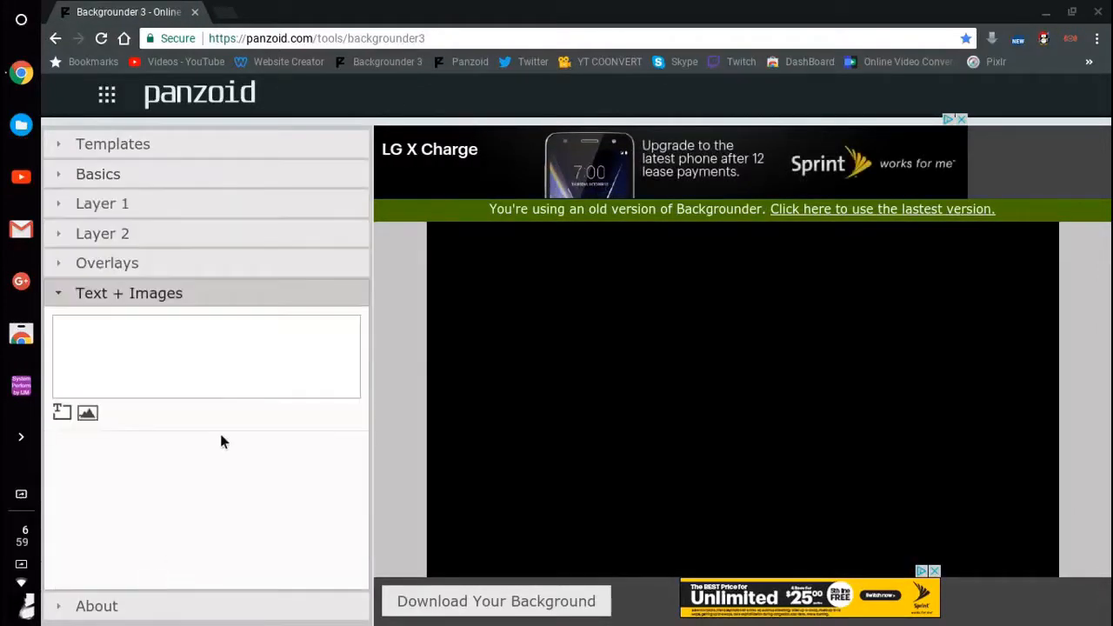
left_click(90, 414)
left_click(110, 331)
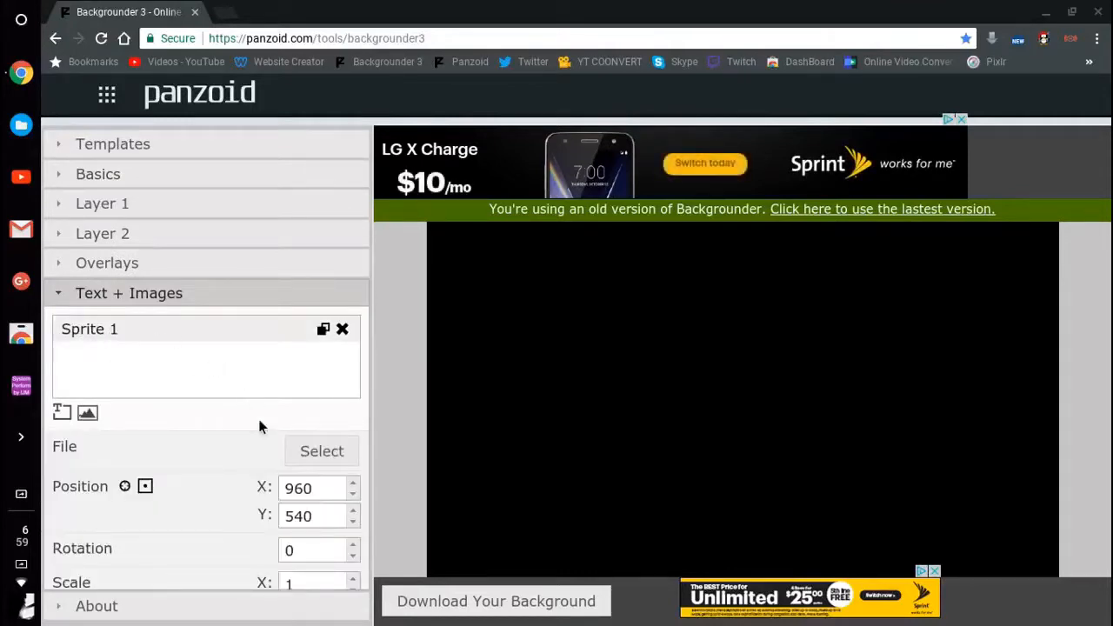
left_click(305, 452)
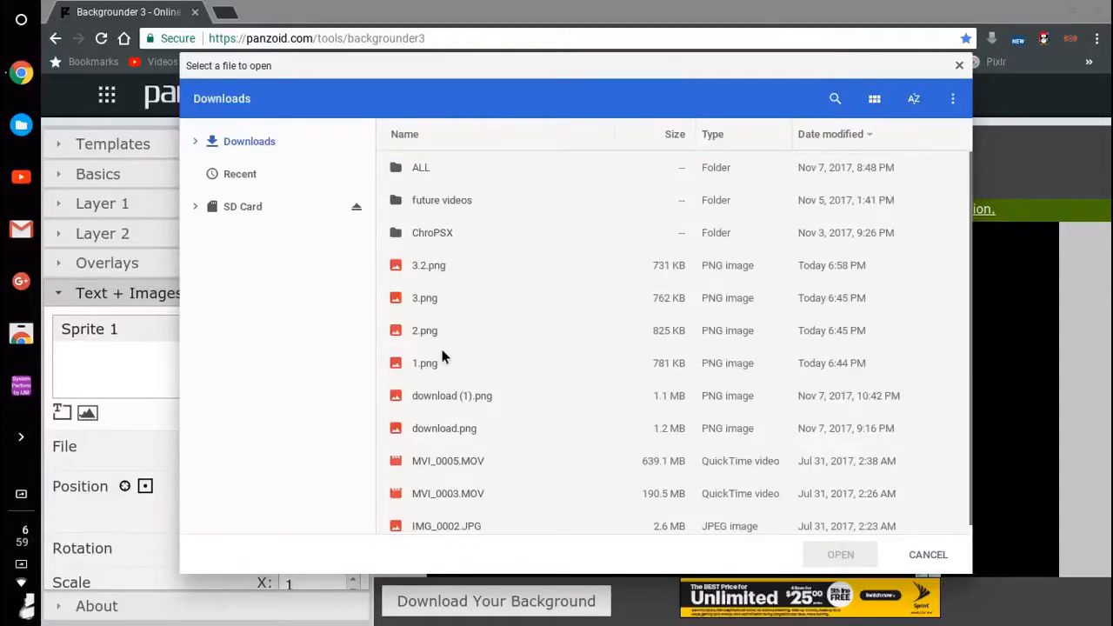
left_click(443, 363)
left_click(837, 553)
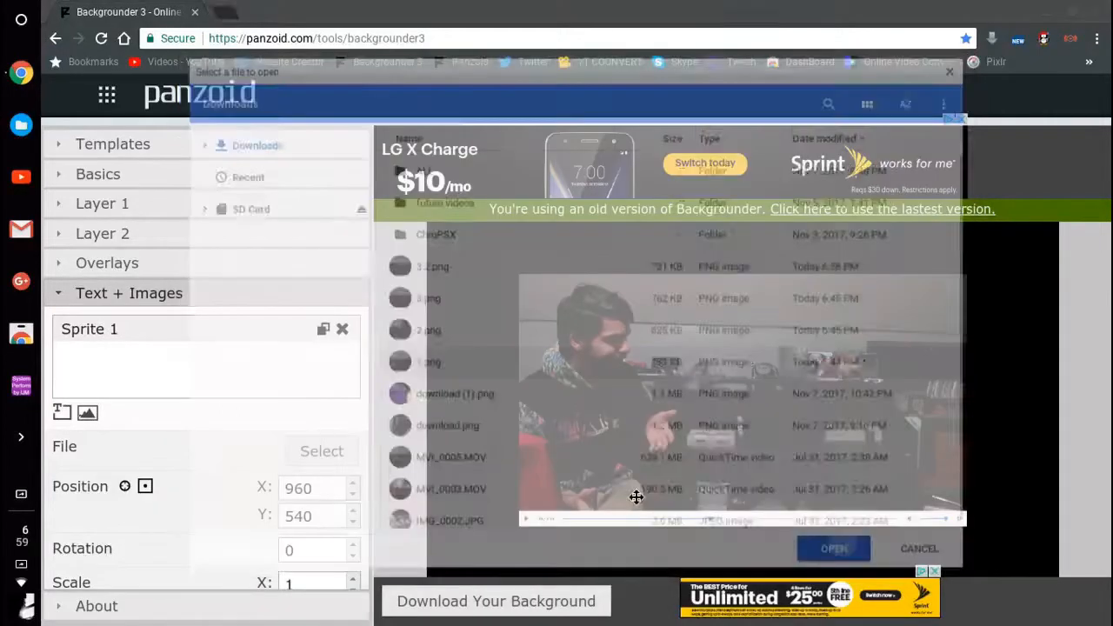
- Set the sprite's X scale to 1.42
scroll(234, 496, "down", 3)
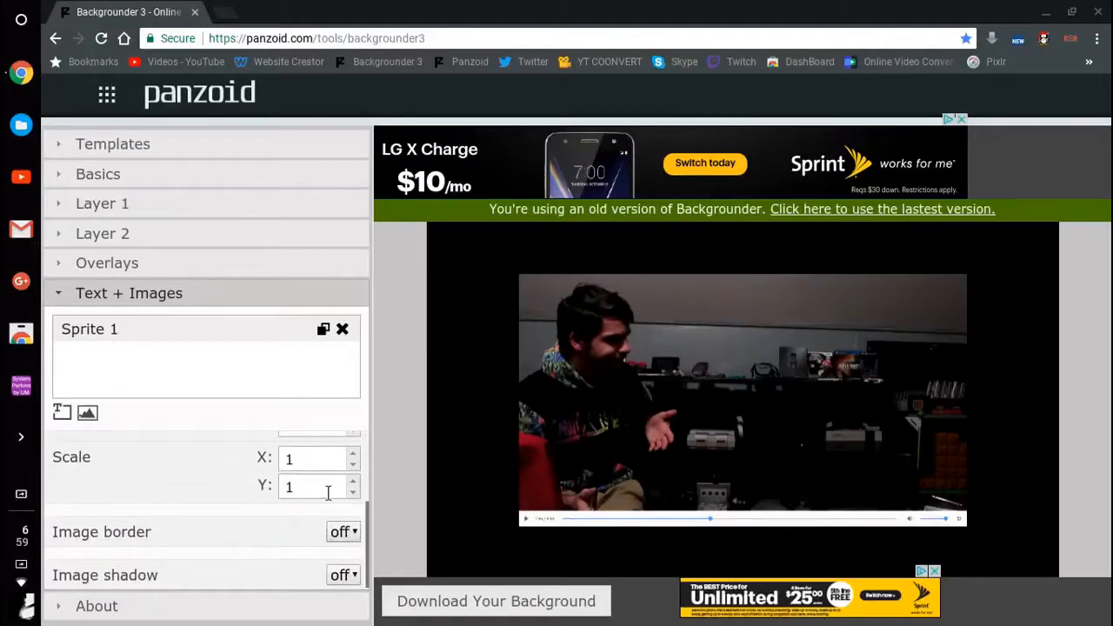
left_click(320, 456)
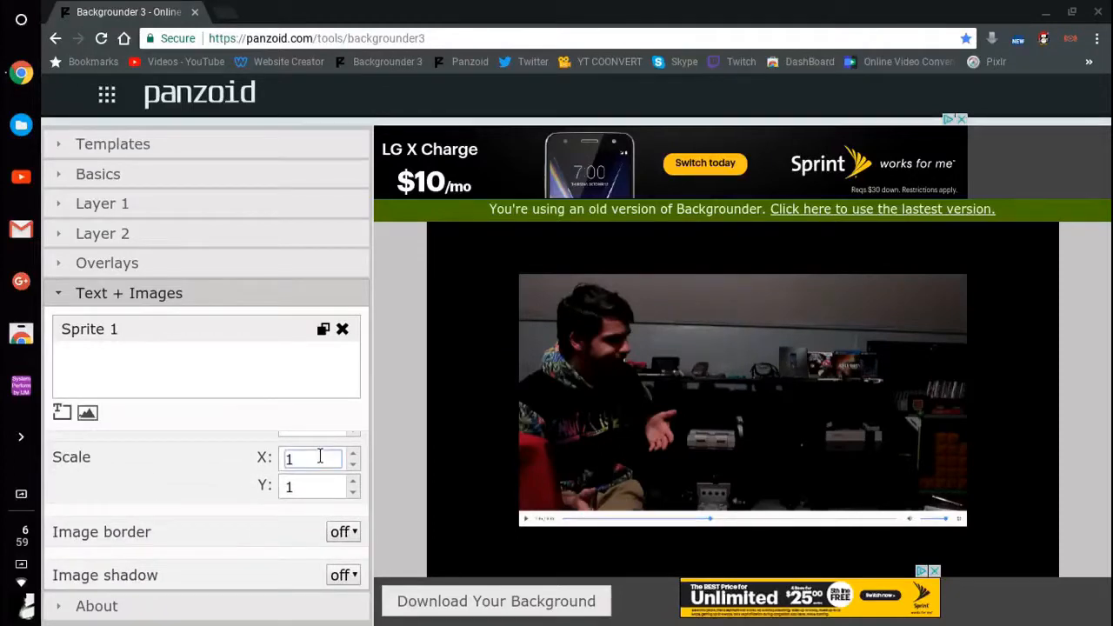
type(".3")
key("BackSpace")
type("4")
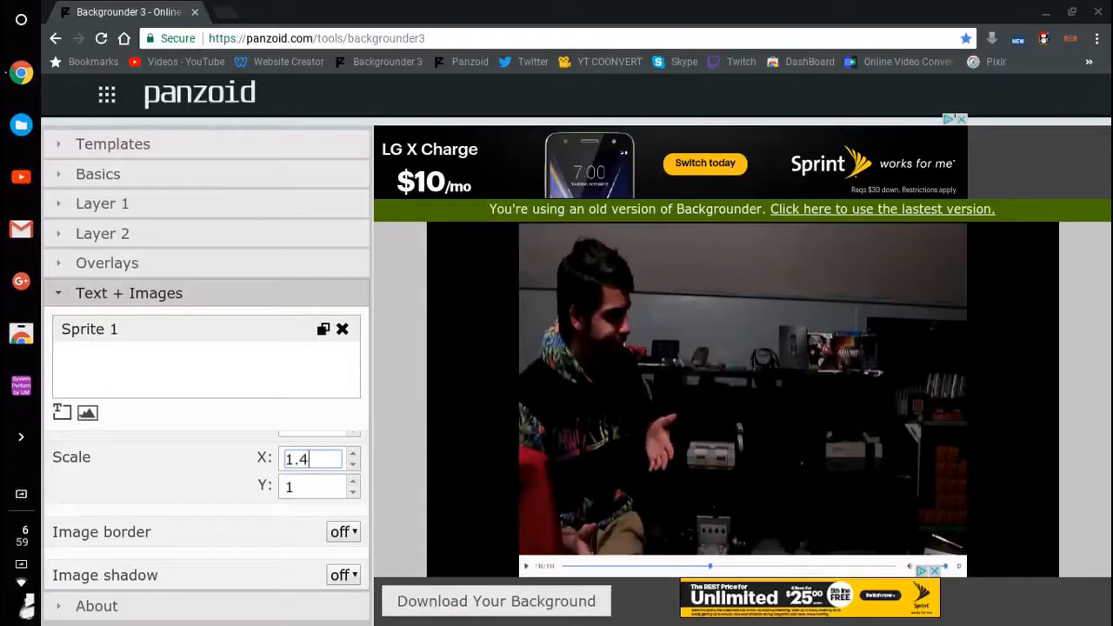
type("5")
key("BackSpace")
type("4")
key("BackSpace")
type("3")
key("BackSpace")
type("2")
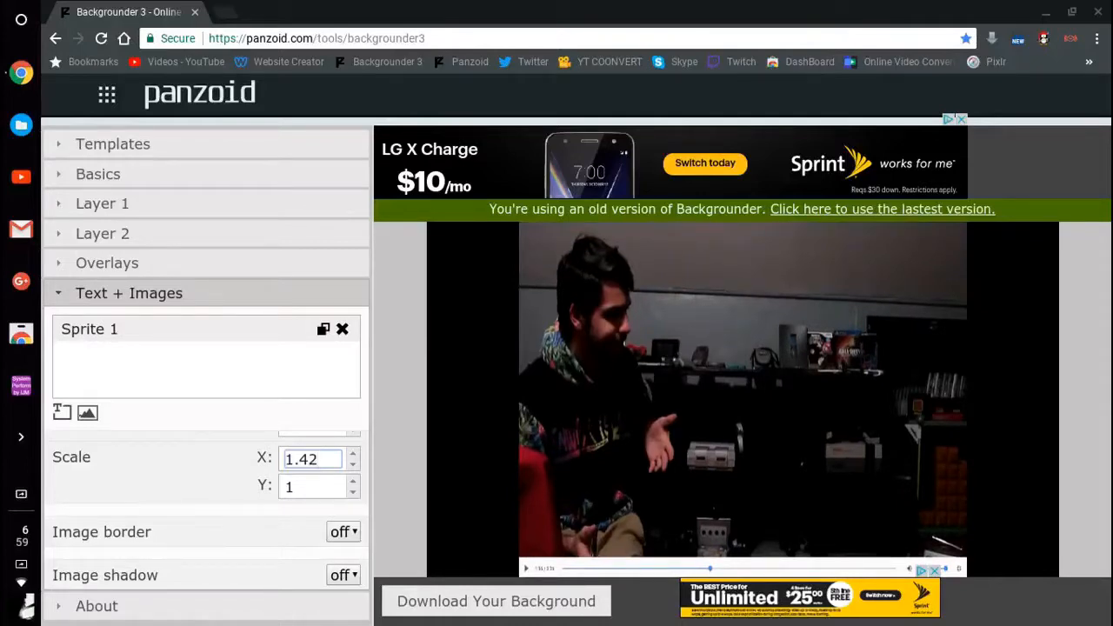
- Set the sprite's Y scale to 1.42
left_click(308, 485)
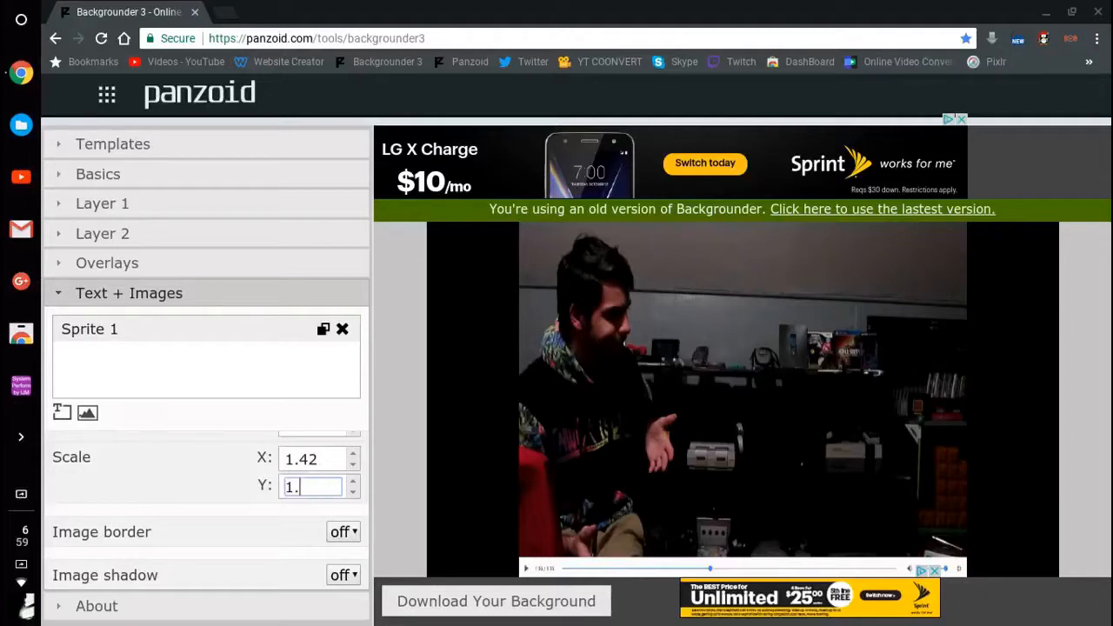
type(".3")
key("BackSpace")
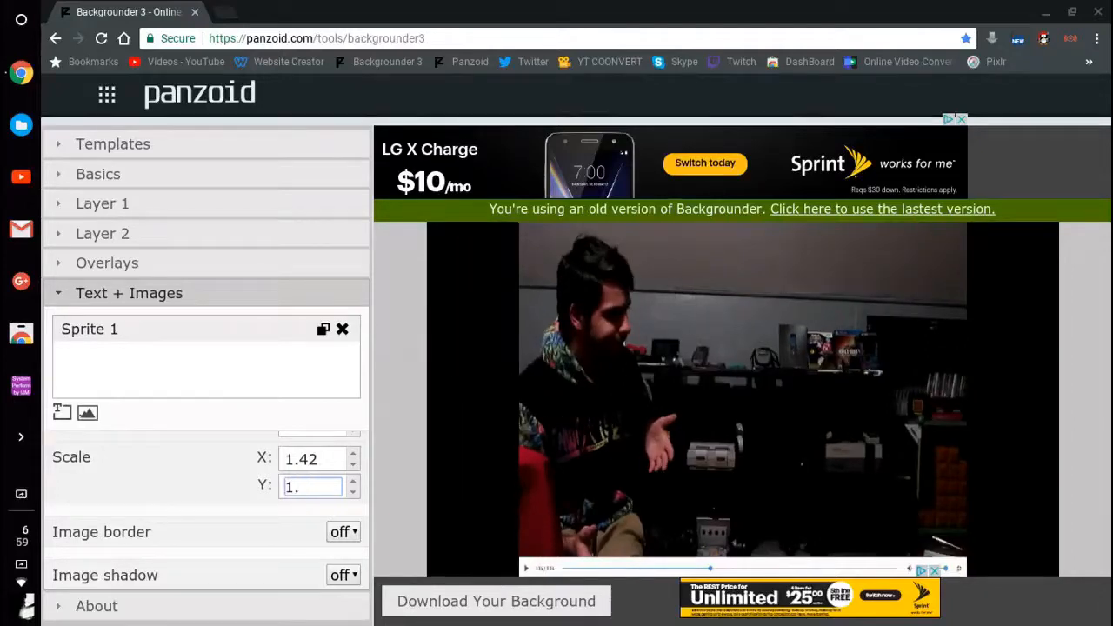
type("42")
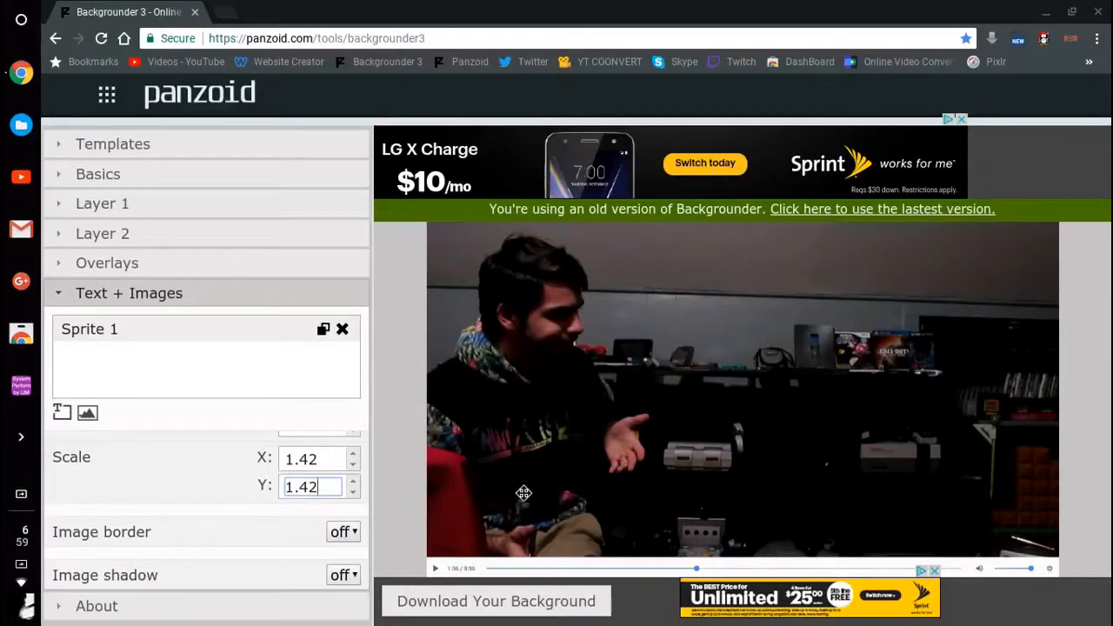
- Move the sprite down to Y position 600 so the video player bar falls outside the frame
scroll(327, 494, "up", 3)
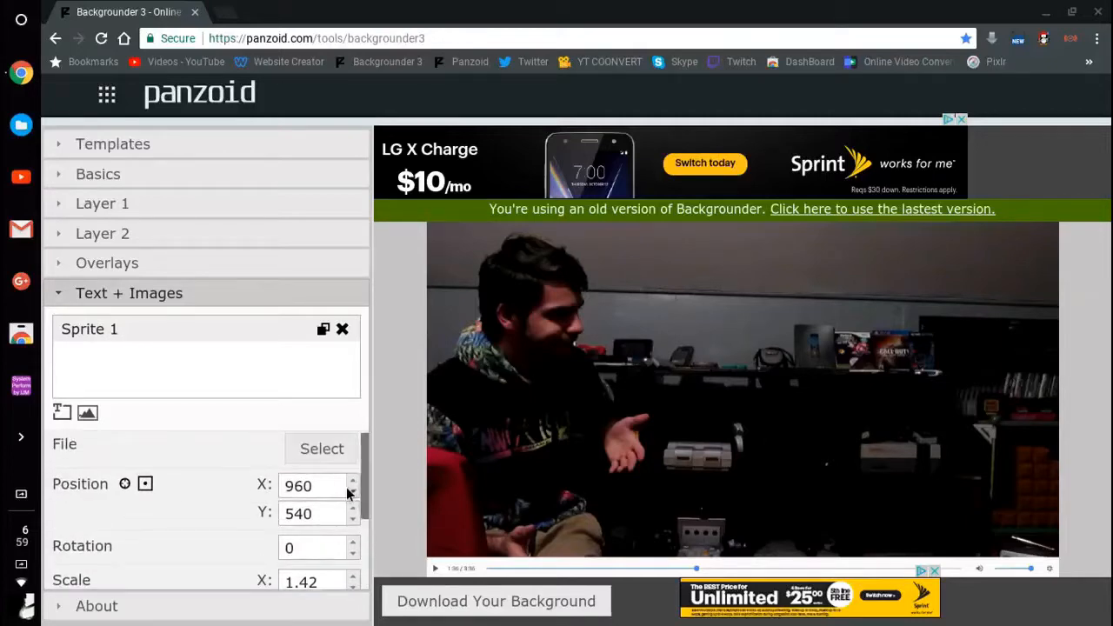
left_click(353, 507)
left_click(353, 507)
left_click(353, 507)
left_click(353, 507)
left_click(353, 507)
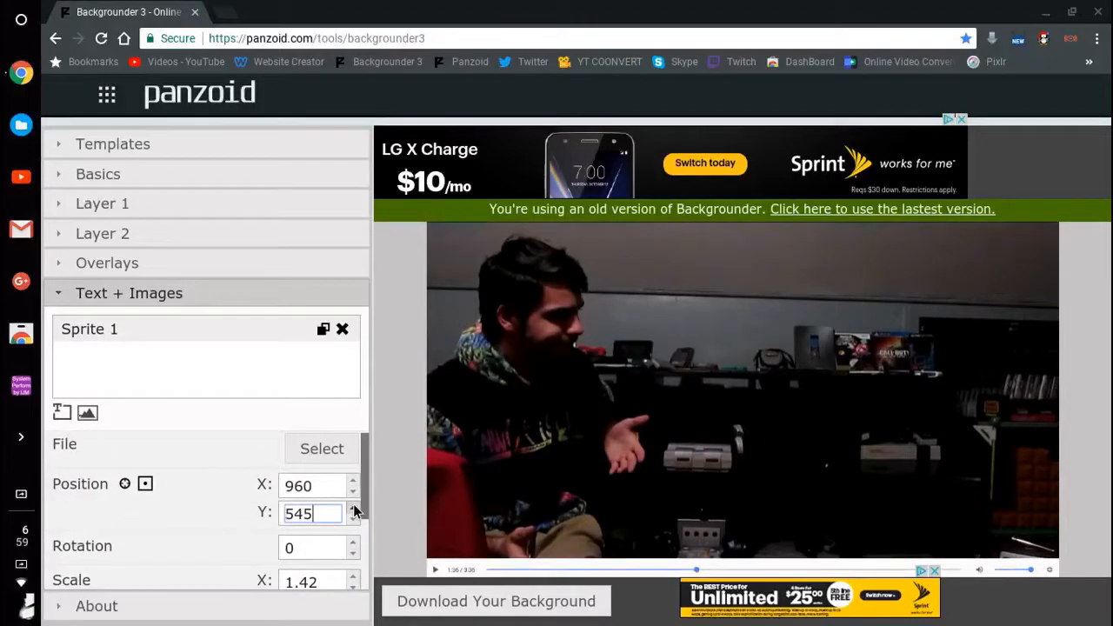
left_click(353, 506)
left_click(353, 506)
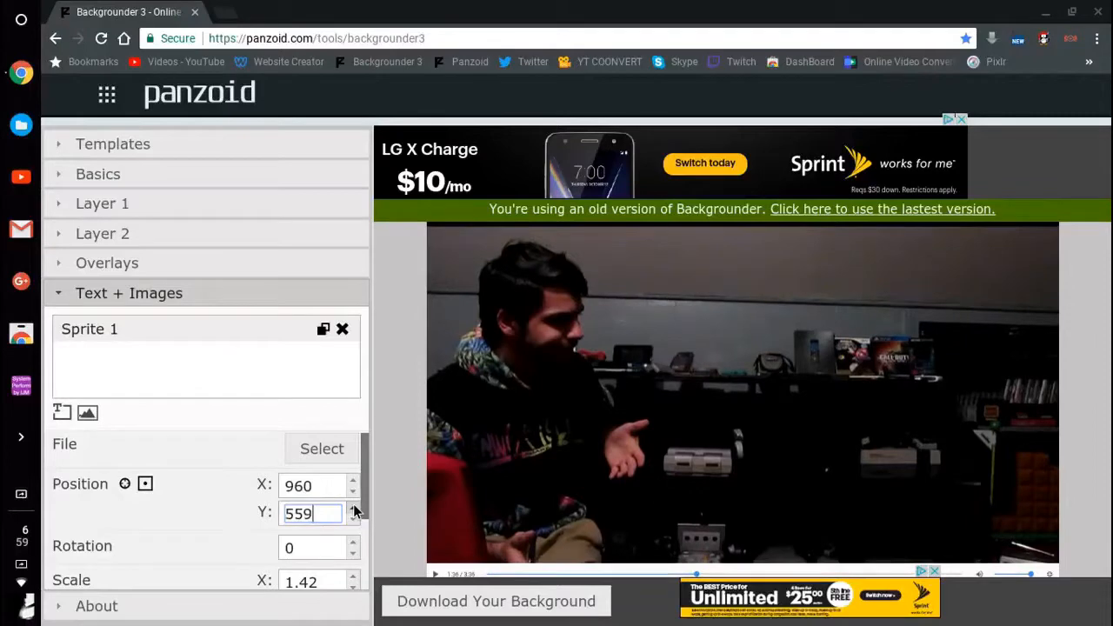
left_click(353, 506)
left_click(353, 507)
left_click(353, 507)
left_click(353, 507)
left_click(353, 507)
left_click(353, 507)
left_click(353, 507)
left_click(353, 507)
left_click(353, 507)
left_click(353, 507)
left_click(353, 507)
left_click(354, 507)
left_click(353, 507)
left_click(353, 507)
left_click(353, 507)
left_click(353, 507)
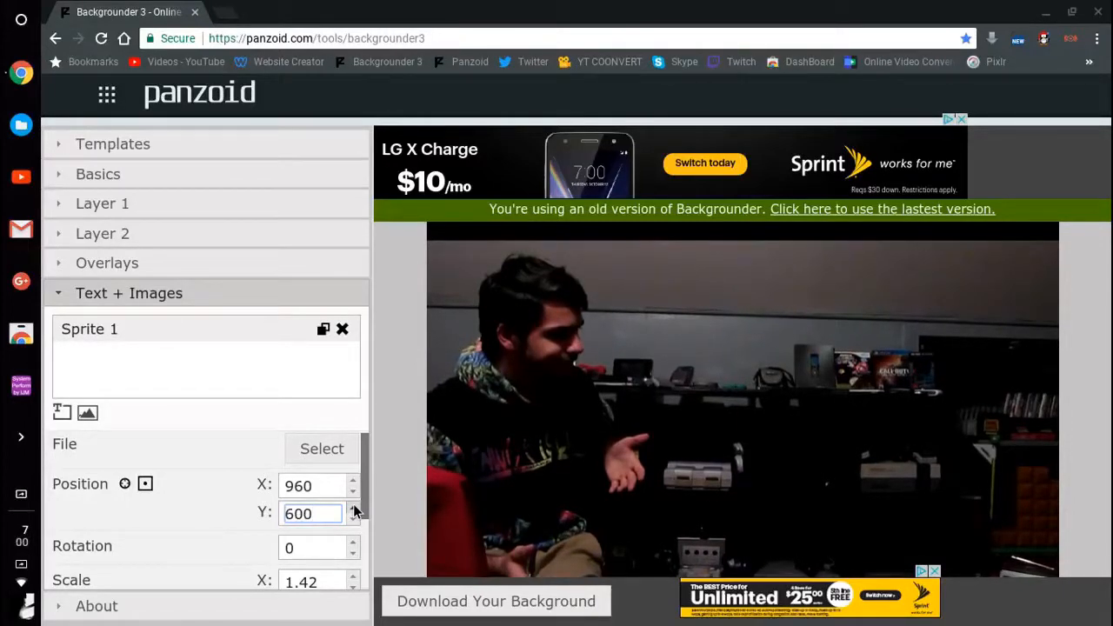
- Download the finished background as download (2).png and return to the editor
left_click(448, 602)
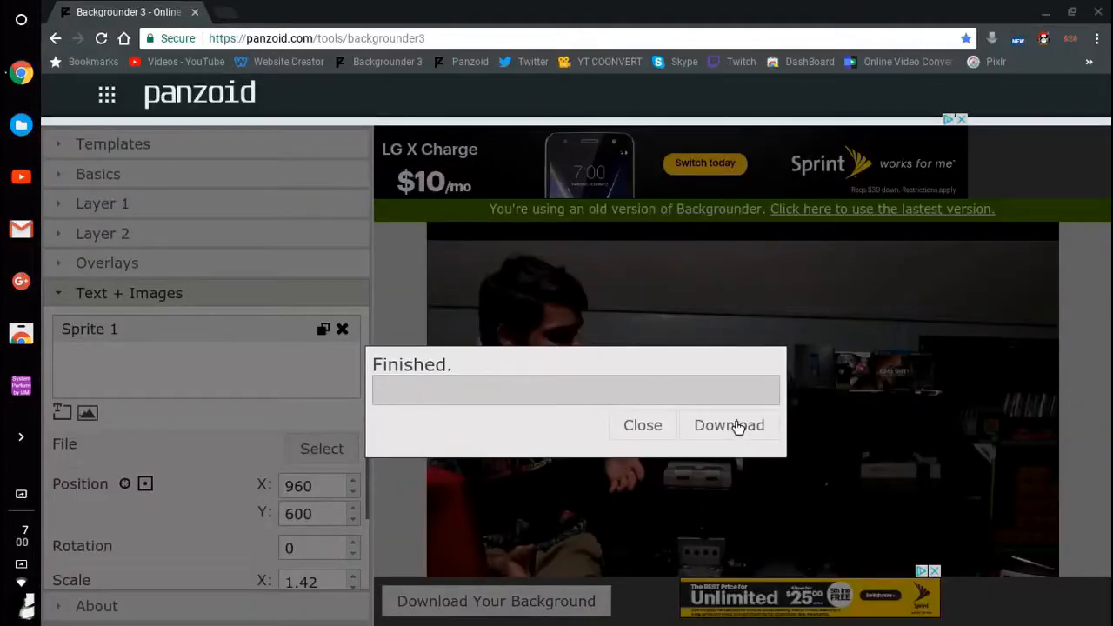
left_click(737, 427)
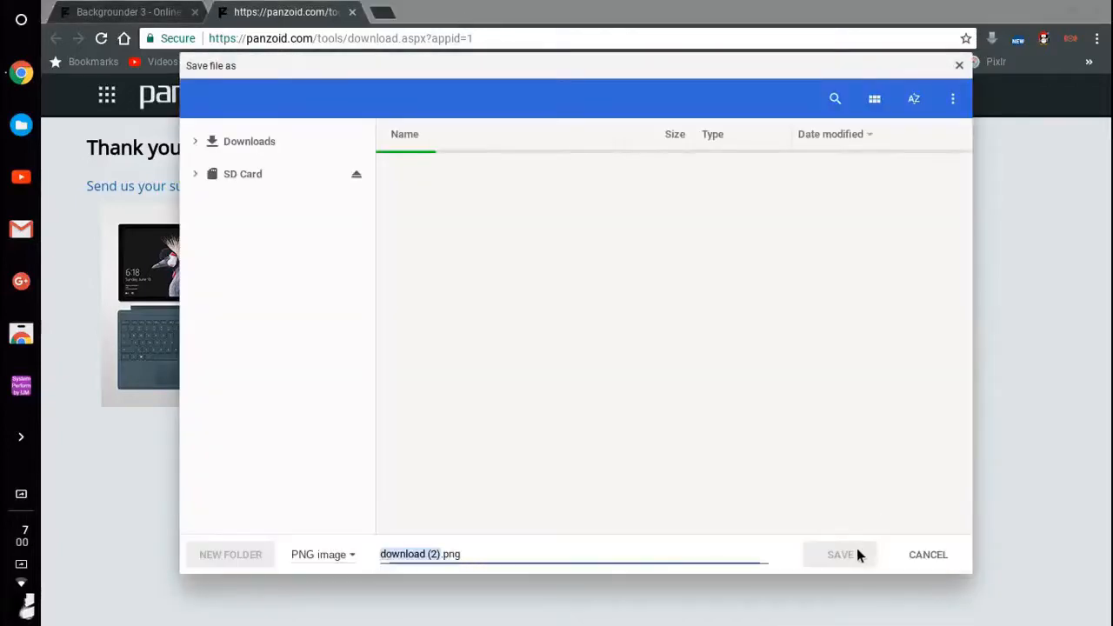
left_click(855, 553)
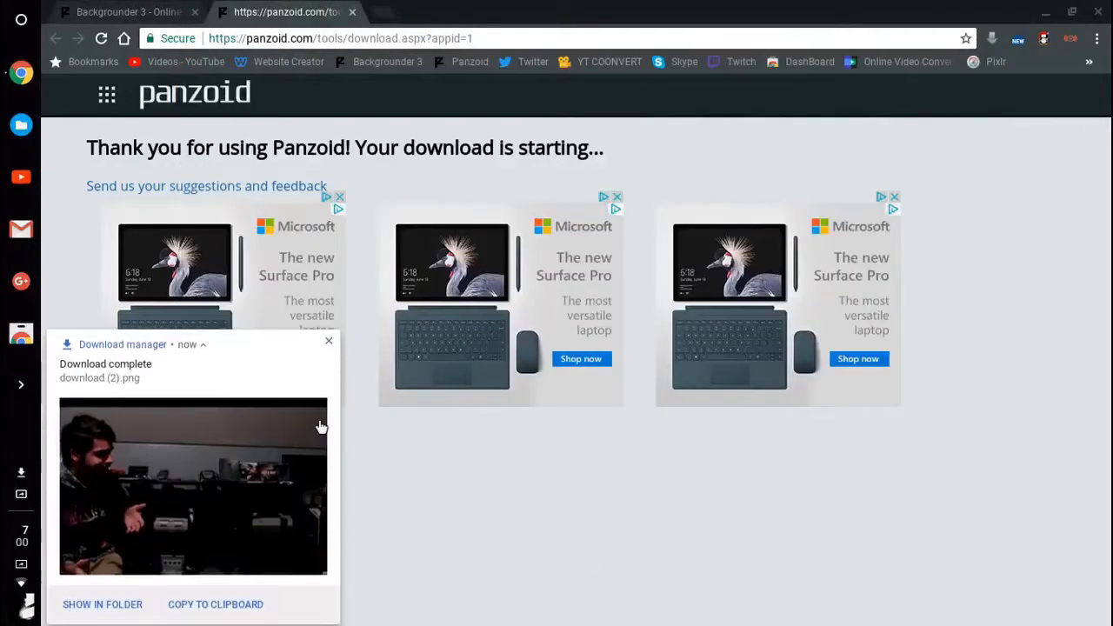
left_click(329, 339)
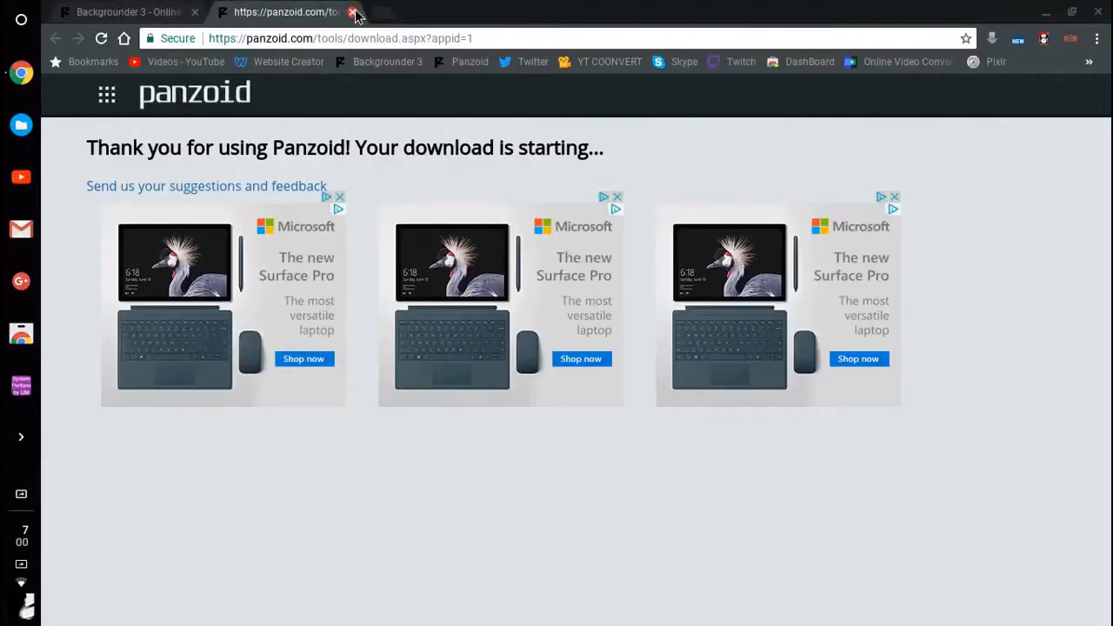
left_click(352, 12)
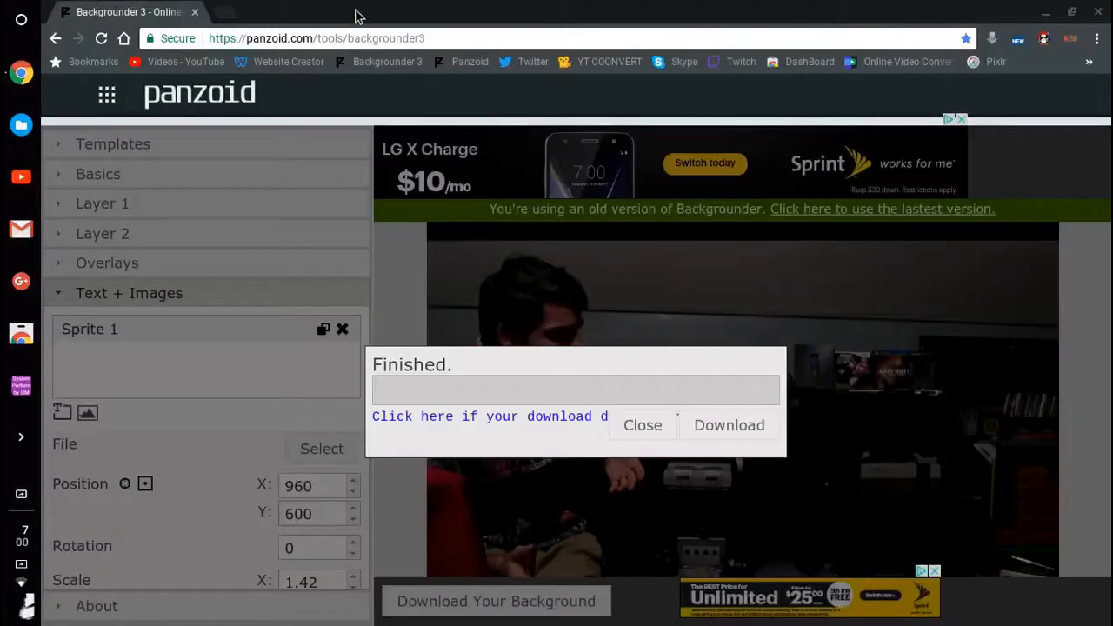
left_click(642, 427)
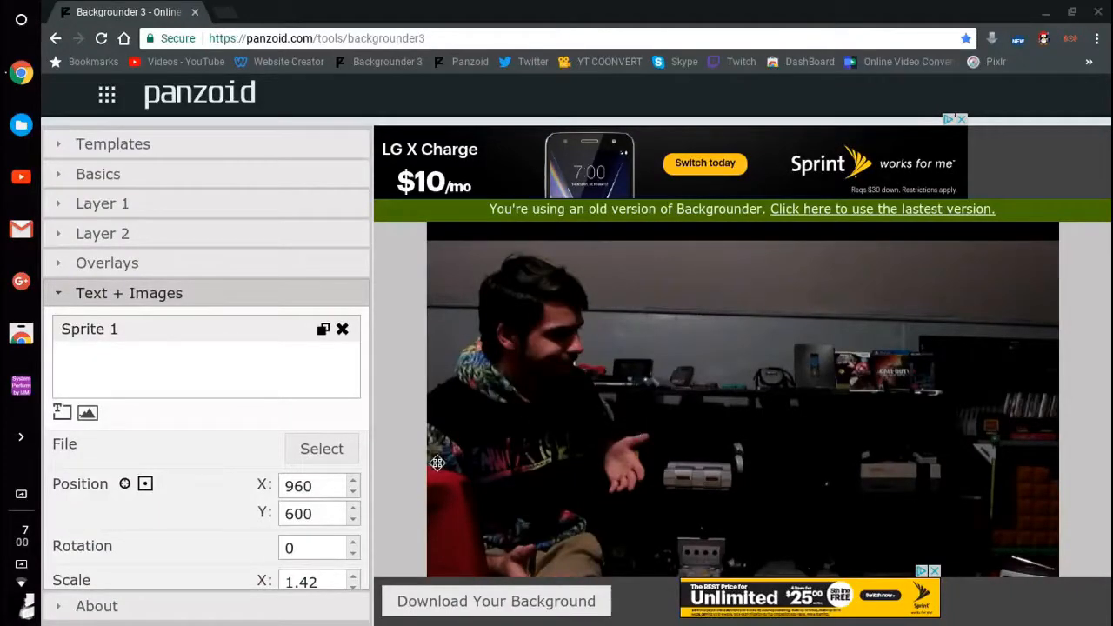
- Replace the sprite's image with 2.png from Downloads
left_click(315, 449)
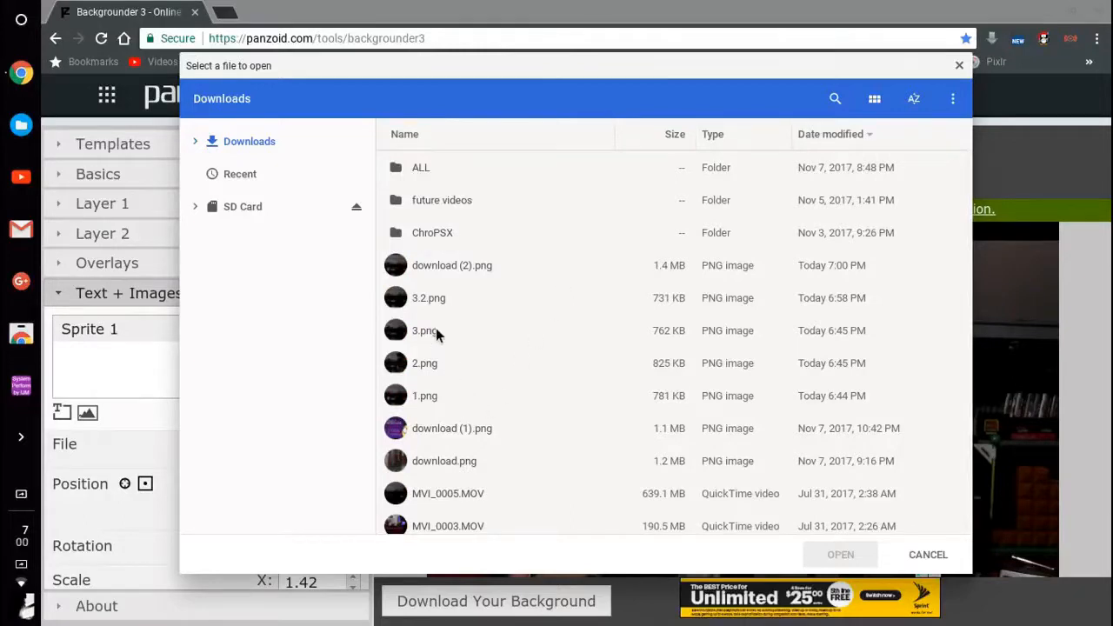
left_click(439, 363)
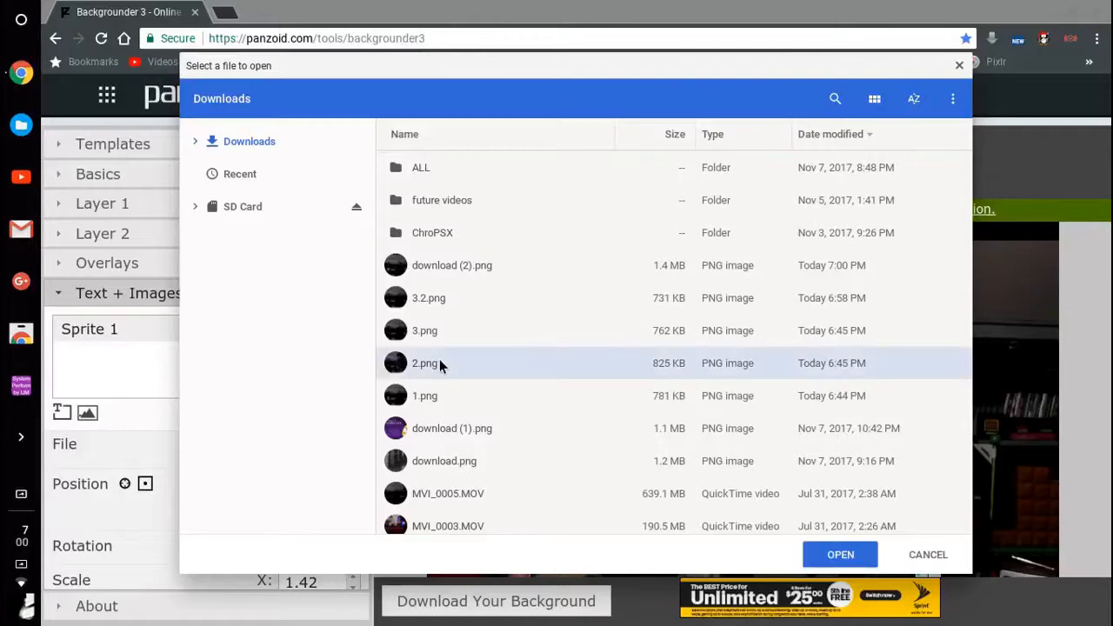
left_click(823, 557)
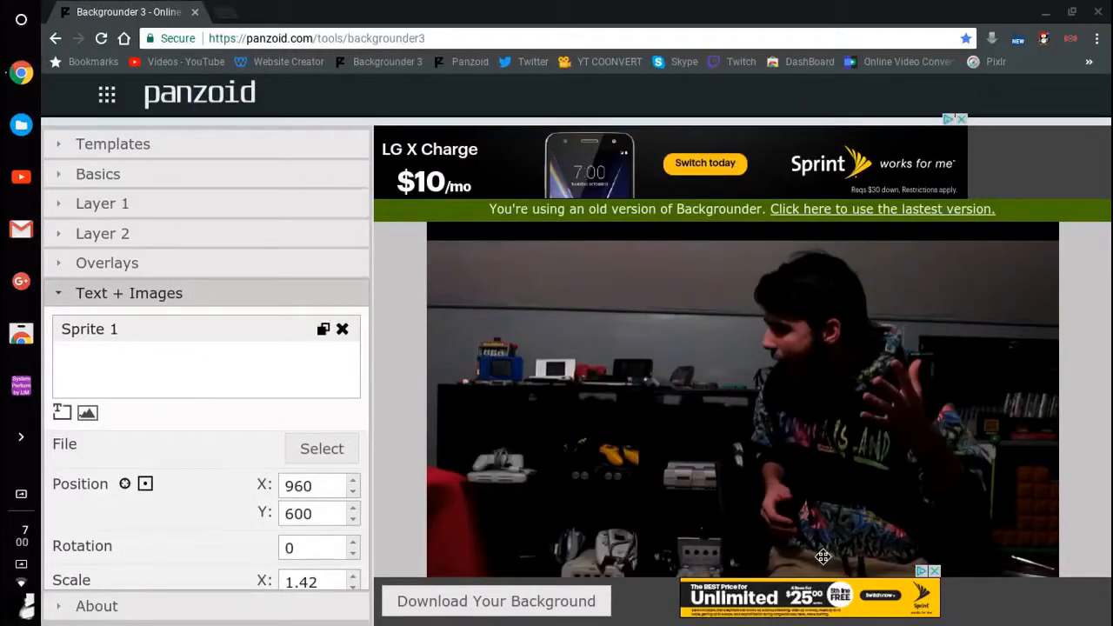
- Render the finished background, download it as download (3).png and return to the editor
left_click(564, 604)
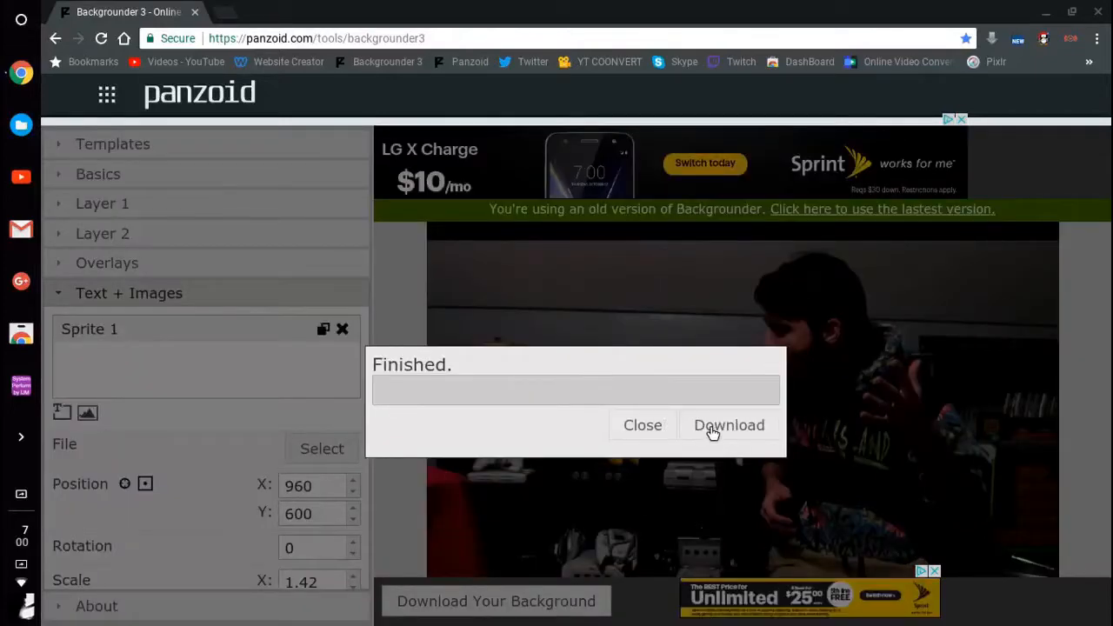
left_click(712, 426)
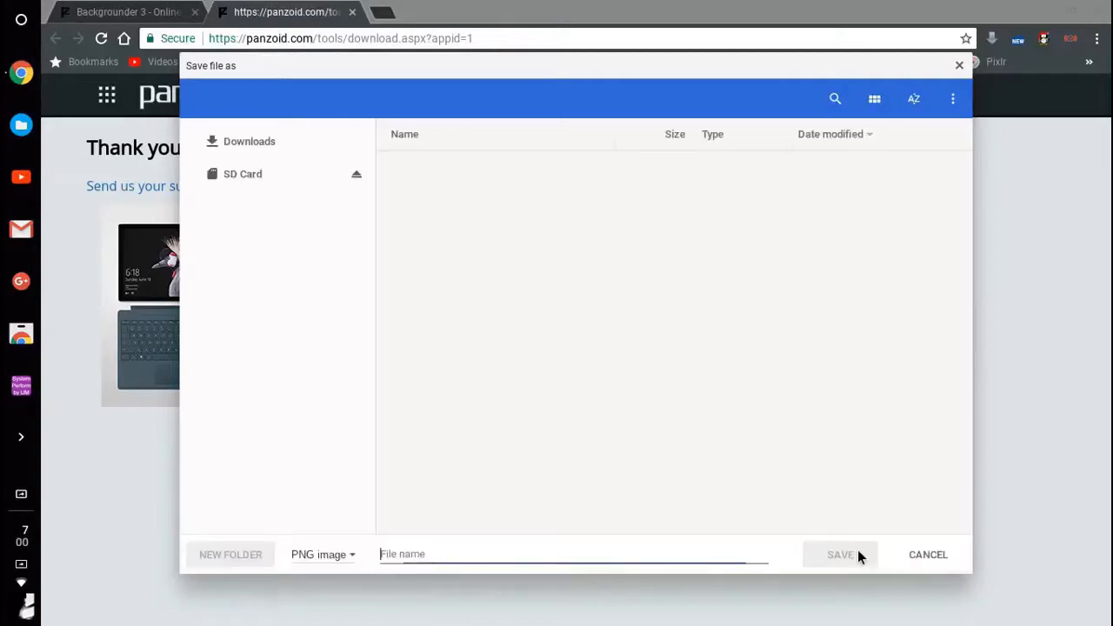
left_click(840, 555)
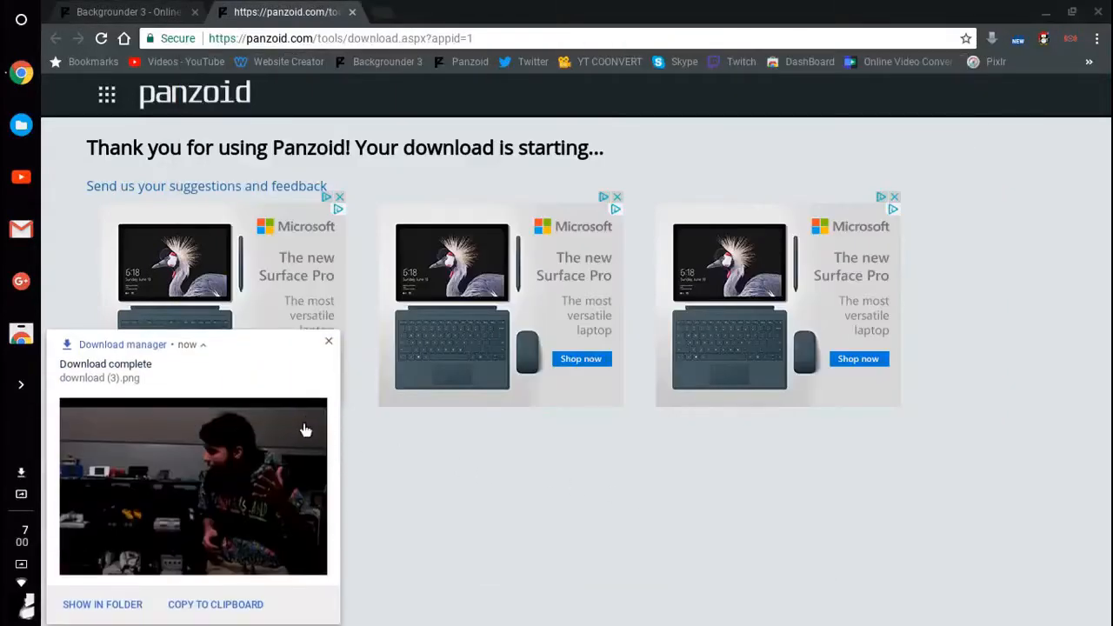
left_click(328, 341)
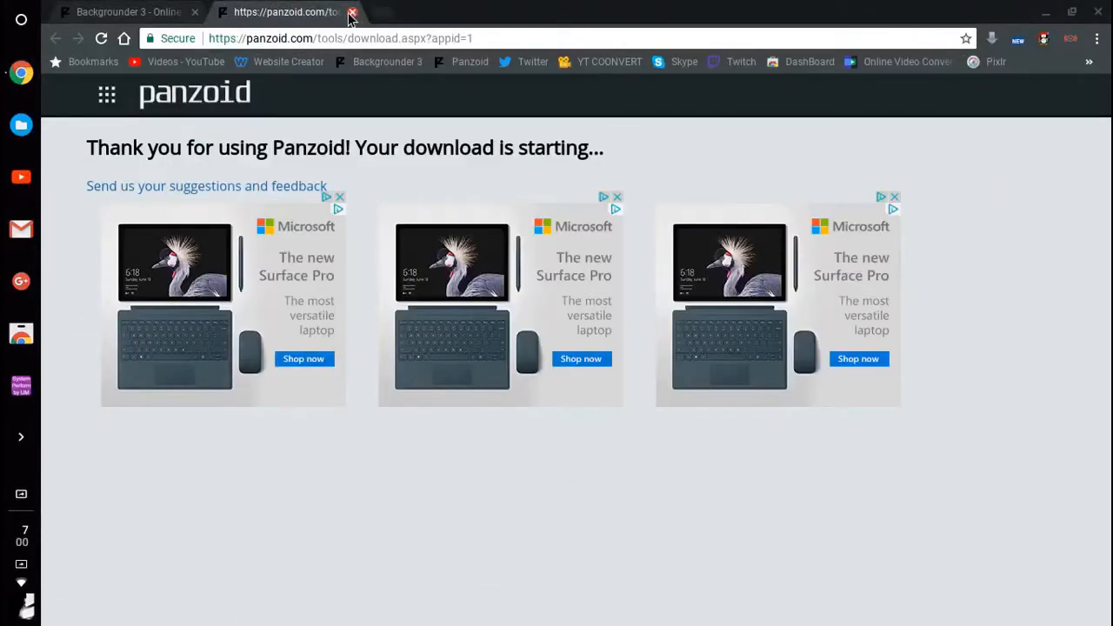
left_click(352, 12)
left_click(622, 426)
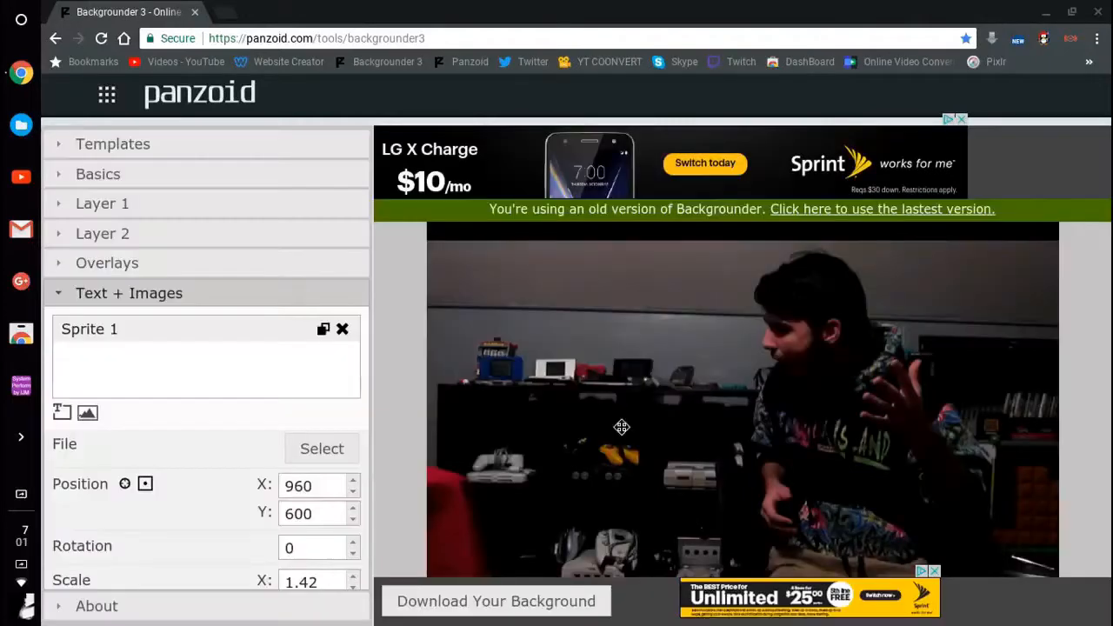
- Replace the sprite's image with 3.2.png from Downloads
left_click(321, 450)
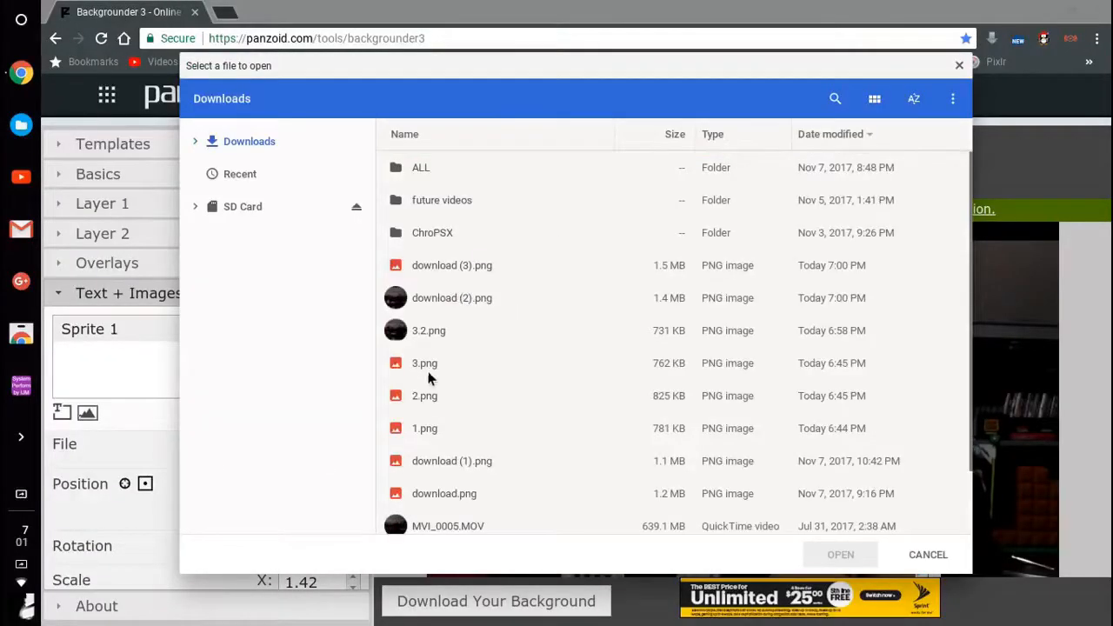
left_click(430, 335)
left_click(846, 558)
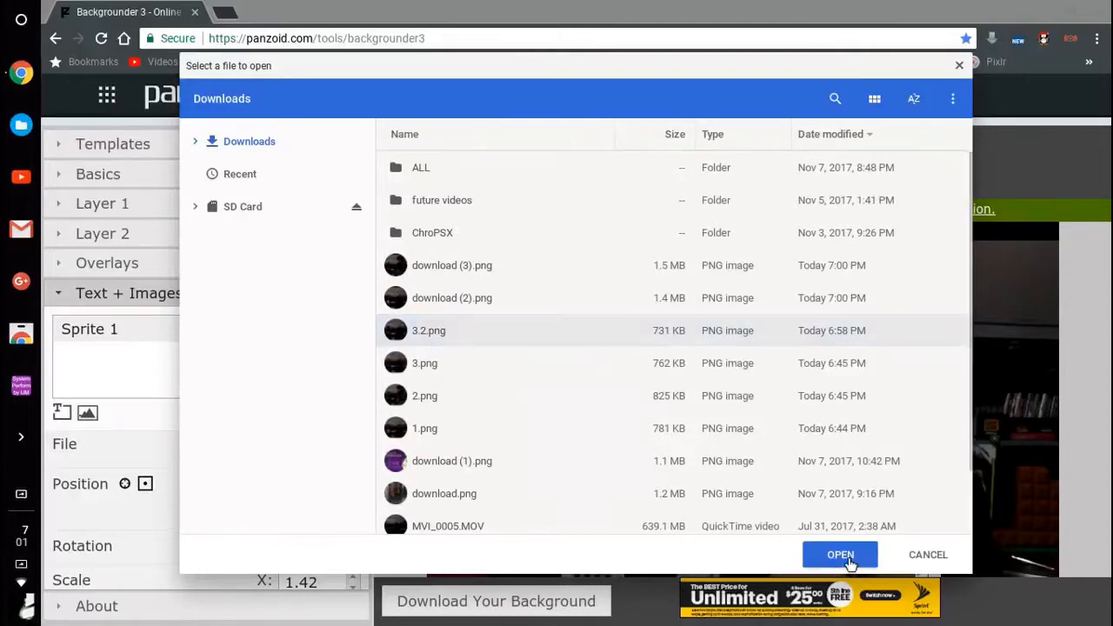
- Render the background with the new image, save it as download (4).png and return to the editor
left_click(481, 603)
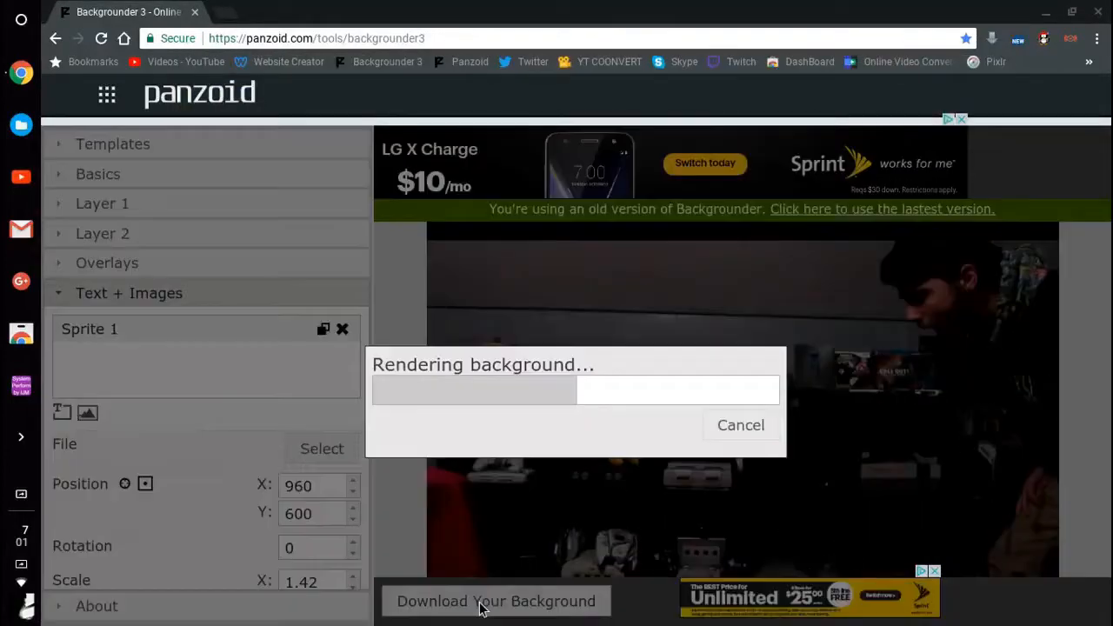
left_click(721, 431)
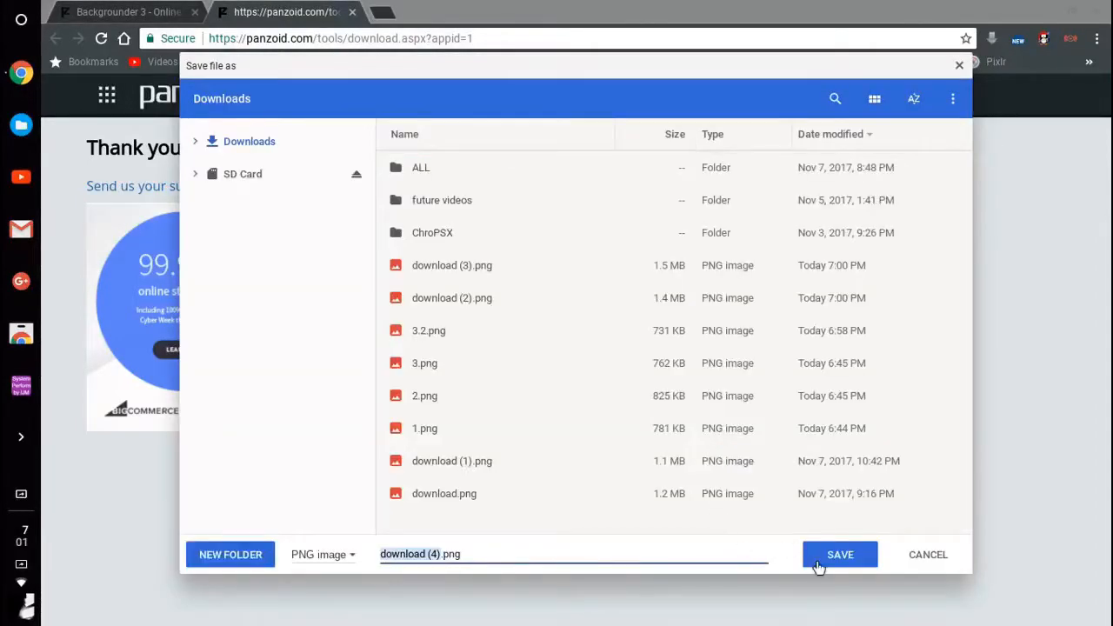
left_click(813, 561)
left_click(329, 340)
left_click(352, 12)
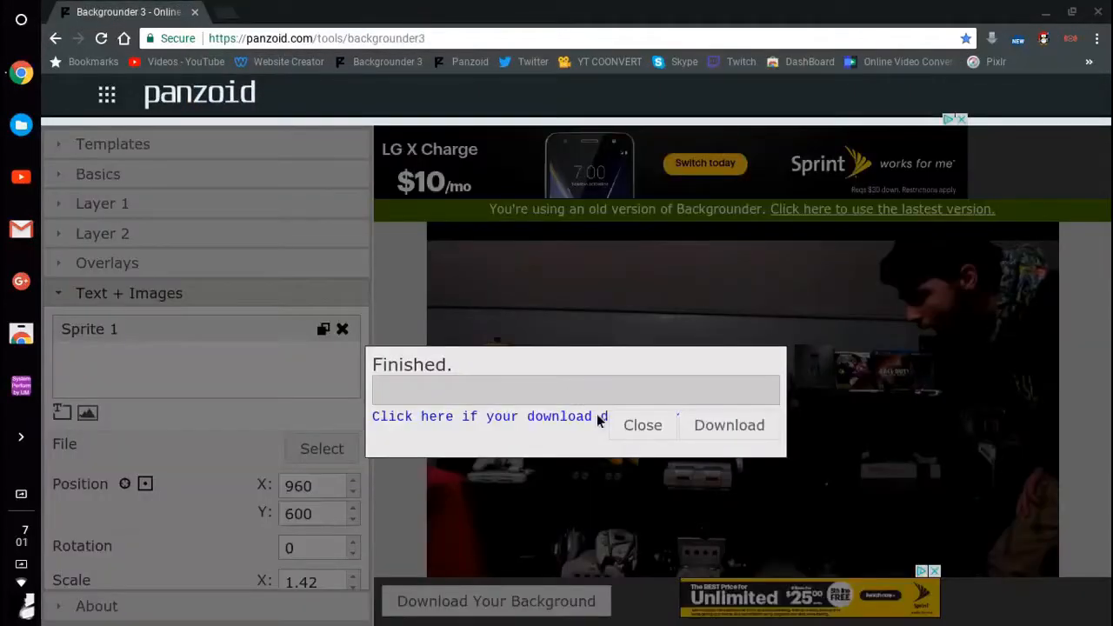
left_click(644, 428)
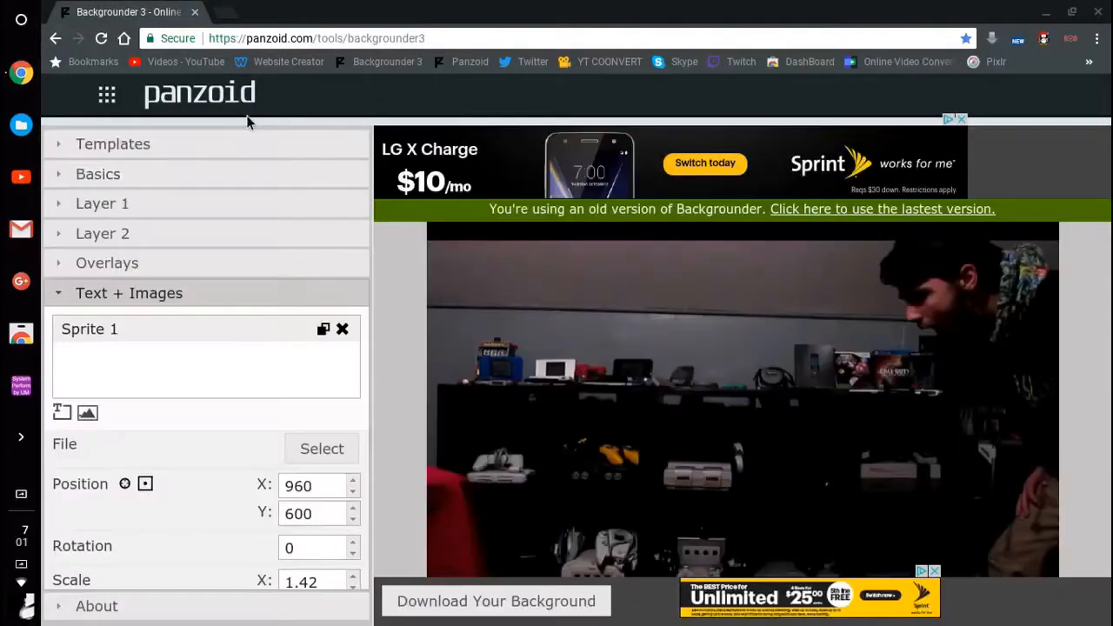
- Reload Backgrounder to start a fresh project and set its type to Video Frame (1080p)
left_click(103, 40)
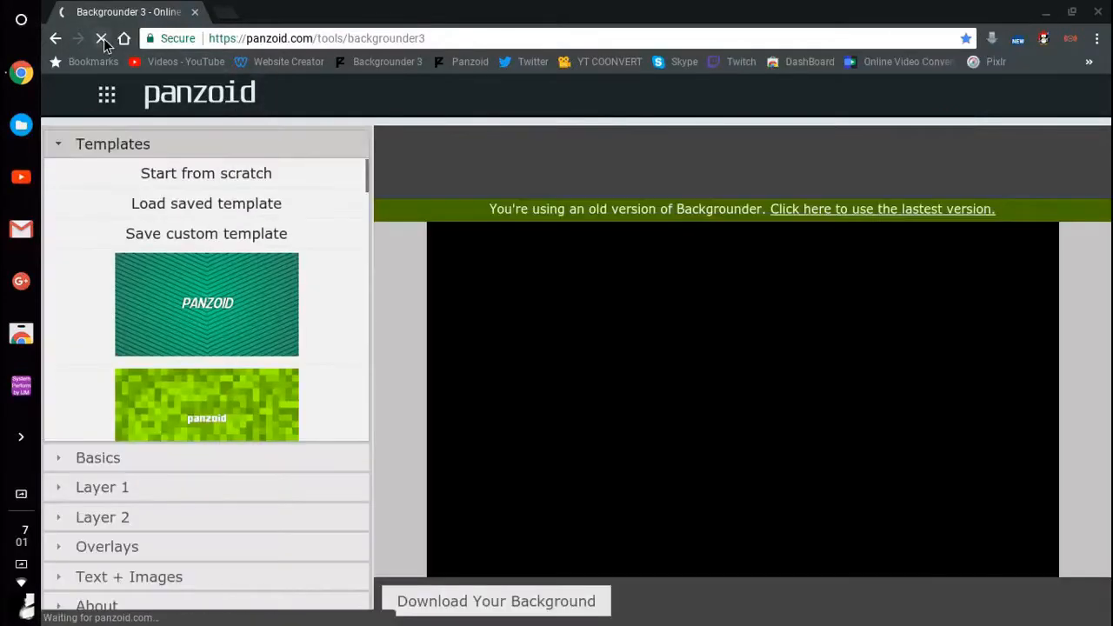
left_click(251, 459)
left_click(258, 203)
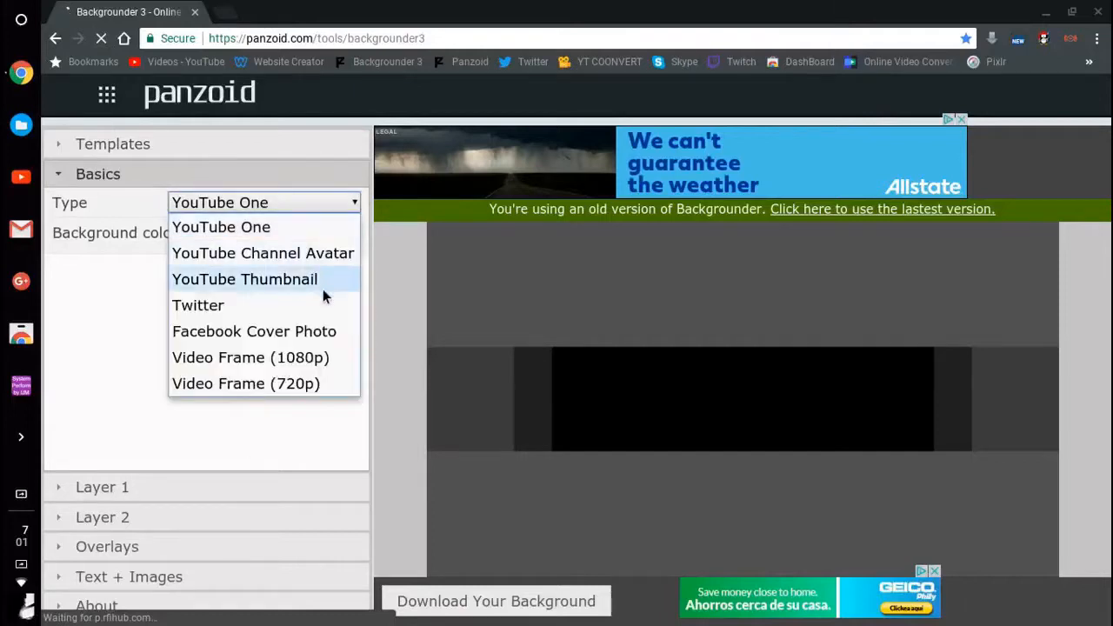
left_click(296, 359)
left_click(229, 488)
left_click(235, 256)
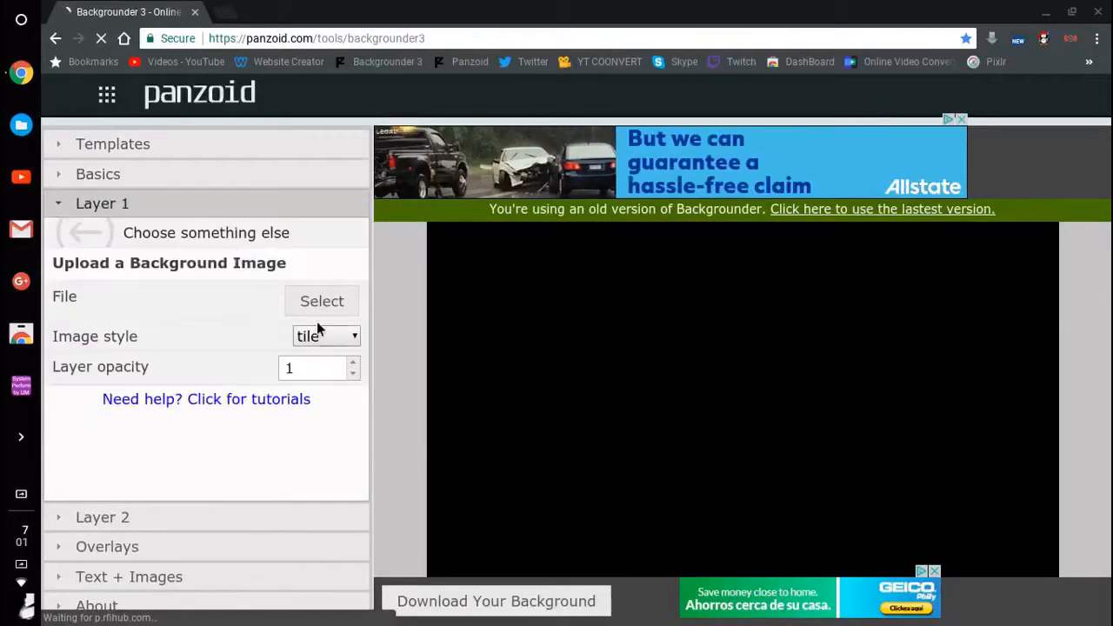
left_click(256, 234)
- Fill Layer 2 with the plain off-white preset texture
left_click(175, 517)
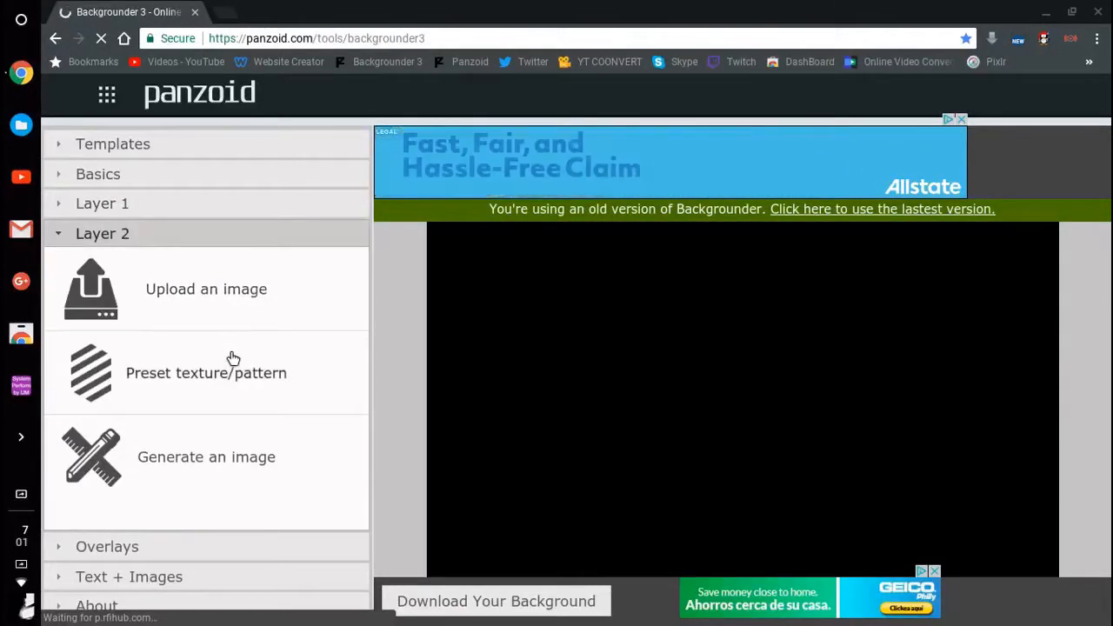
left_click(252, 402)
left_click(232, 438)
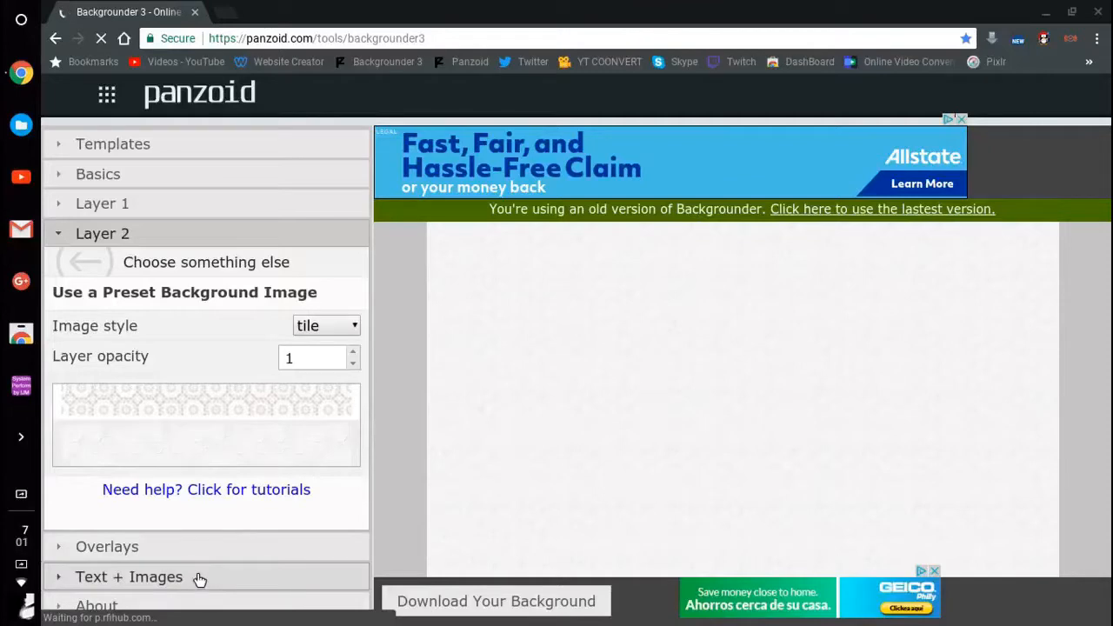
- Add a new image sprite to the background, leaving its image file unchosen
left_click(168, 574)
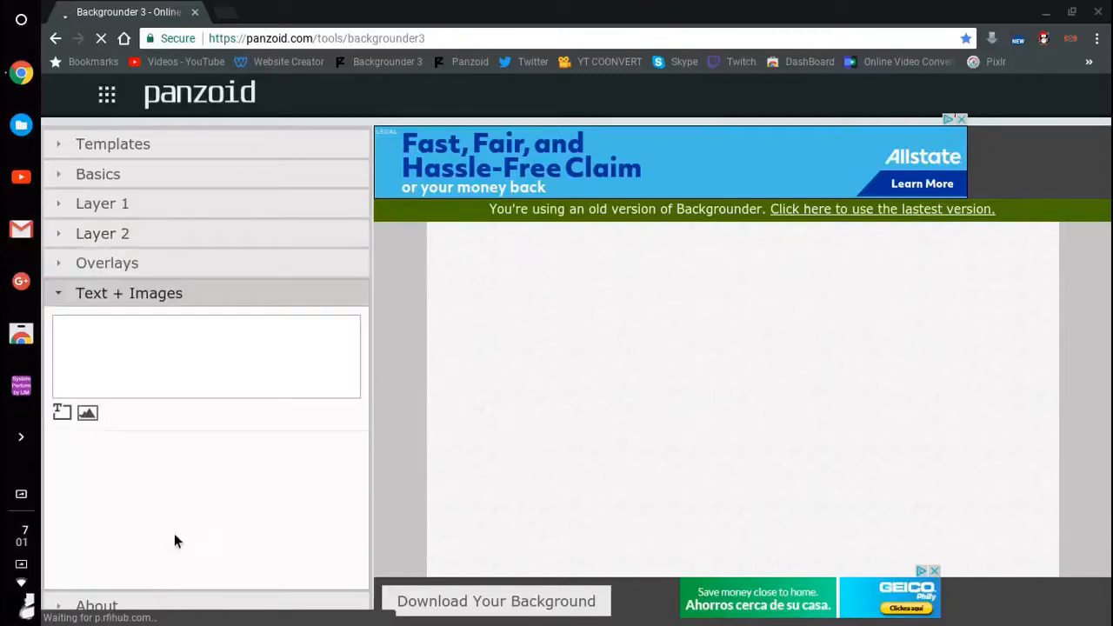
left_click(96, 415)
left_click(126, 331)
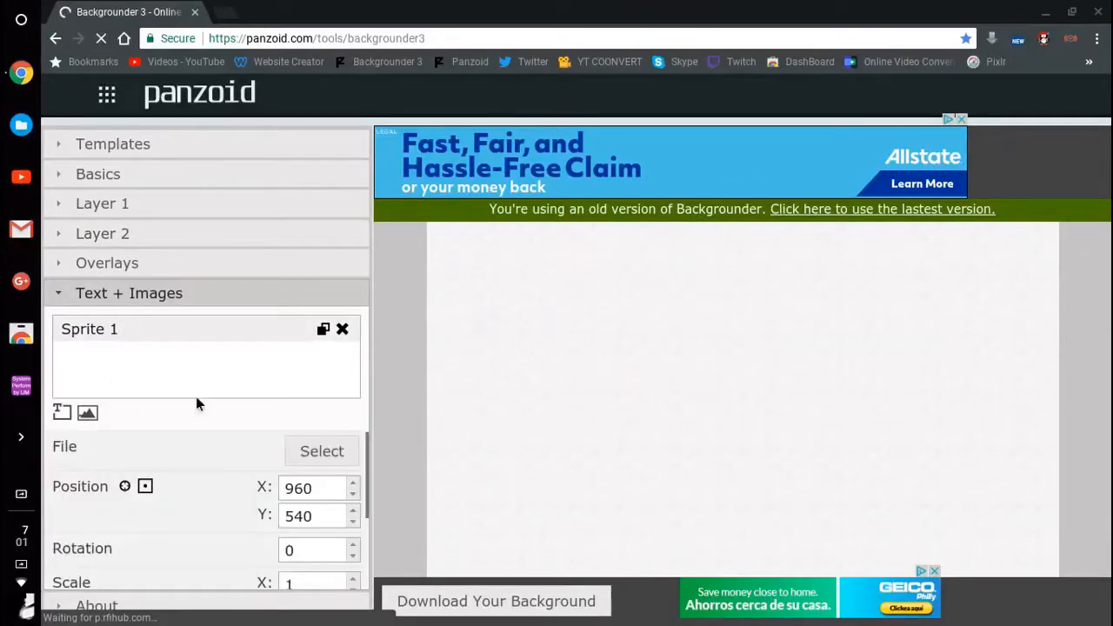
left_click(309, 448)
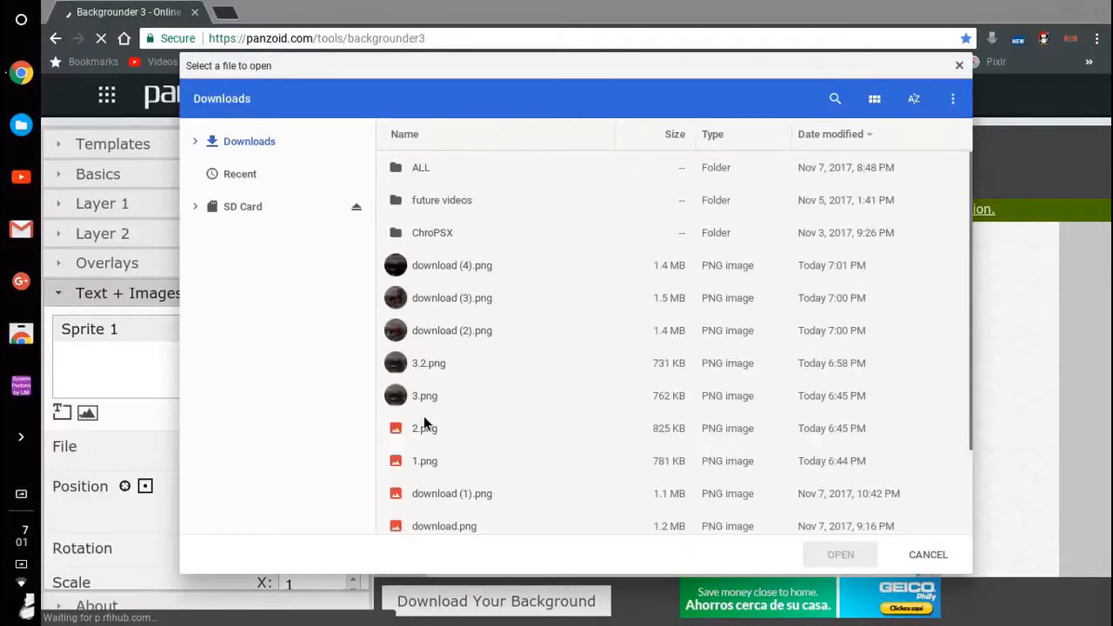
left_click(930, 555)
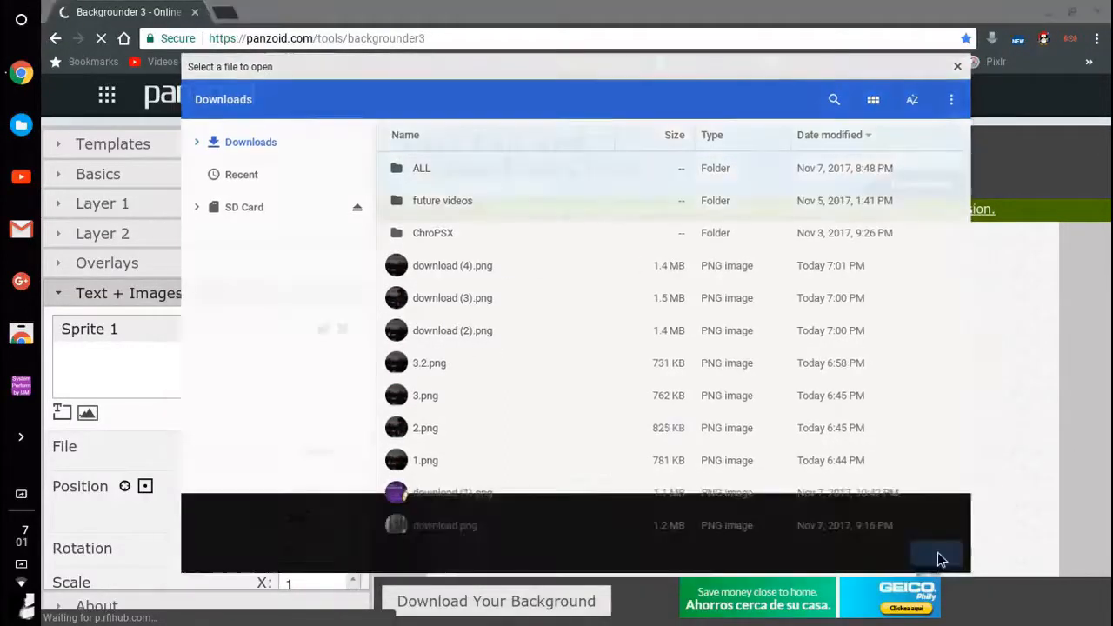
- Switch to the Files app and open download (2).png from Downloads for editing
left_click(19, 126)
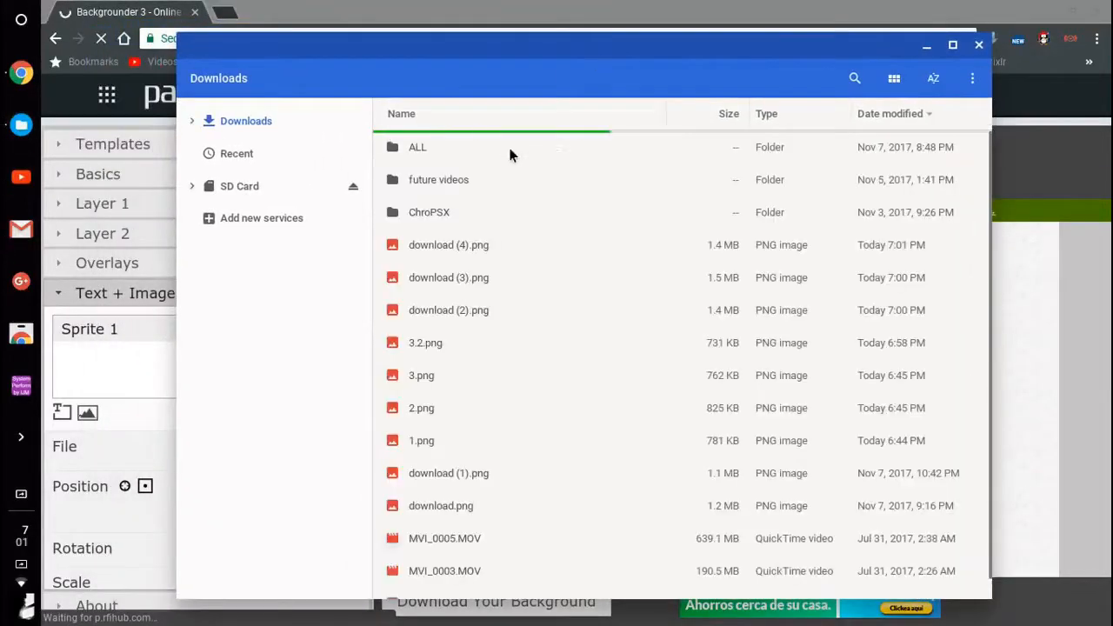
left_click(480, 317)
double_click(480, 316)
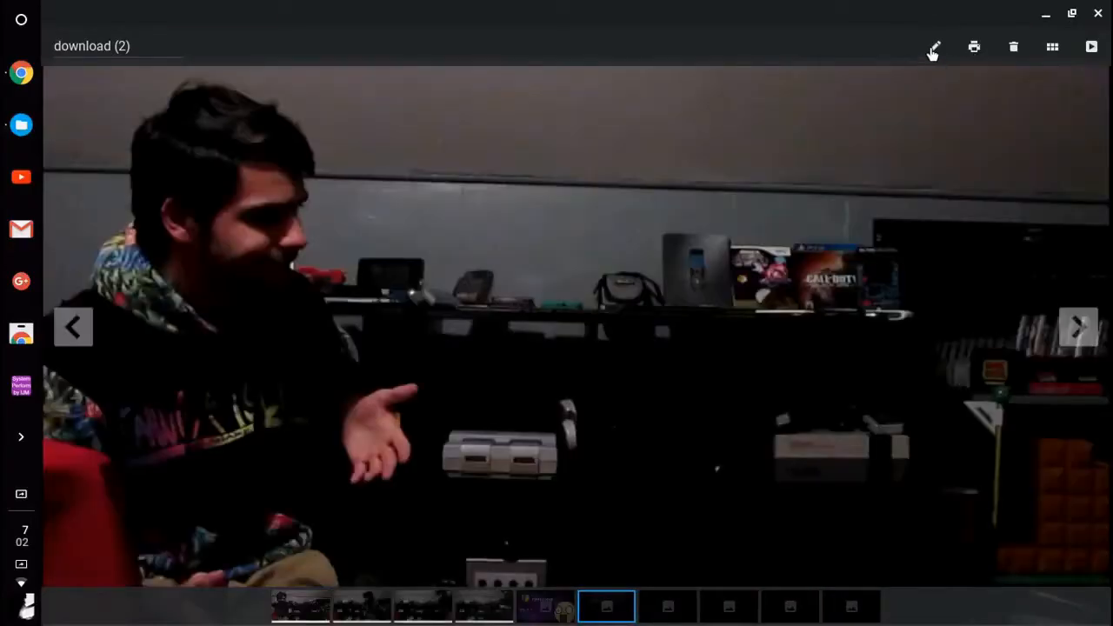
left_click(935, 47)
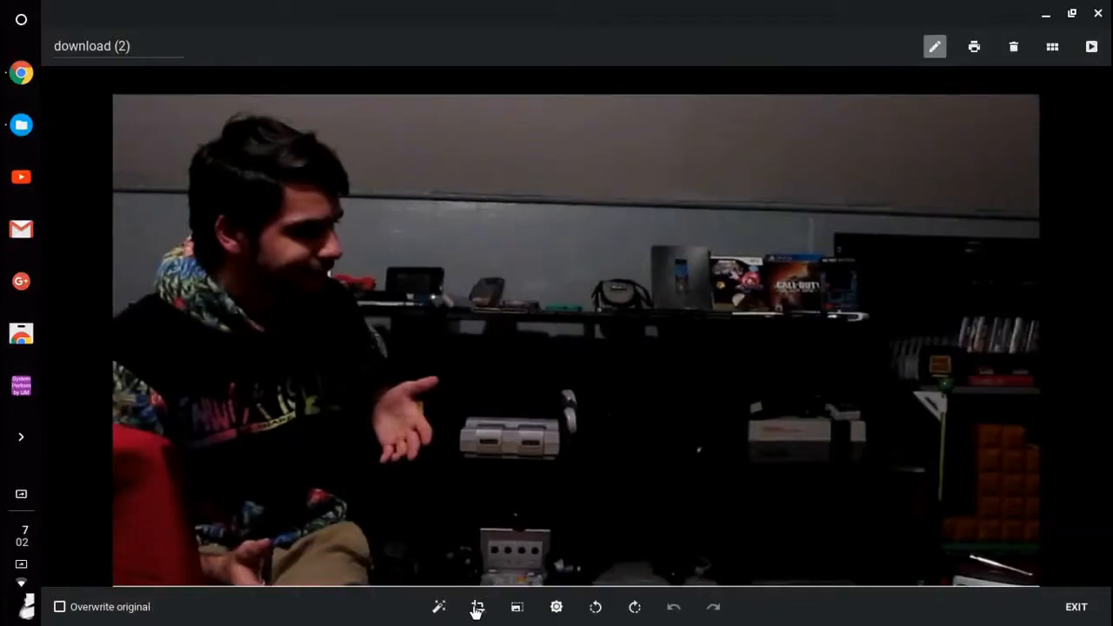
- Crop download (2) with the crop frame extended to all edges of the image, apply it and close the viewer
left_click(477, 607)
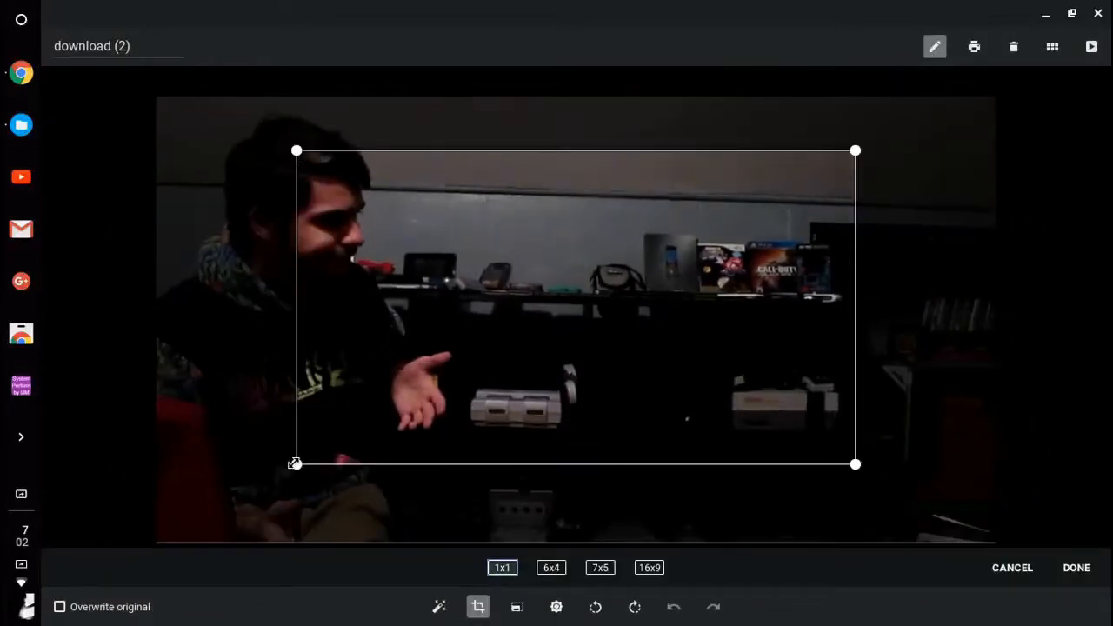
left_click_drag(297, 465, 146, 561)
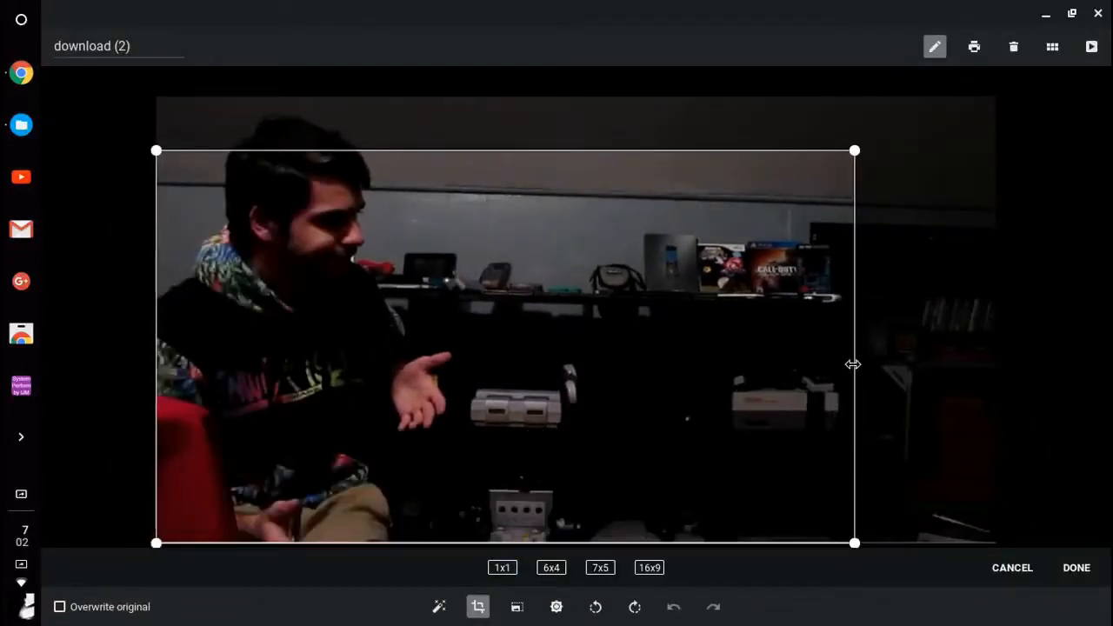
left_click_drag(855, 366, 1031, 380)
left_click_drag(525, 151, 481, 37)
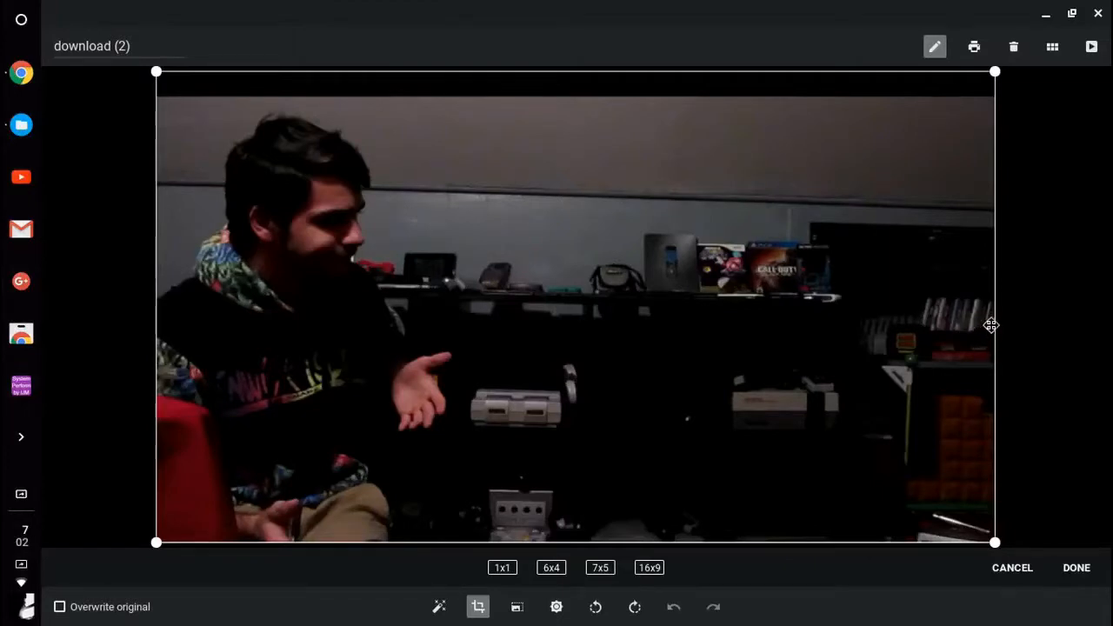
left_click_drag(994, 325, 1025, 323)
left_click(1075, 567)
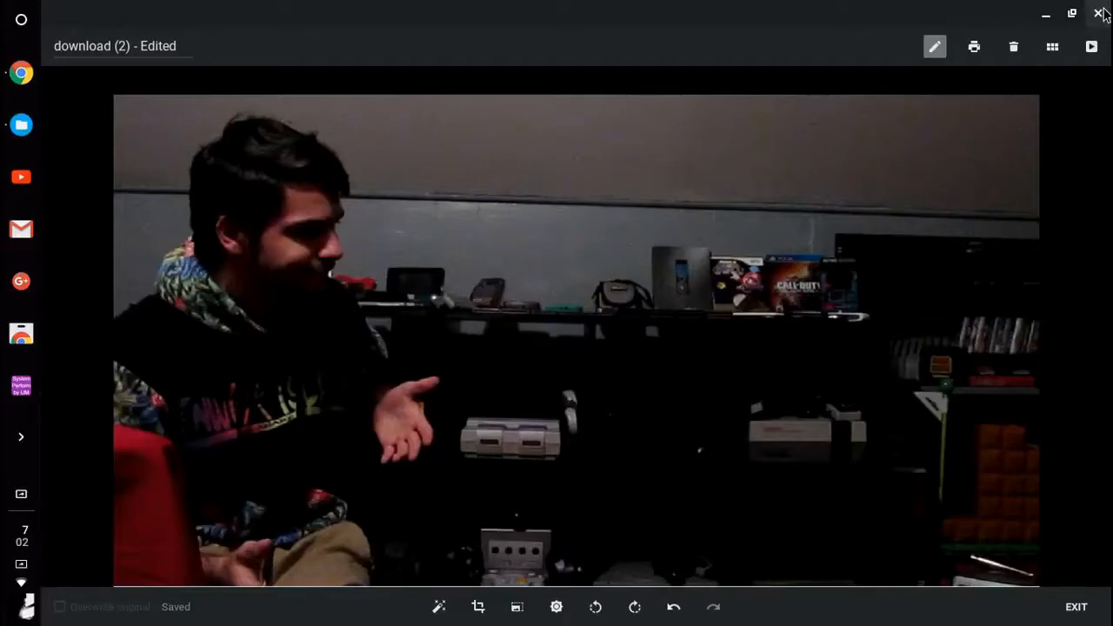
left_click(1100, 14)
- Open download (3).png from Downloads for editing
left_click(525, 310)
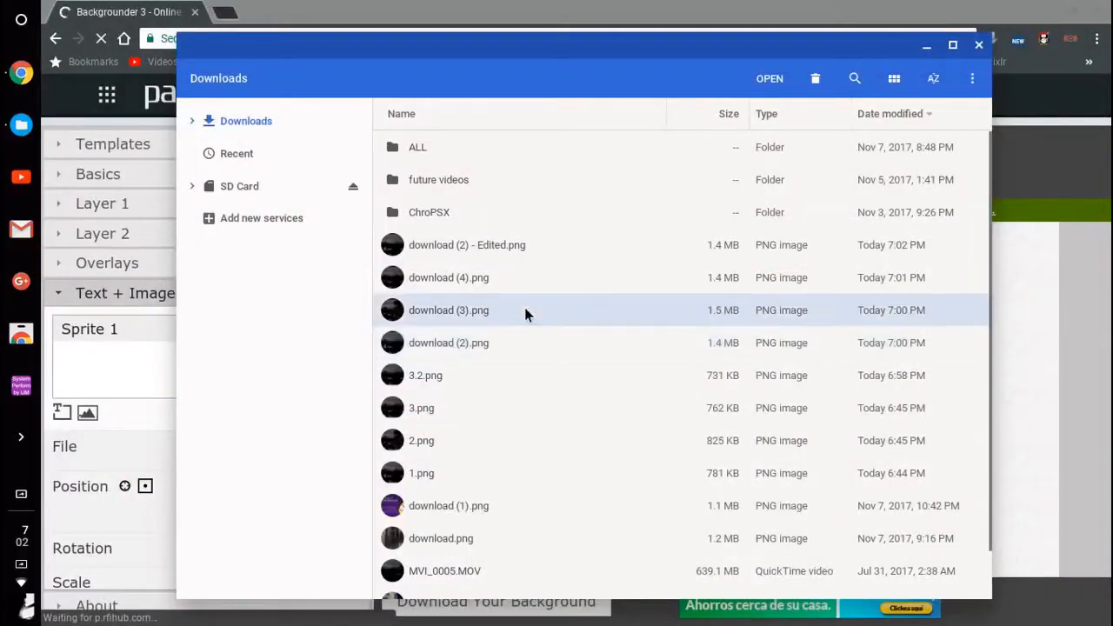
double_click(525, 310)
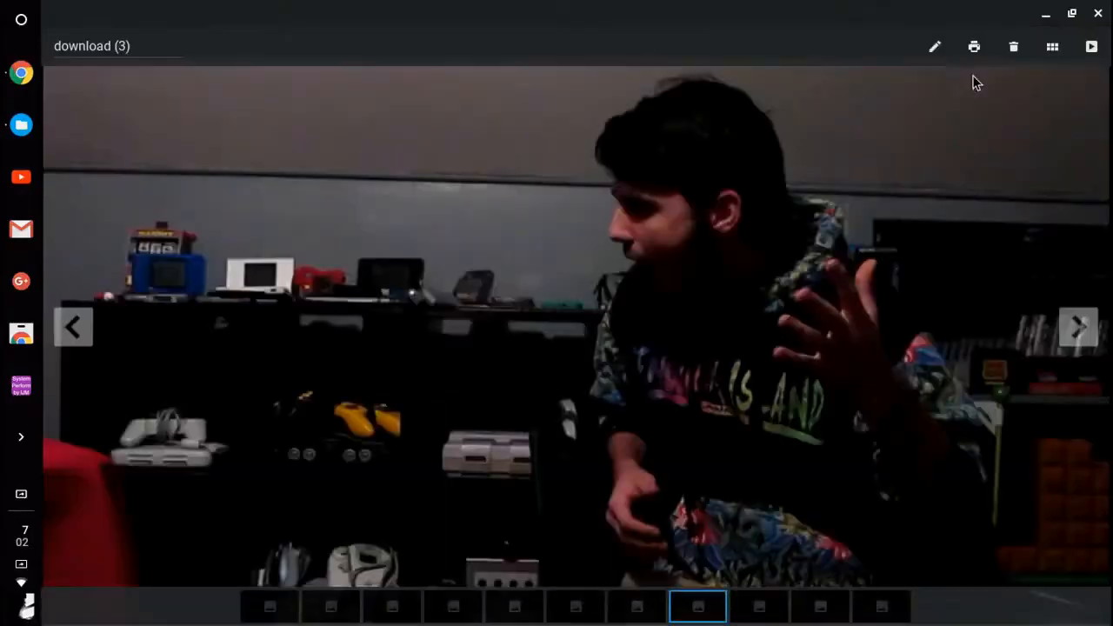
left_click(936, 47)
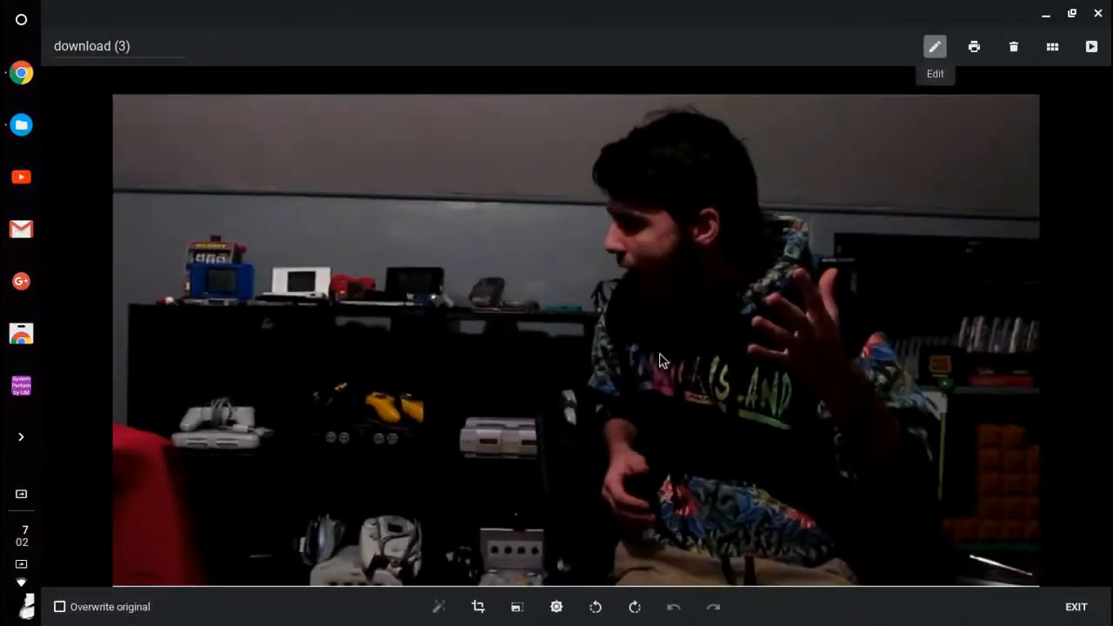
- Crop download (3) to its full-height right half, cutting just left of the man, and apply the crop
left_click(479, 607)
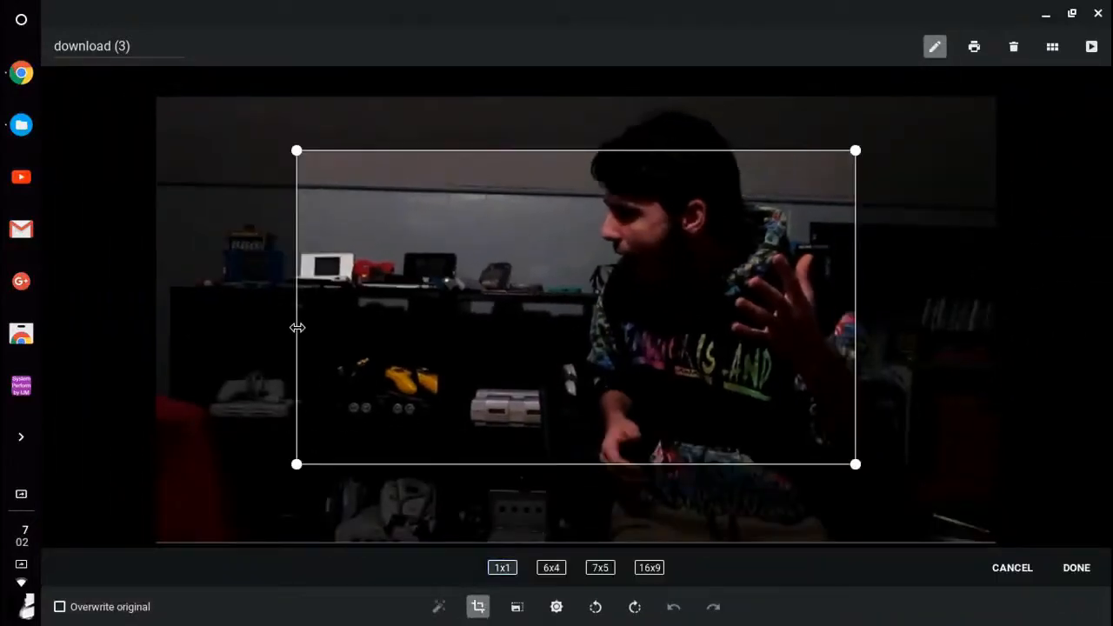
left_click_drag(299, 348, 88, 345)
left_click_drag(857, 151, 994, 70)
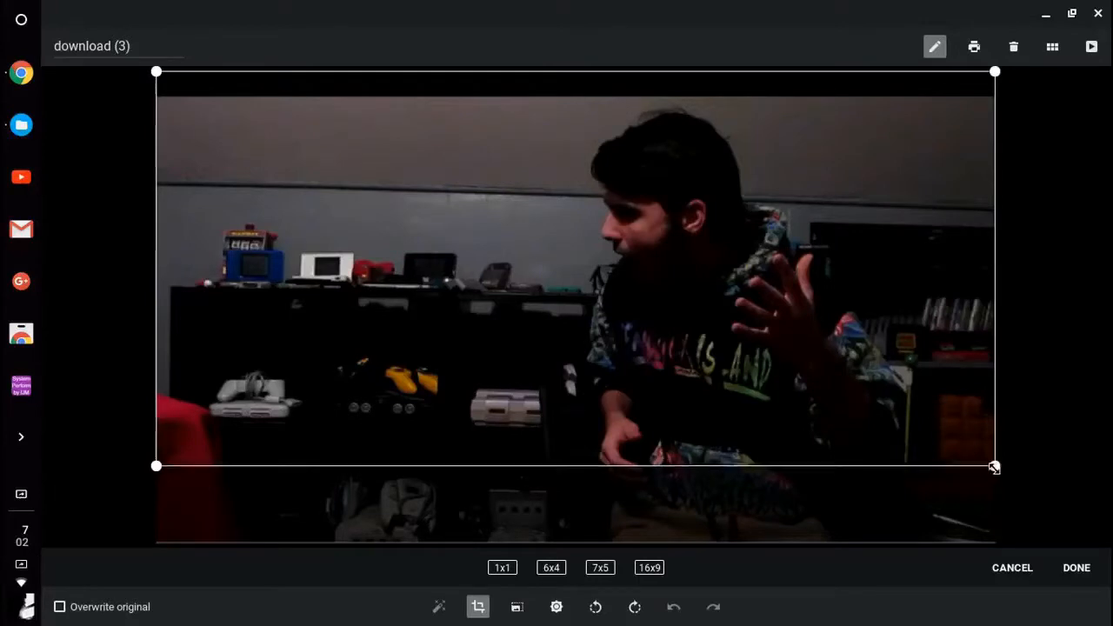
left_click_drag(968, 465, 971, 542)
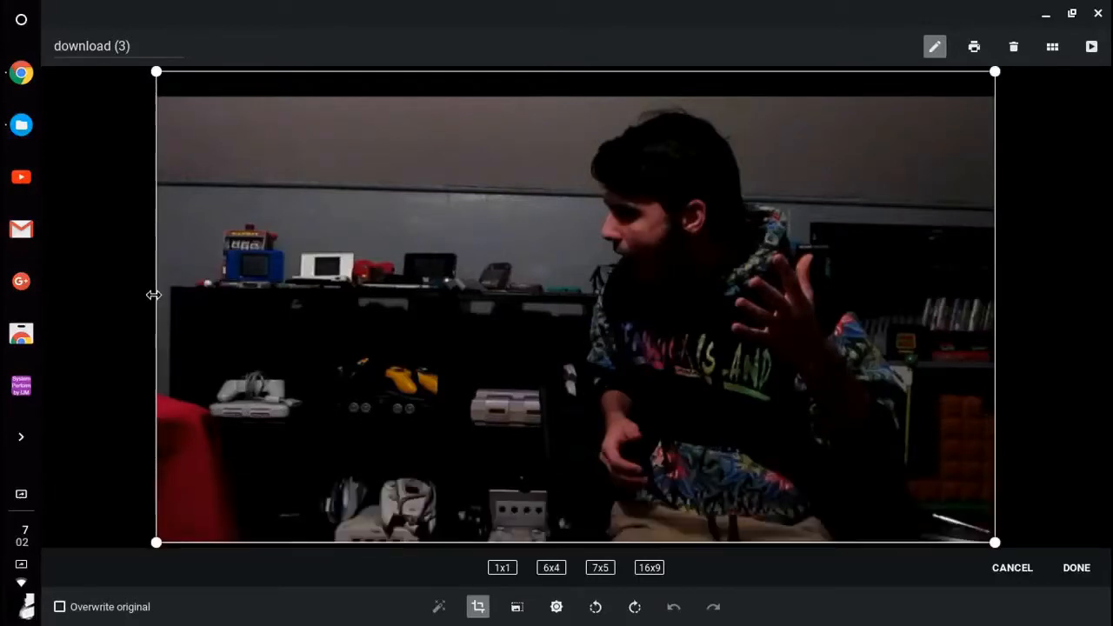
left_click_drag(157, 308, 582, 467)
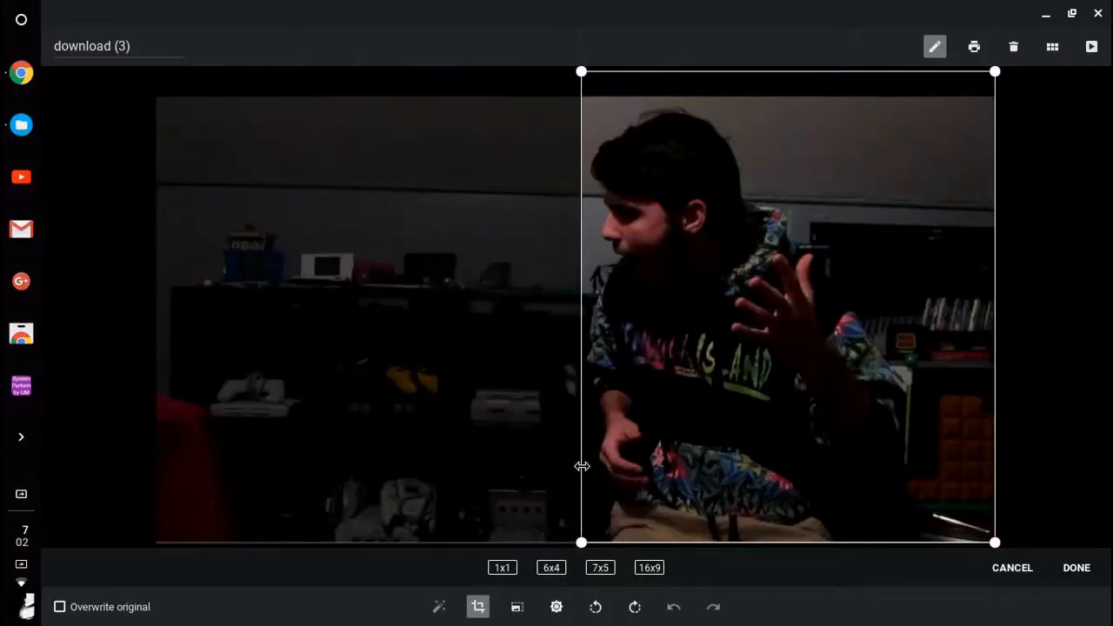
left_click(1077, 567)
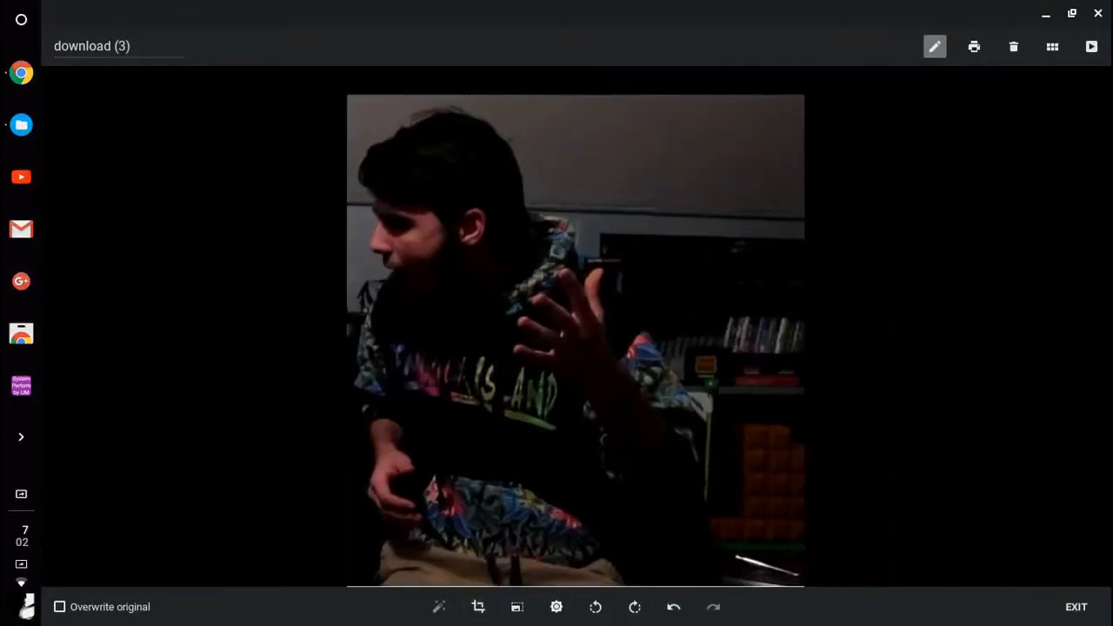
- Finish editing download (3), close its viewer and open download (4).png from Downloads for editing
left_click(1077, 607)
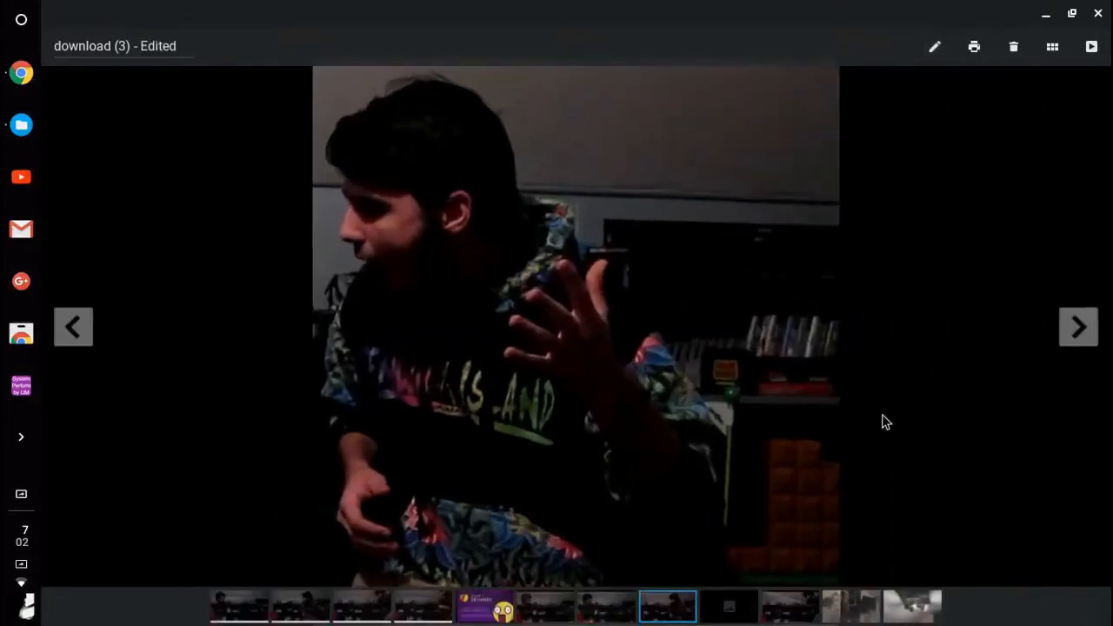
left_click(1098, 13)
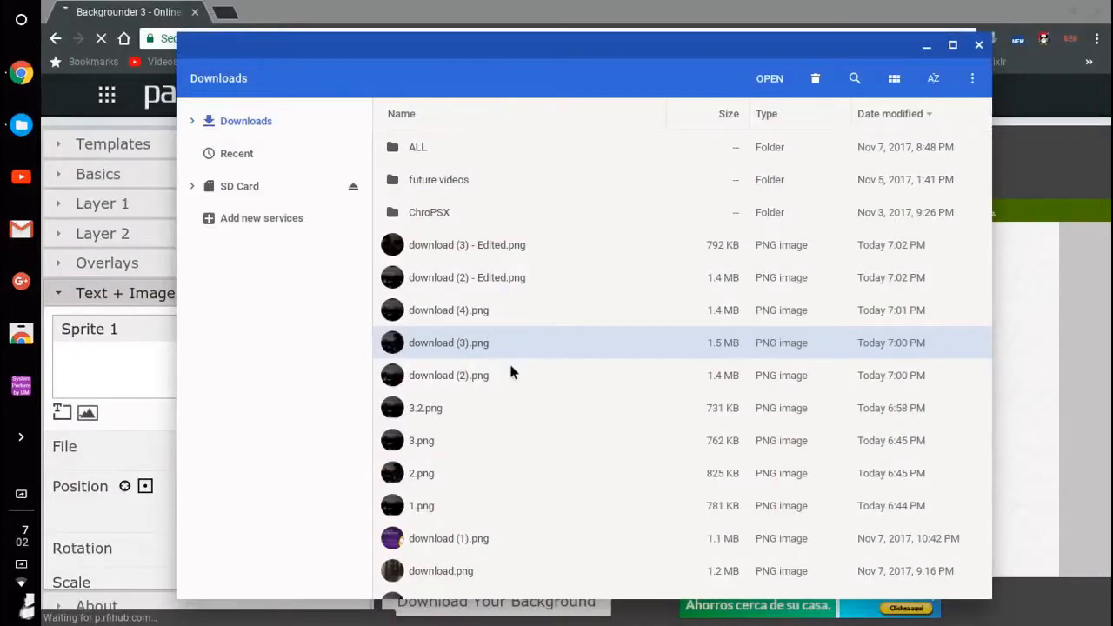
left_click(483, 316)
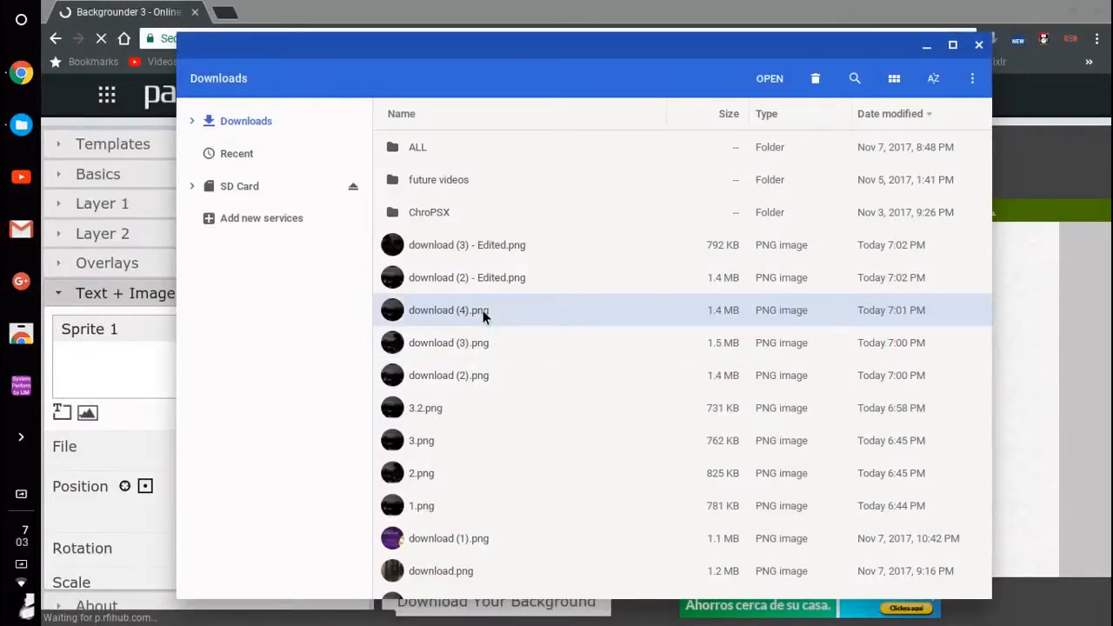
double_click(483, 317)
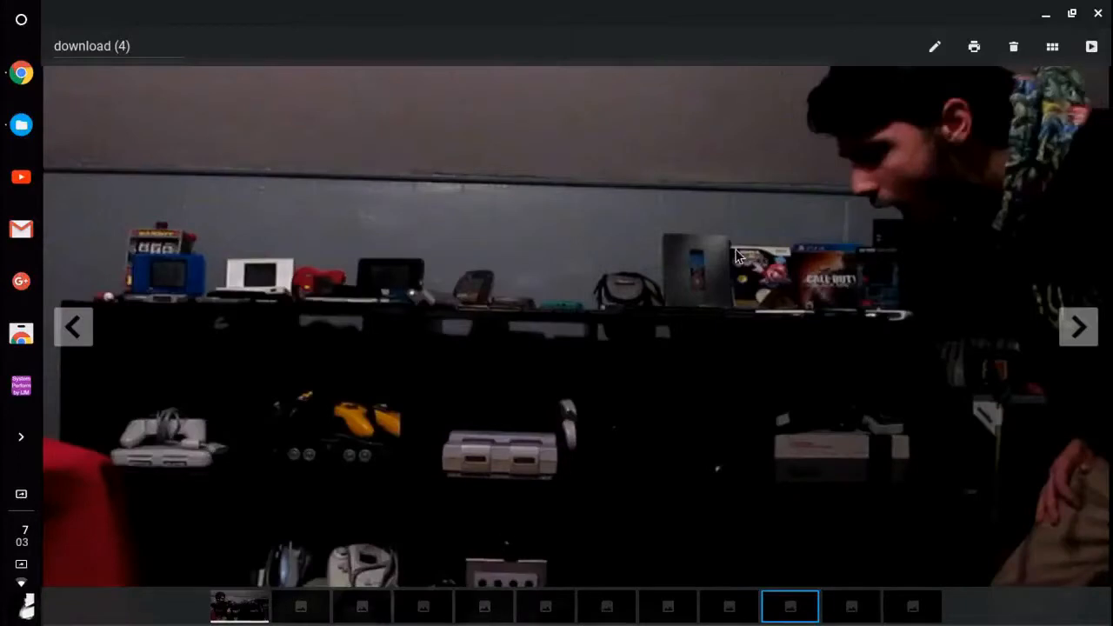
left_click(934, 46)
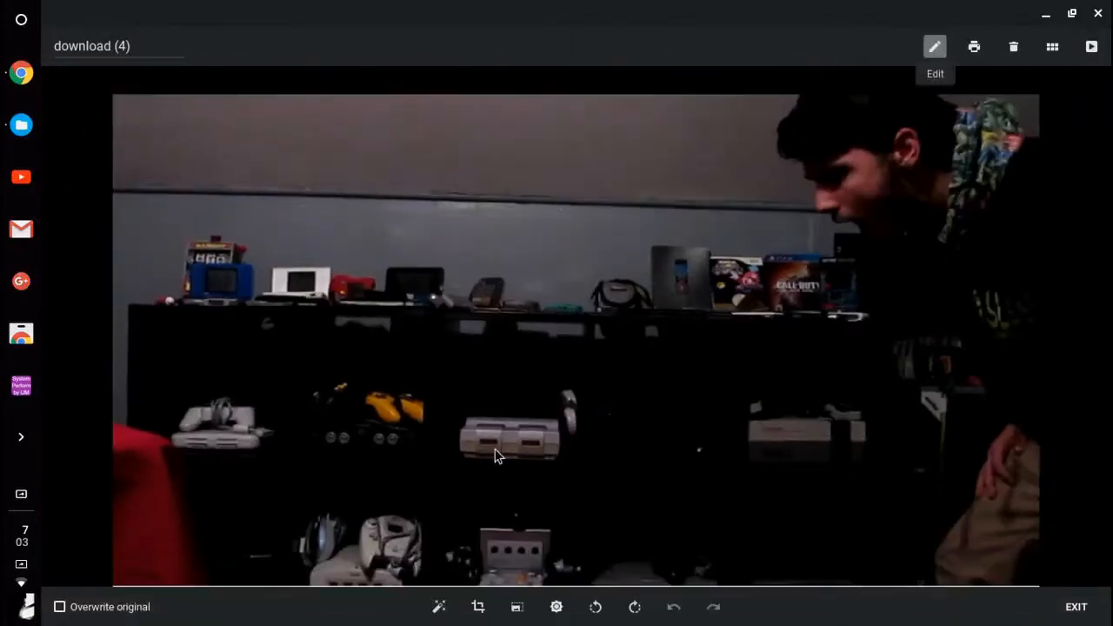
- Crop download (4) to a full-height strip from just left of the man's head to the right edge, apply it, and close the viewer and Files
left_click(478, 607)
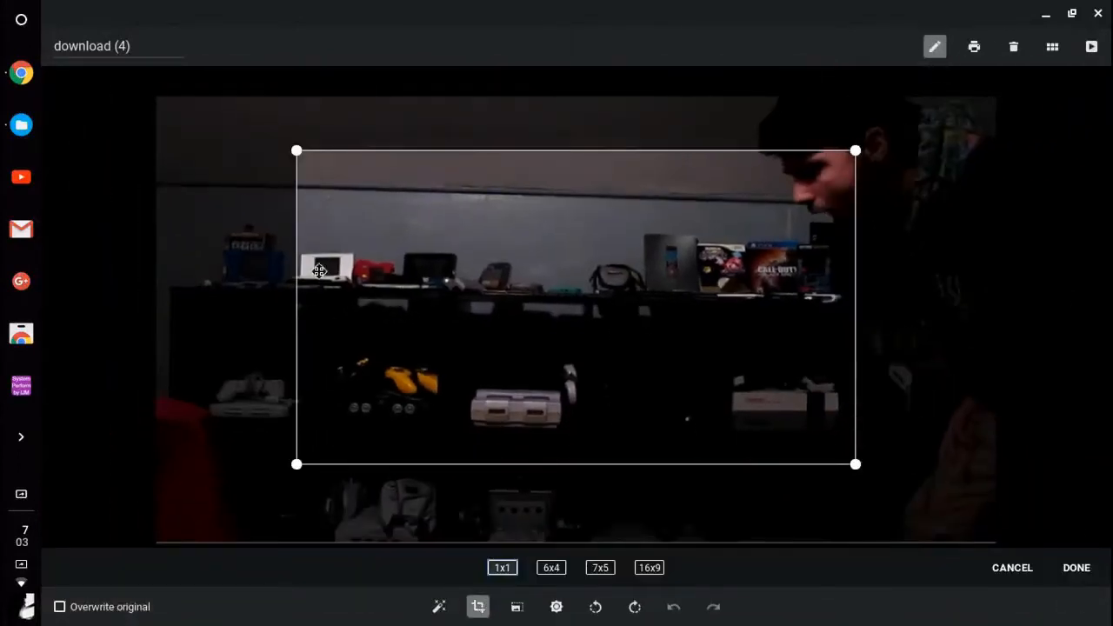
left_click_drag(296, 150, 155, 72)
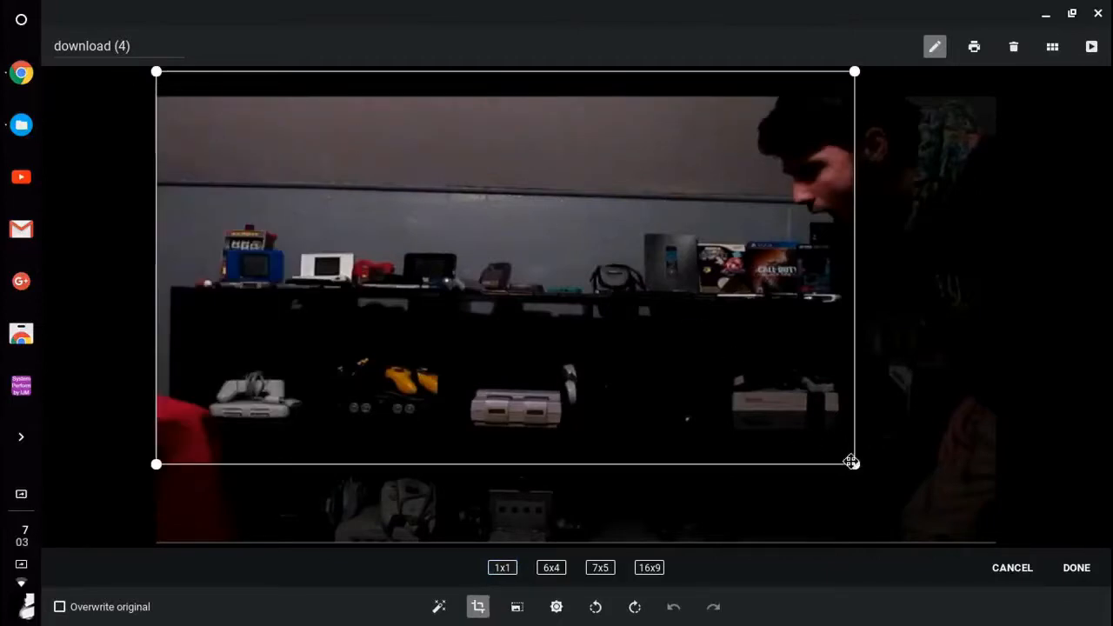
left_click_drag(856, 464, 1033, 540)
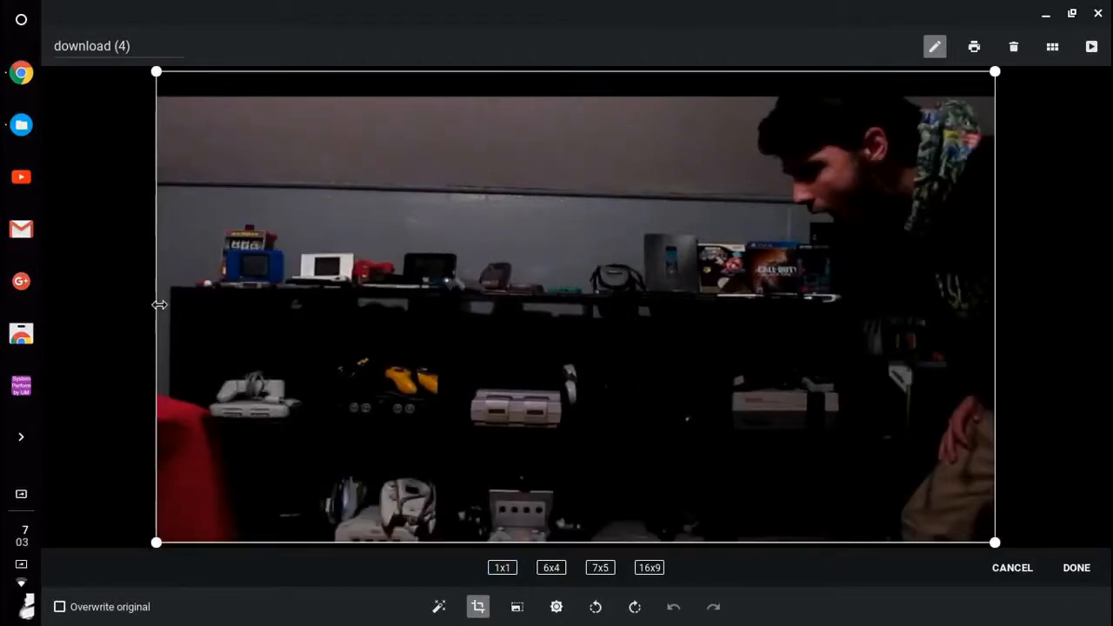
left_click_drag(159, 304, 754, 331)
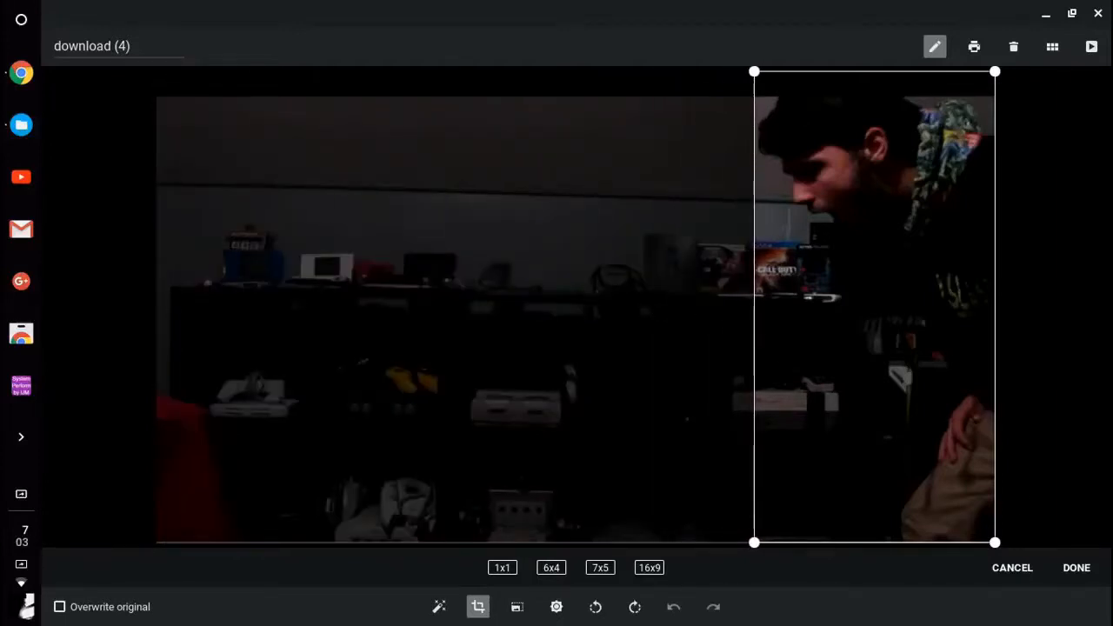
left_click(1077, 567)
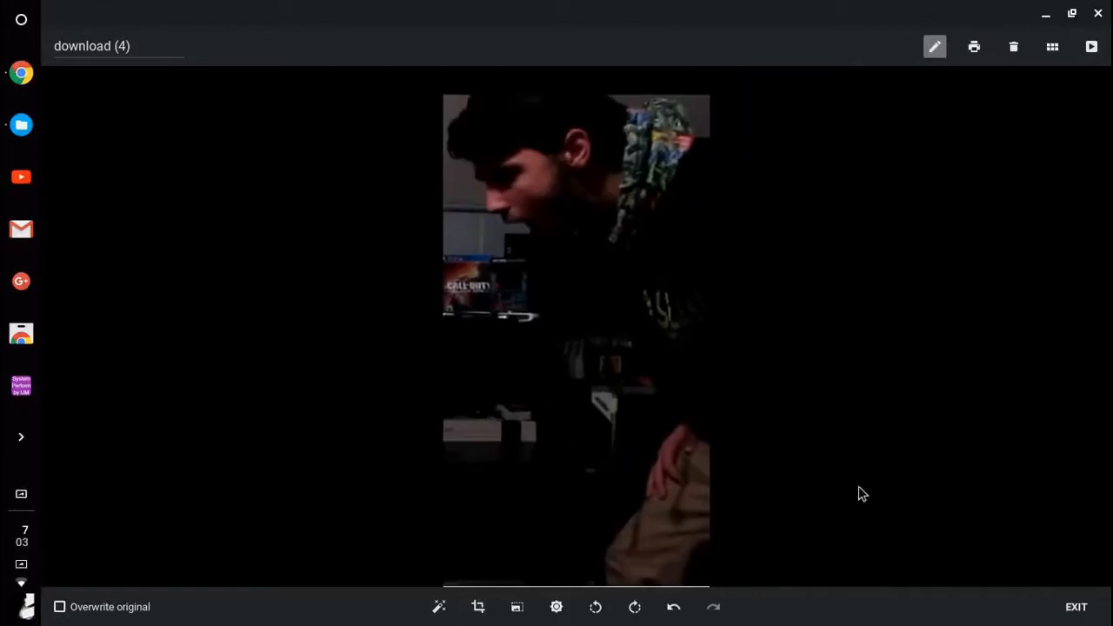
left_click(1077, 606)
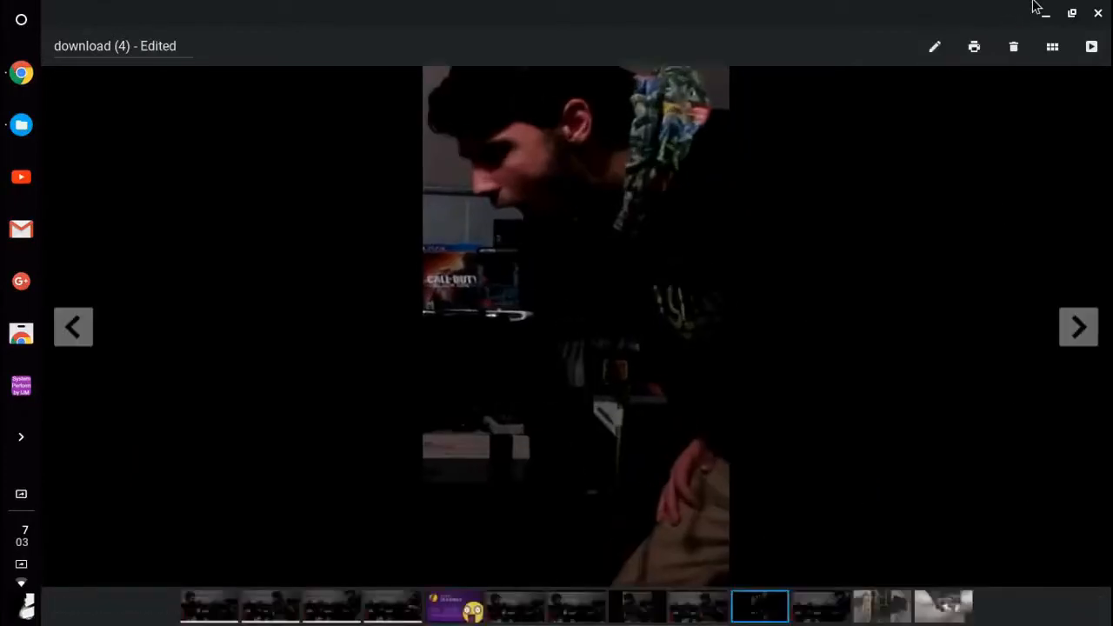
left_click(1099, 13)
left_click(979, 44)
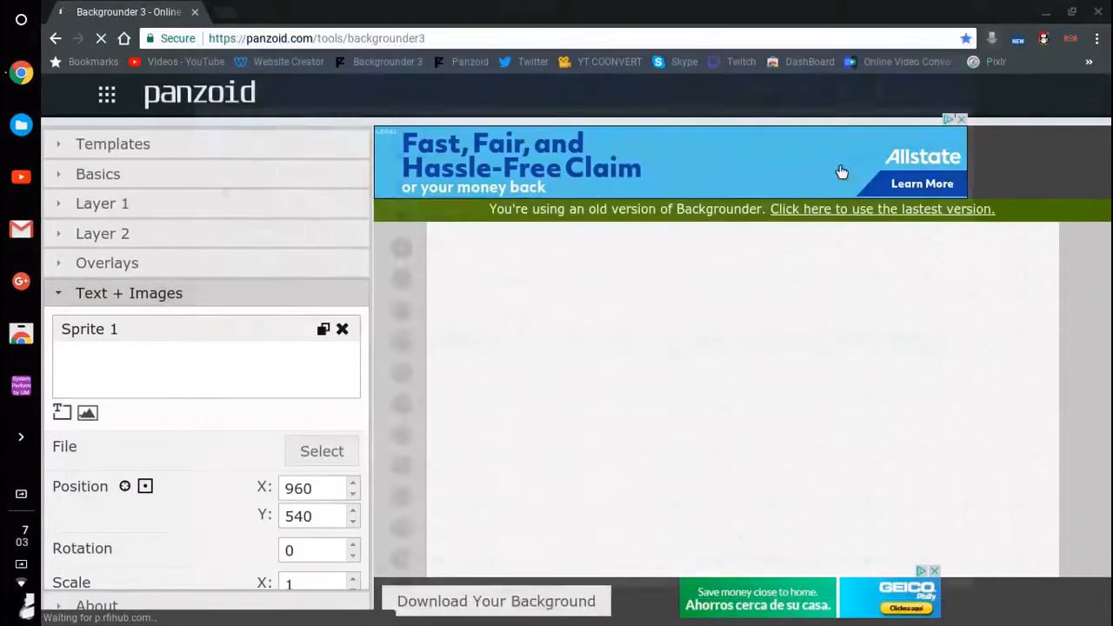
- Load download (2) - Edited.png as the image of Sprite 1
left_click(309, 451)
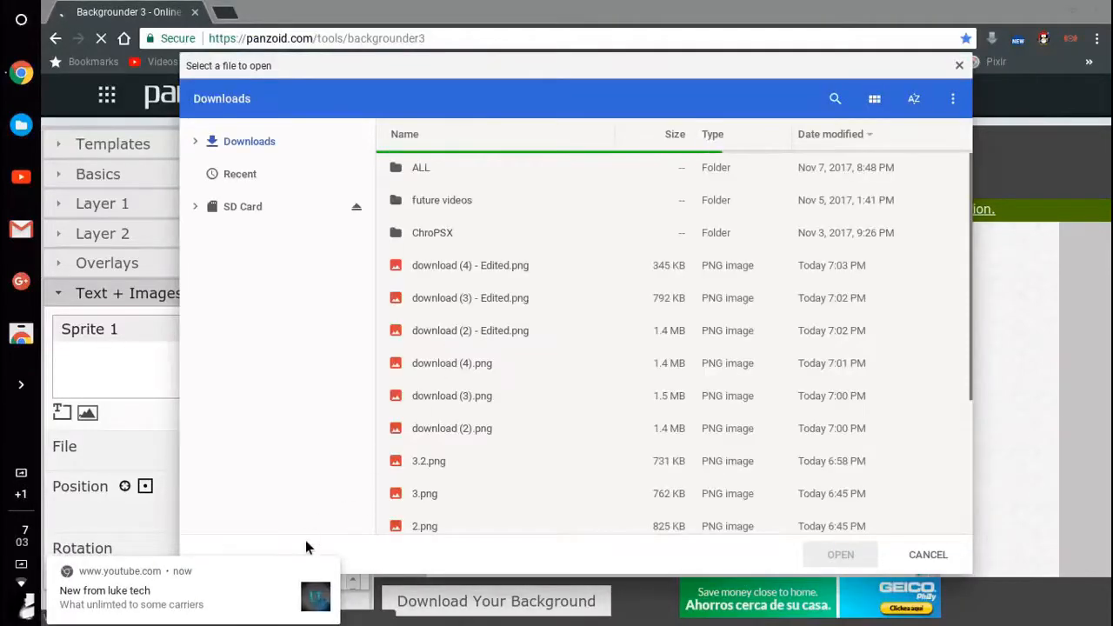
left_click(329, 563)
left_click(494, 331)
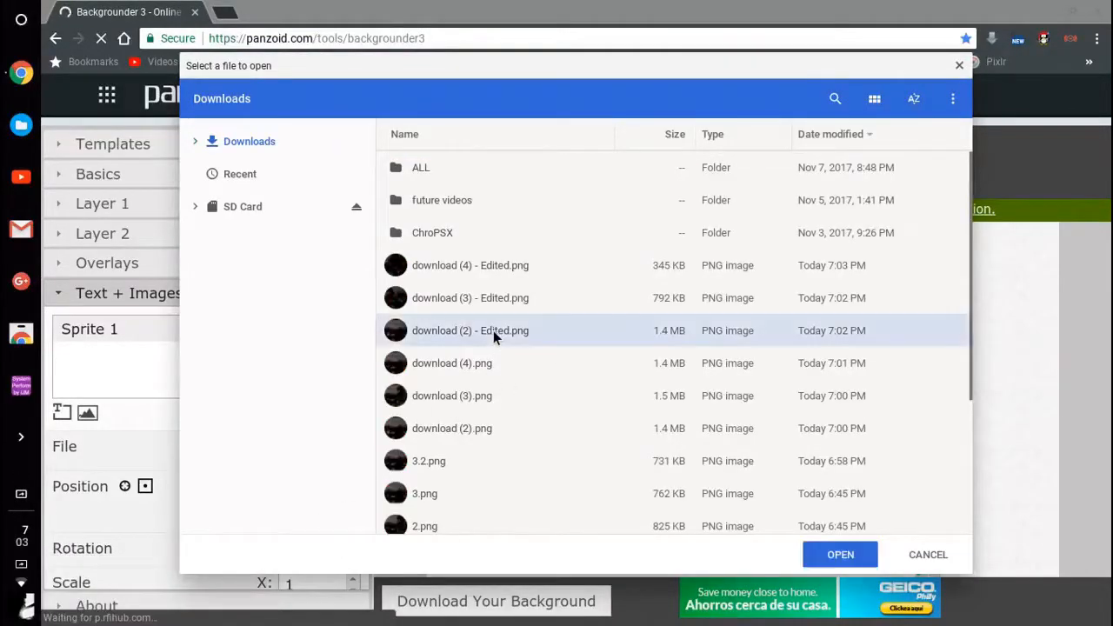
left_click(840, 555)
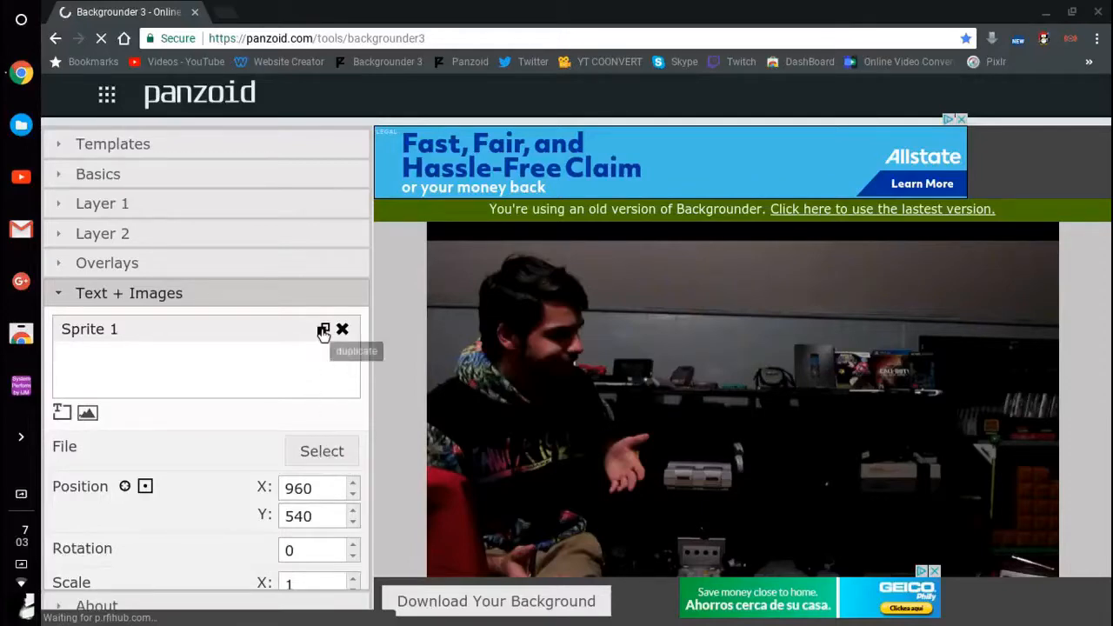
- Replace the image of Sprite 1 with download (3) - Edited.png
left_click(323, 453)
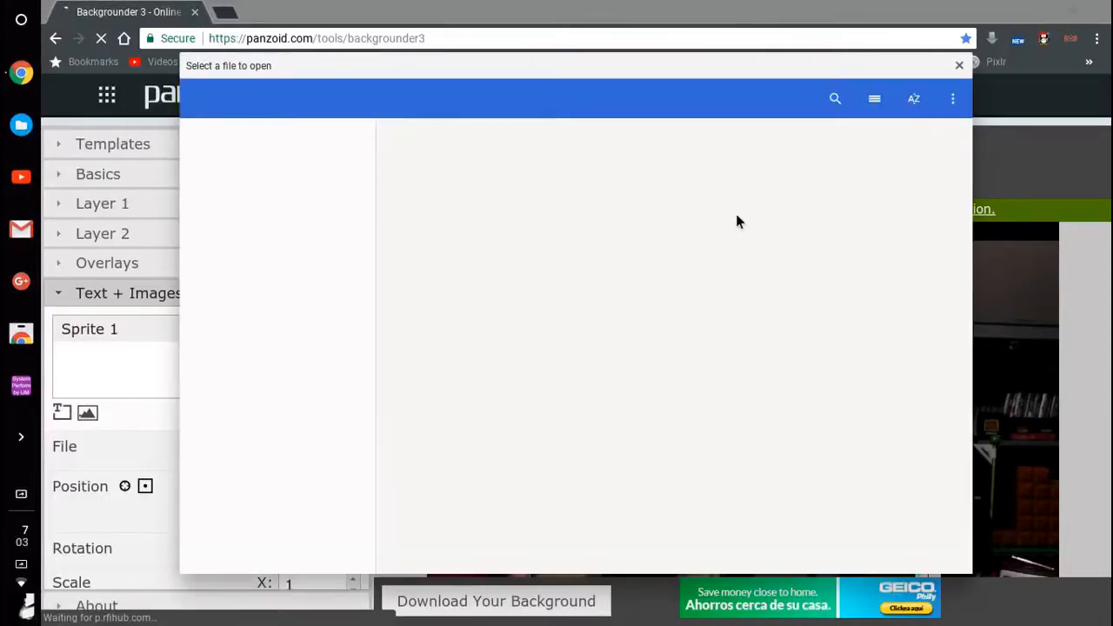
left_click(539, 298)
left_click(842, 554)
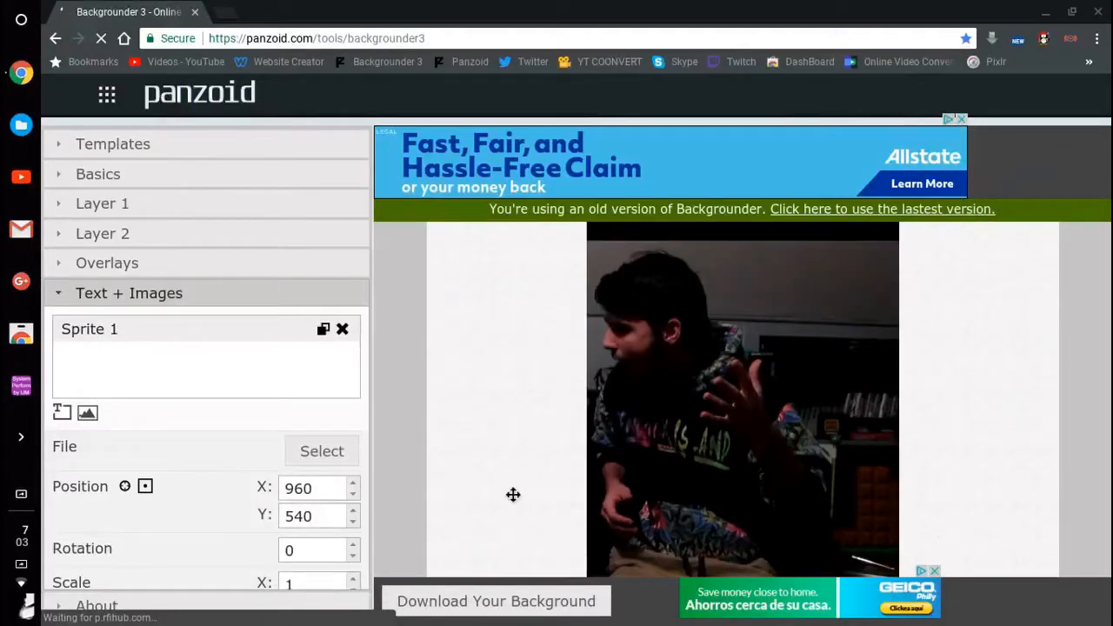
- Duplicate Sprite 1 and load download (2) - Edited.png as the image of the duplicate, Sprite 2
left_click(322, 328)
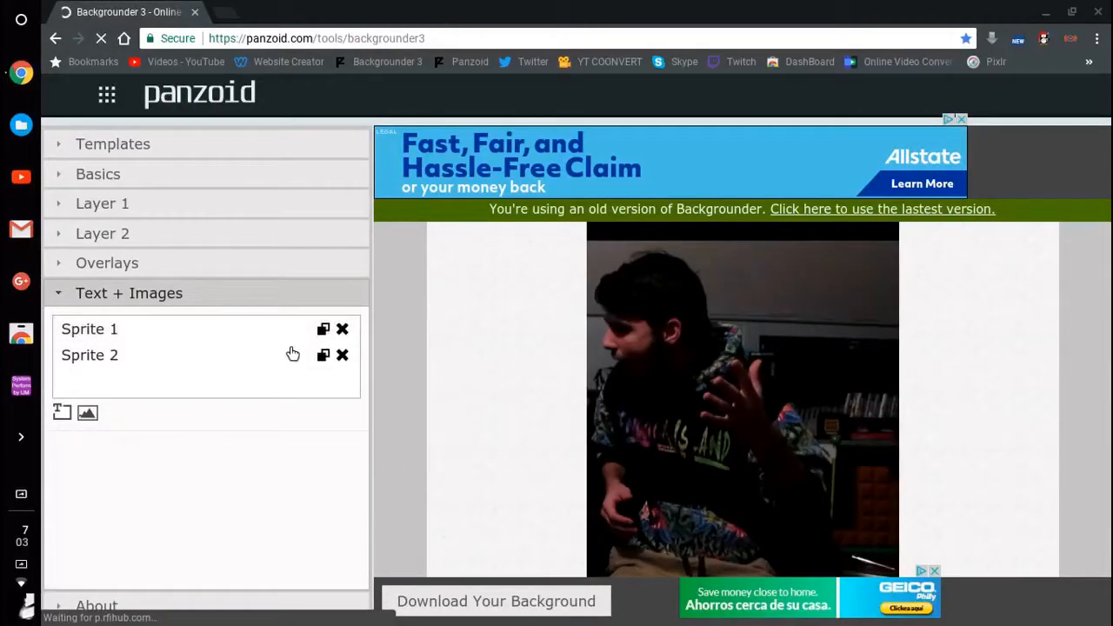
left_click(335, 456)
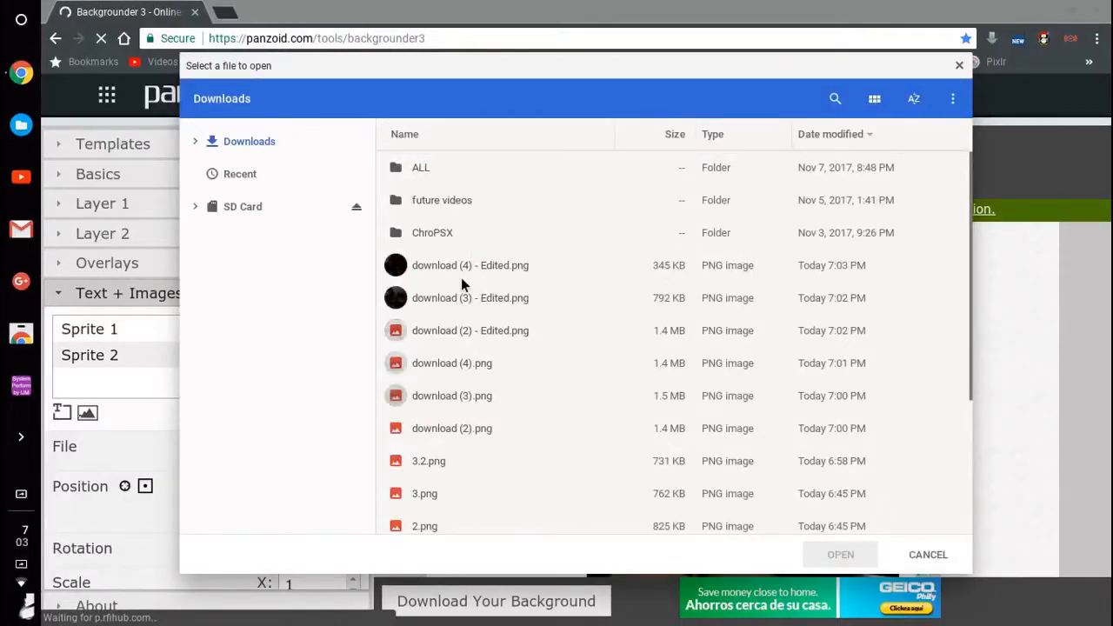
left_click(485, 328)
left_click(837, 557)
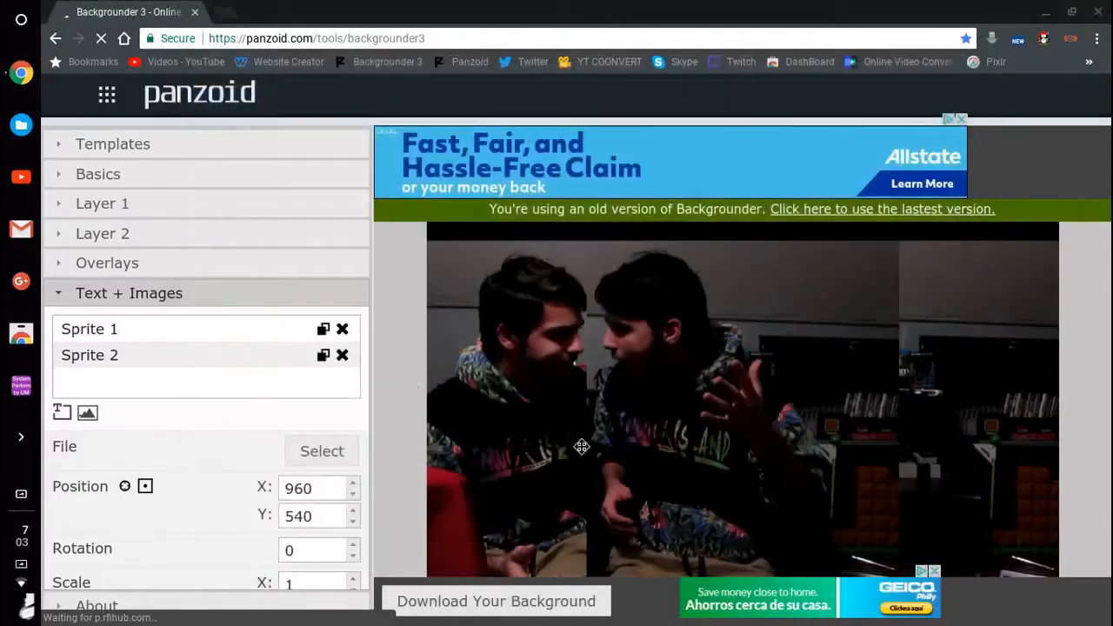
- Try moving Sprite 2 above Sprite 1 in the sprite order, and restore Sprite 1 to the first place
left_click_drag(192, 361, 179, 315)
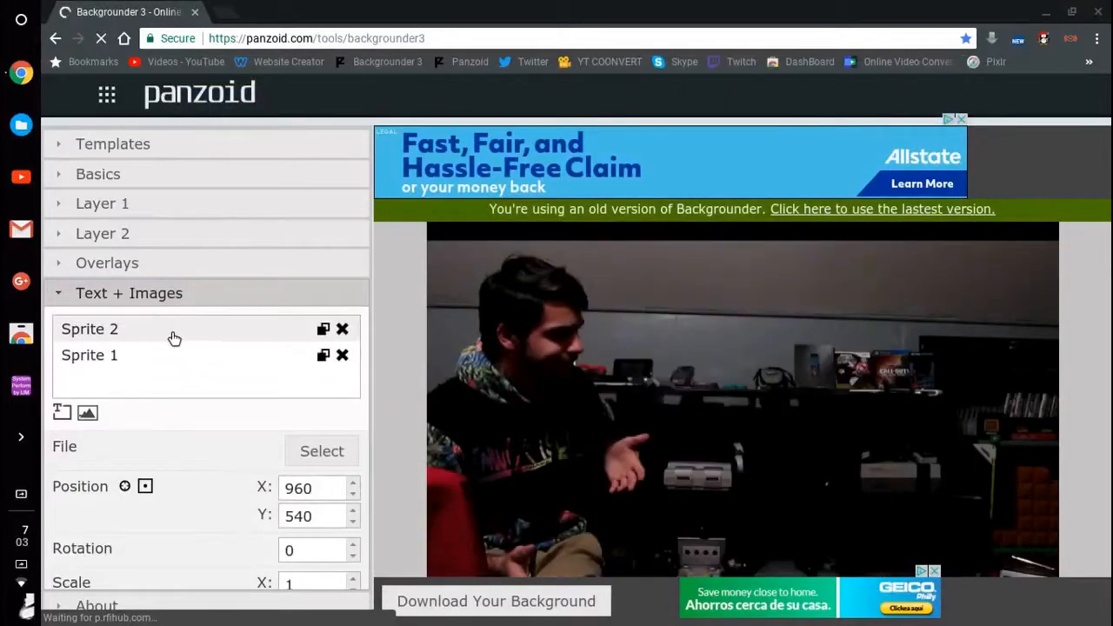
left_click_drag(165, 353, 160, 331)
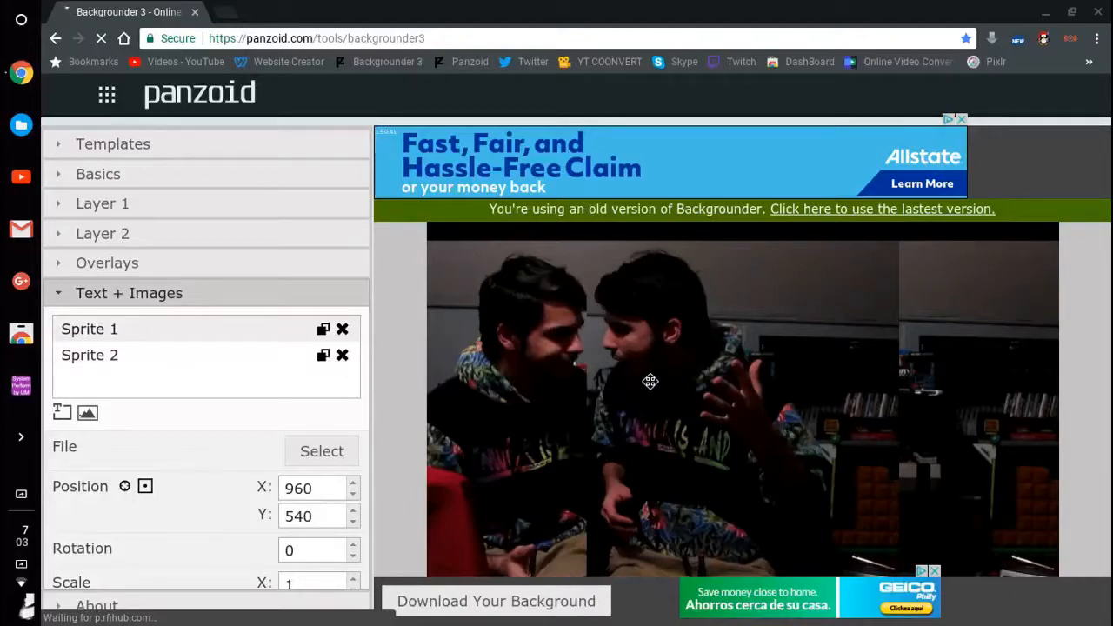
left_click(157, 358)
- Shift Sprite 1 to the right along the scene by raising its X position to 1454
left_click(201, 339)
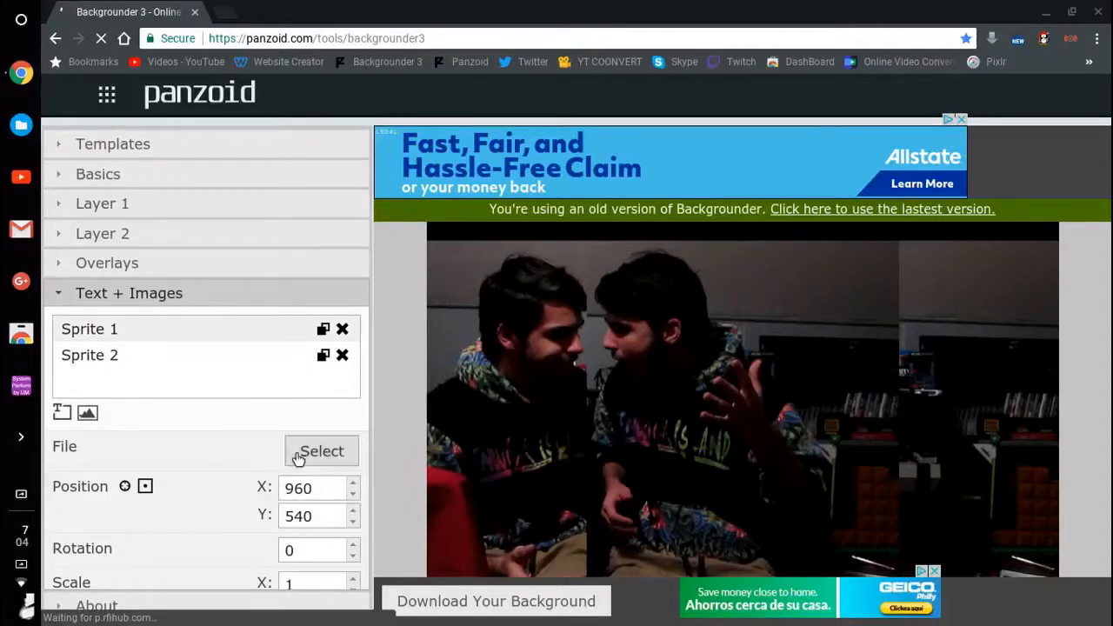
left_click(358, 480)
left_click(357, 480)
left_click(357, 480)
left_click(357, 480)
left_click(357, 480)
scroll(358, 479, "up", 20)
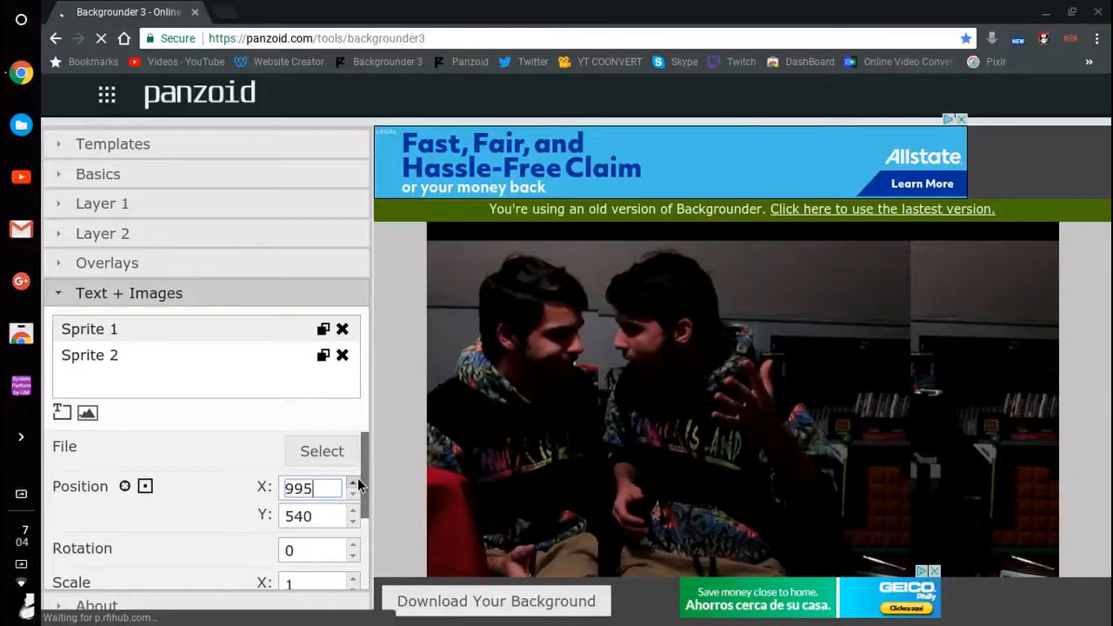
scroll(357, 486, "up", 20)
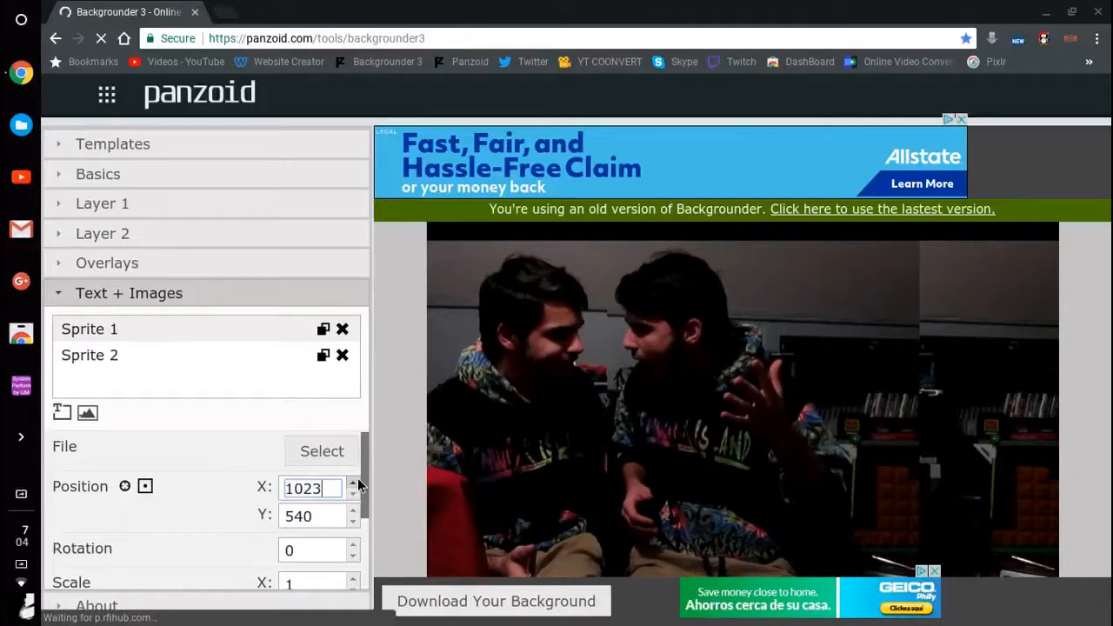
scroll(357, 480, "up", 20)
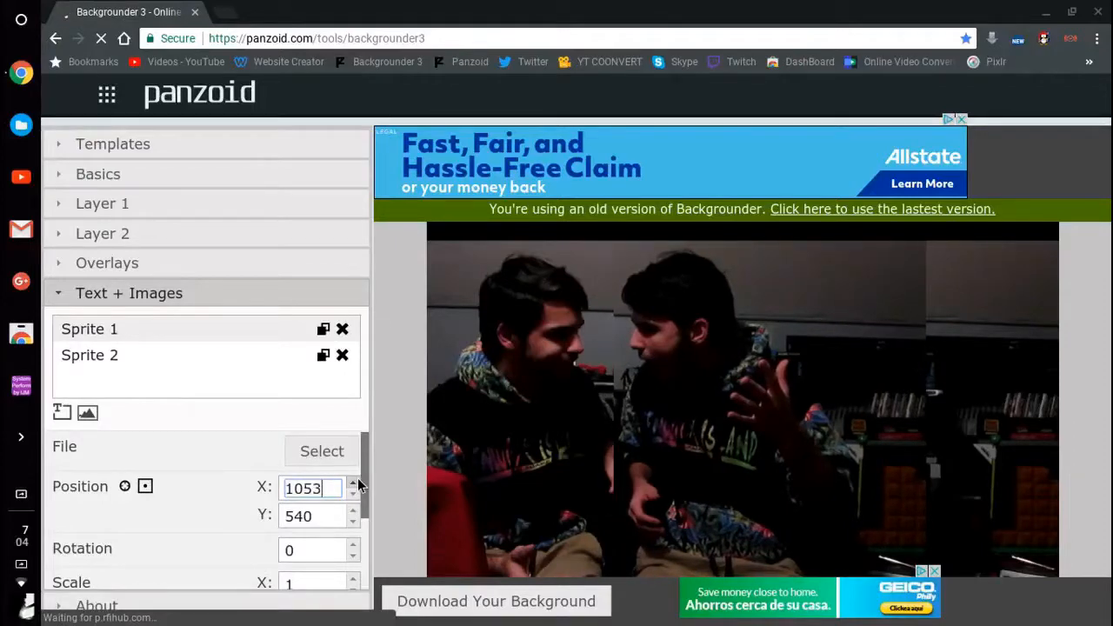
scroll(357, 483, "up", 20)
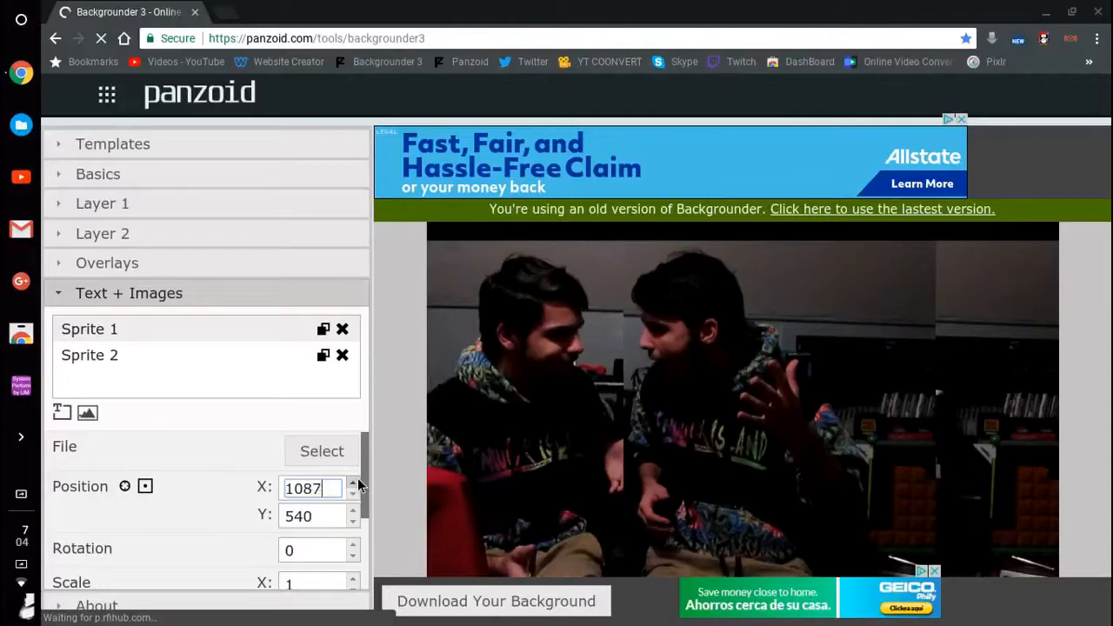
scroll(358, 486, "up", 20)
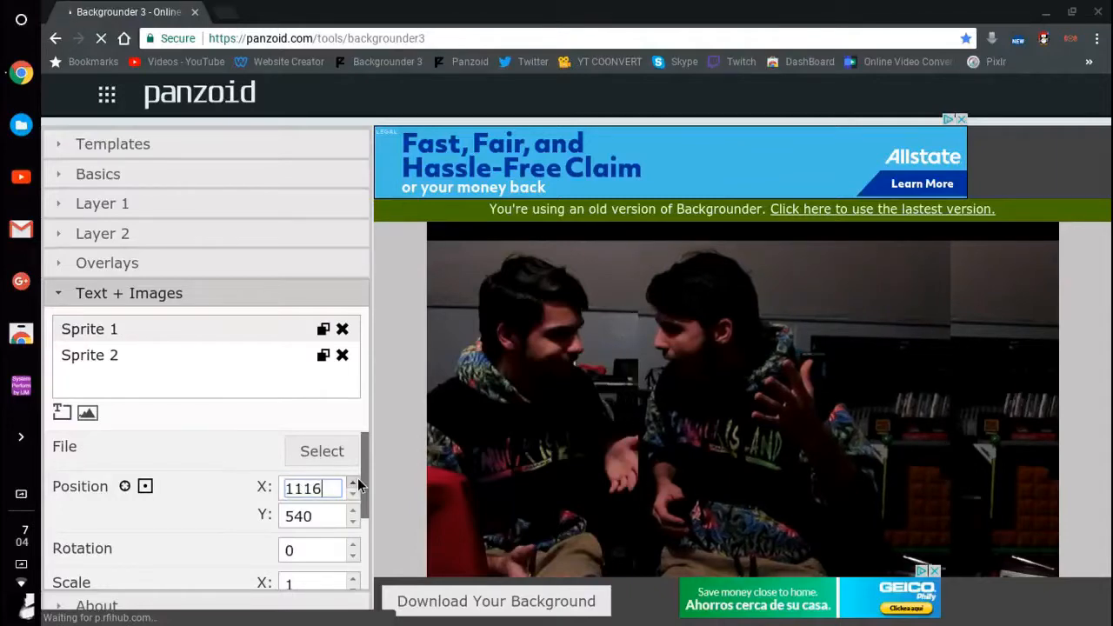
scroll(357, 478, "up", 20)
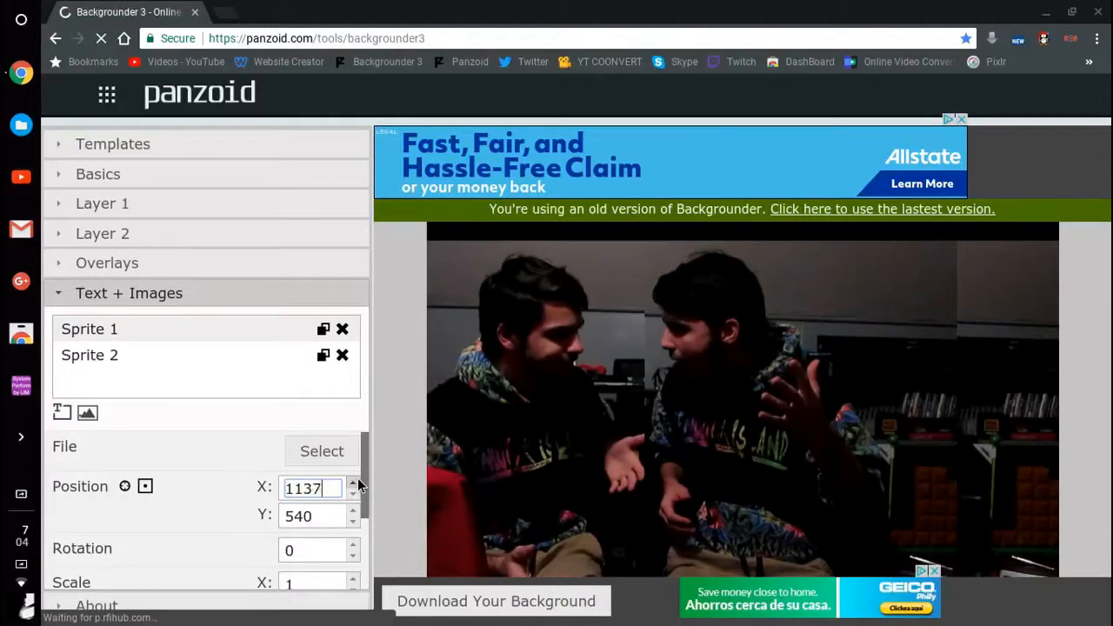
scroll(357, 480, "up", 20)
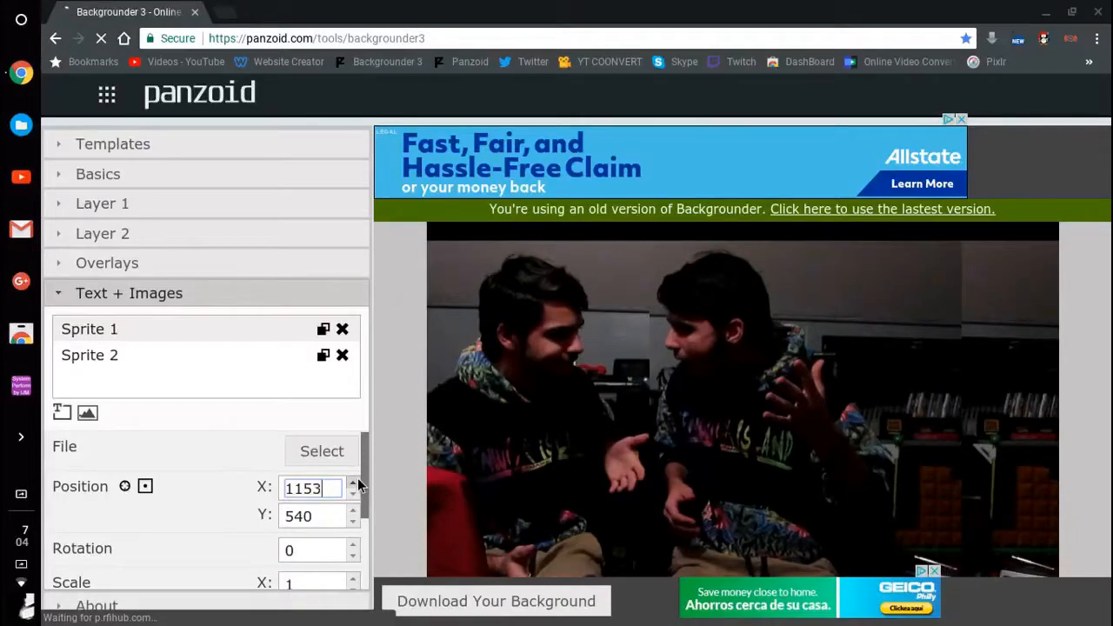
scroll(358, 486, "up", 9)
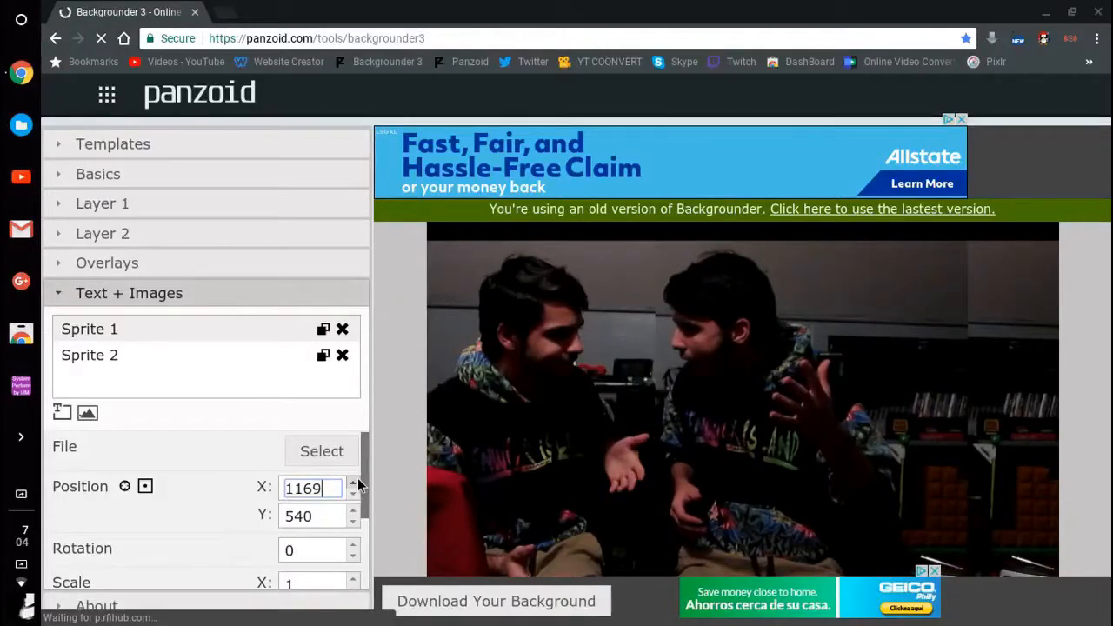
scroll(357, 478, "up", 15)
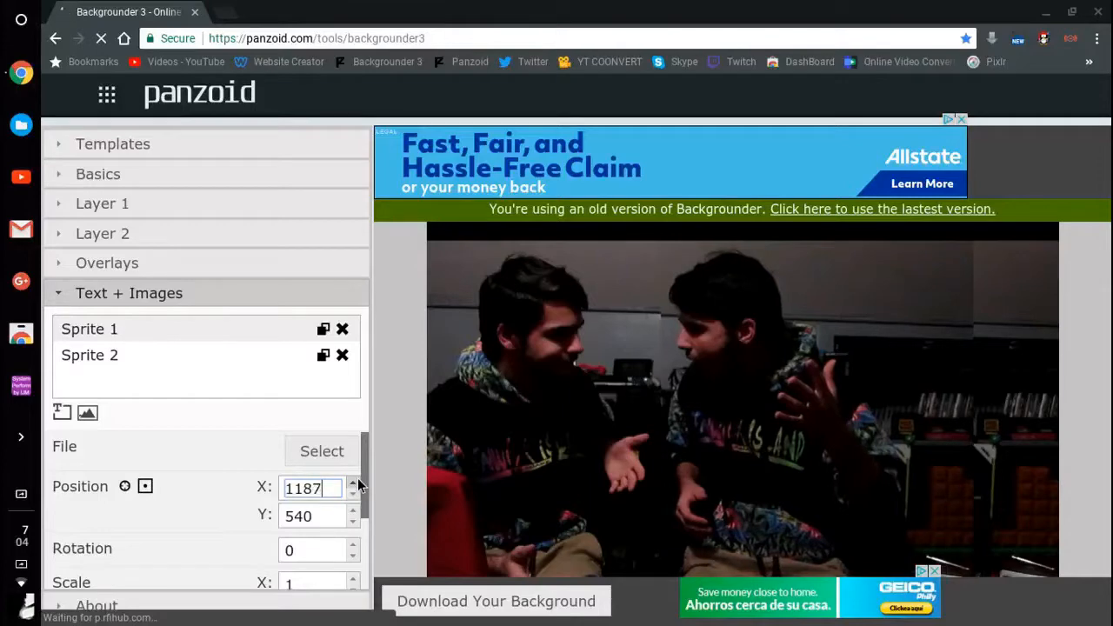
scroll(357, 486, "up", 20)
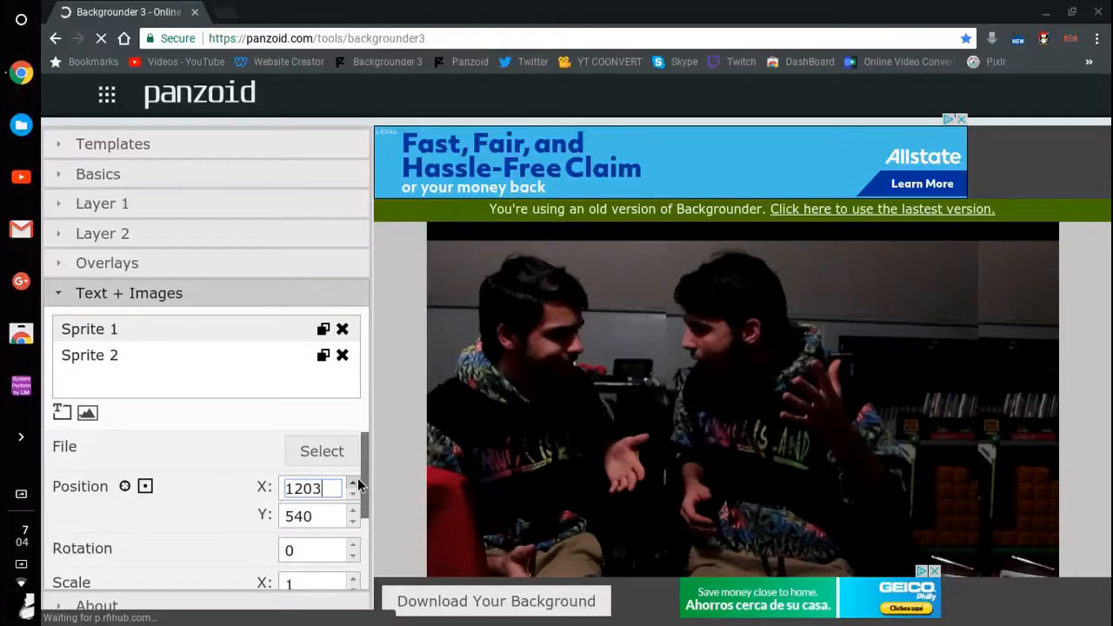
scroll(357, 485, "up", 20)
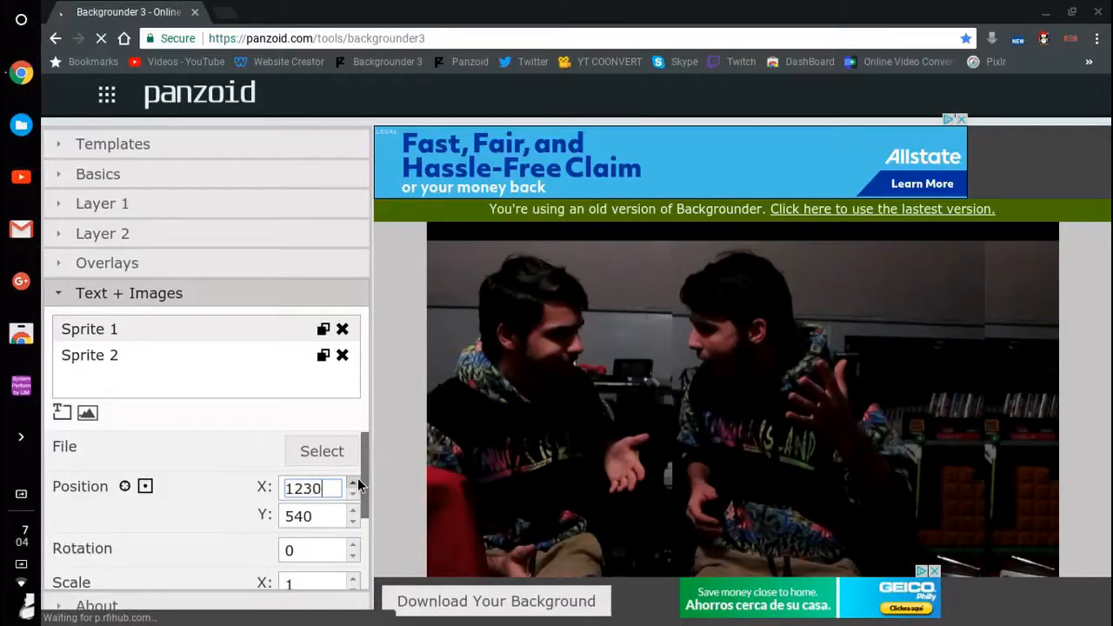
scroll(359, 485, "up", 19)
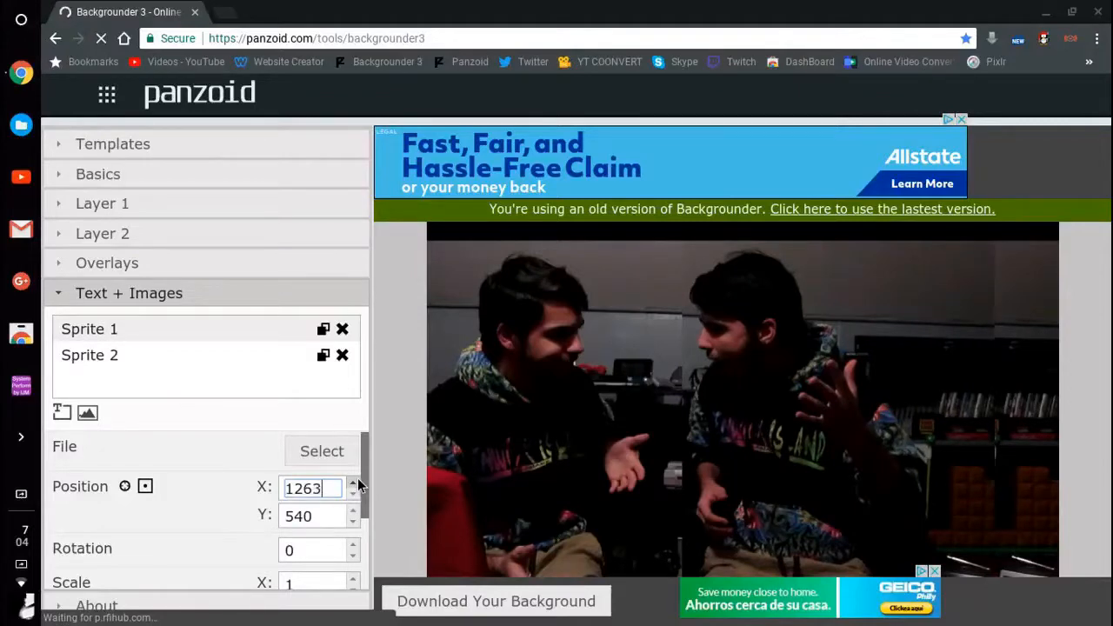
scroll(359, 484, "up", 14)
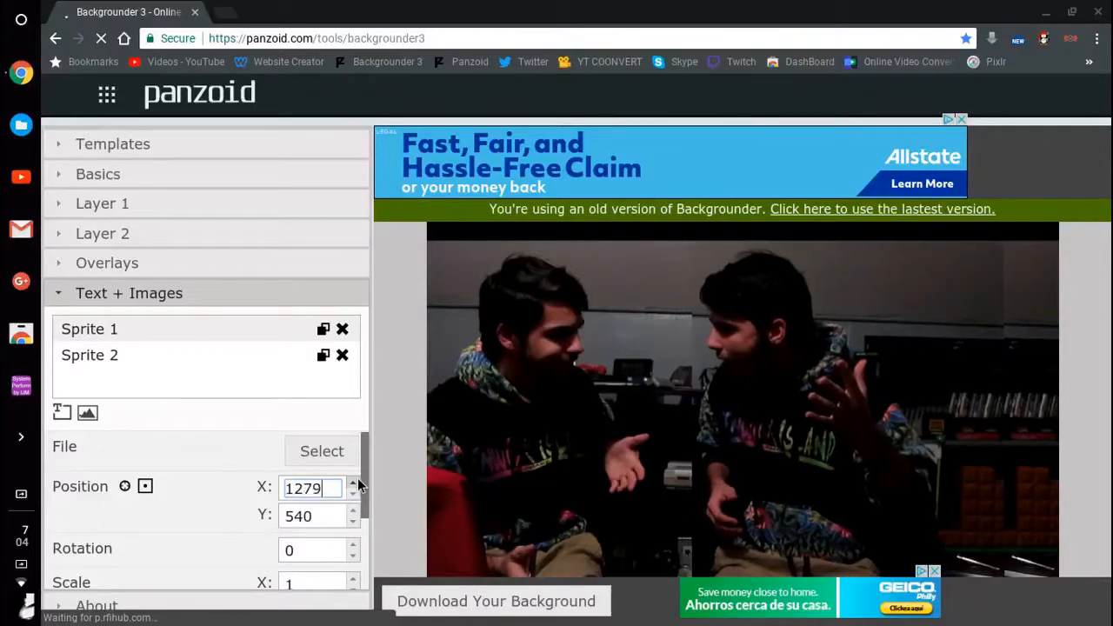
scroll(358, 484, "up", 20)
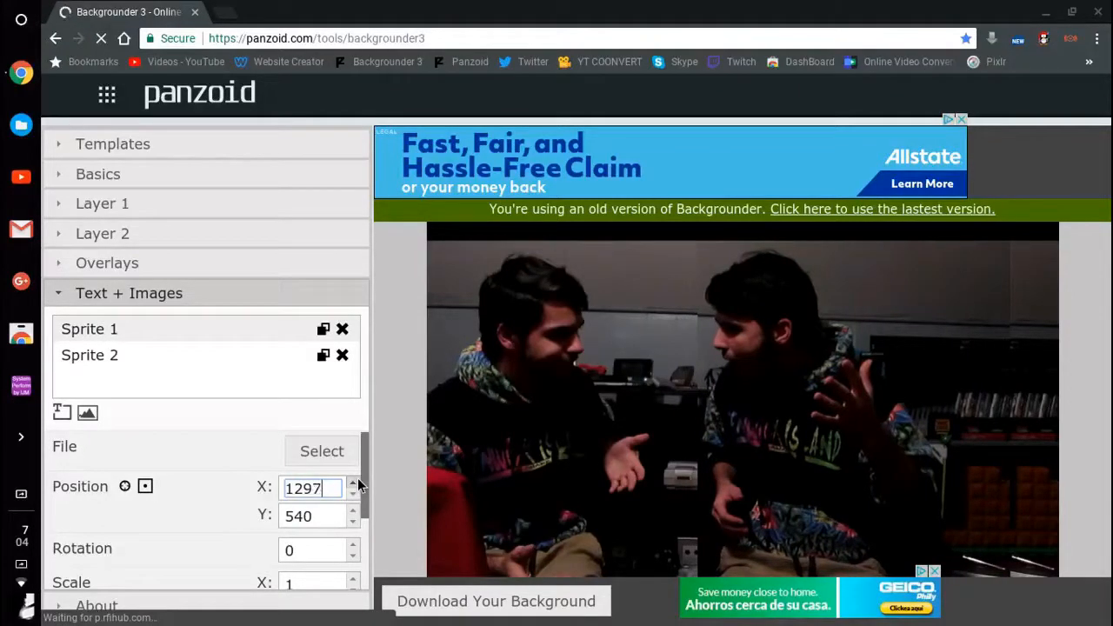
scroll(358, 485, "up", 13)
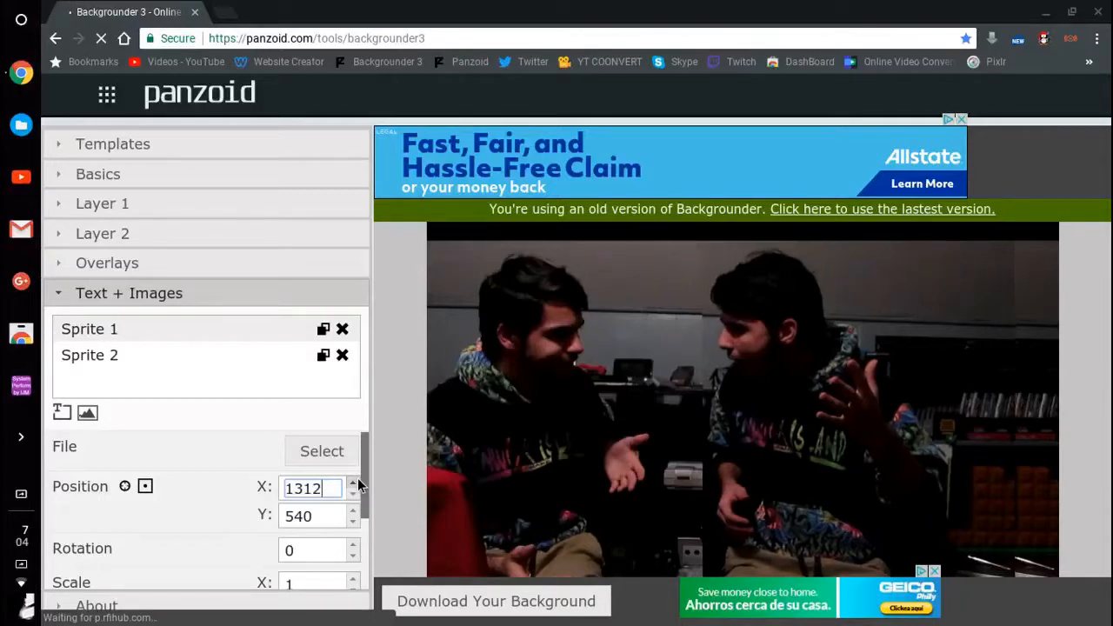
scroll(358, 486, "up", 9)
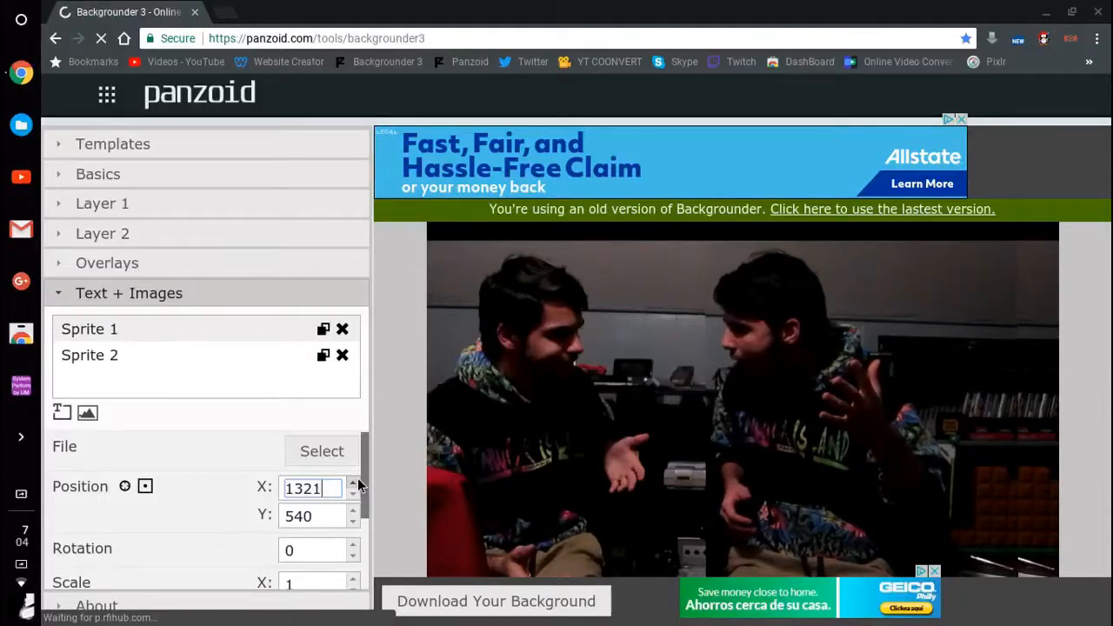
scroll(358, 486, "up", 7)
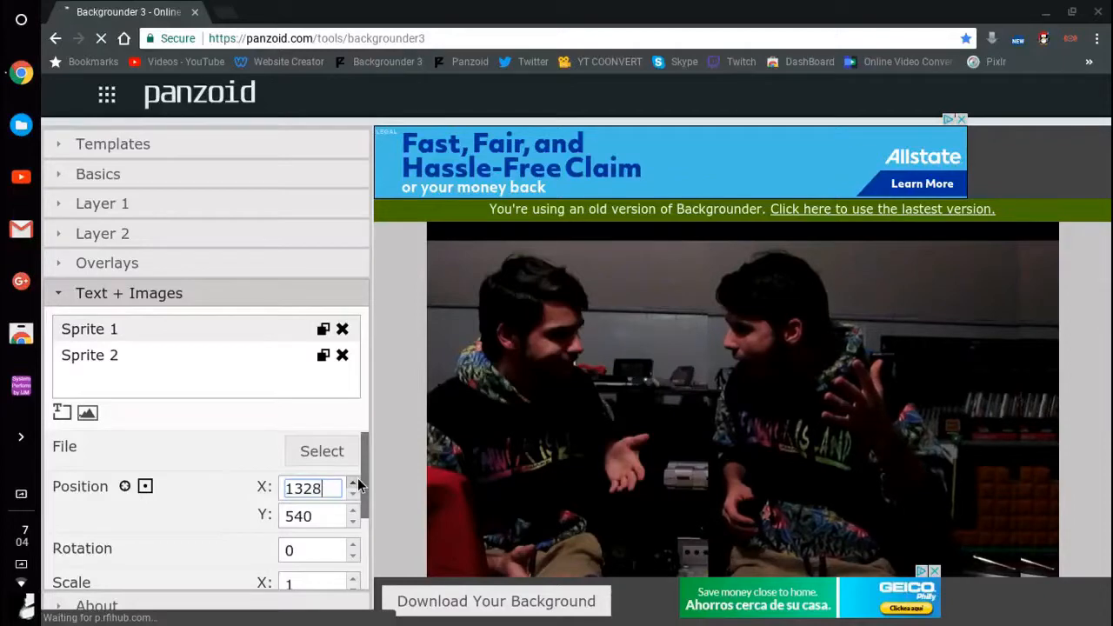
scroll(359, 486, "up", 20)
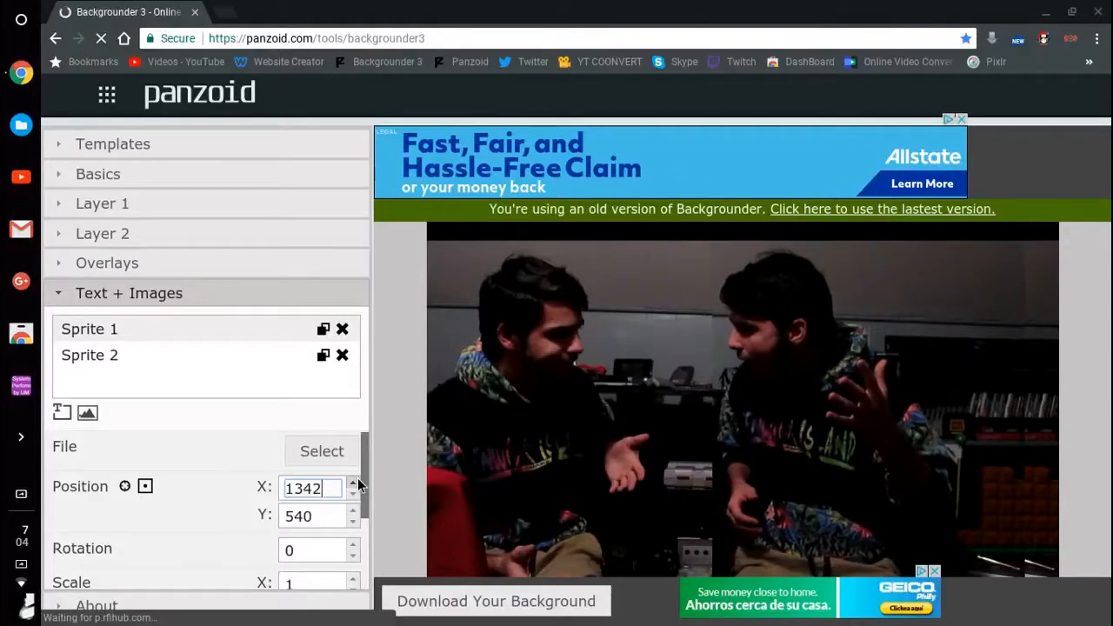
scroll(357, 485, "up", 18)
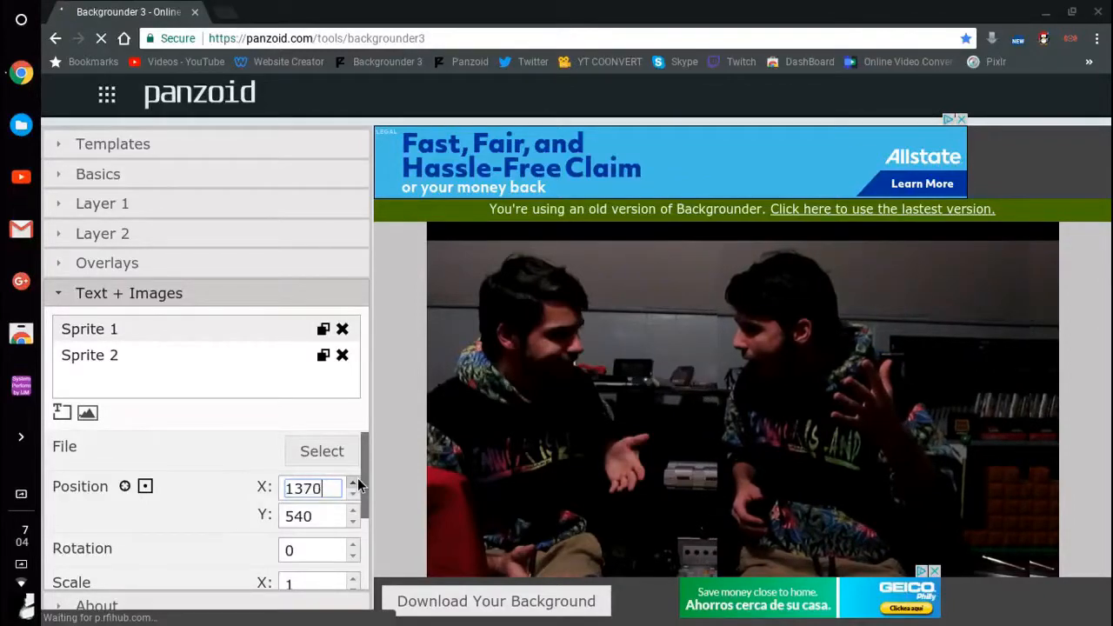
scroll(357, 485, "up", 15)
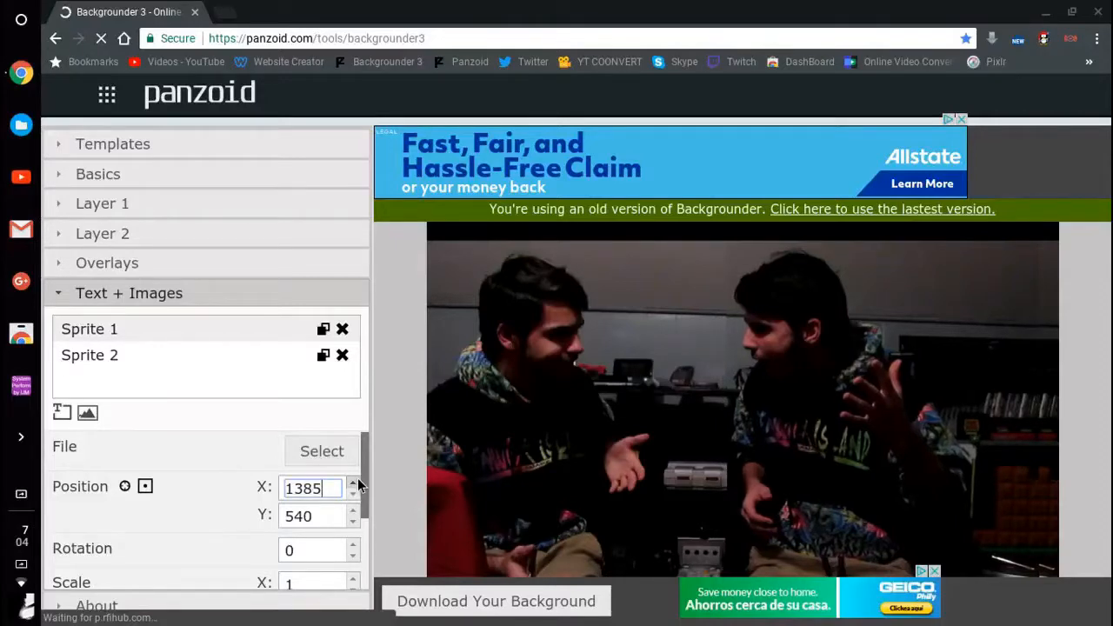
scroll(358, 485, "up", 4)
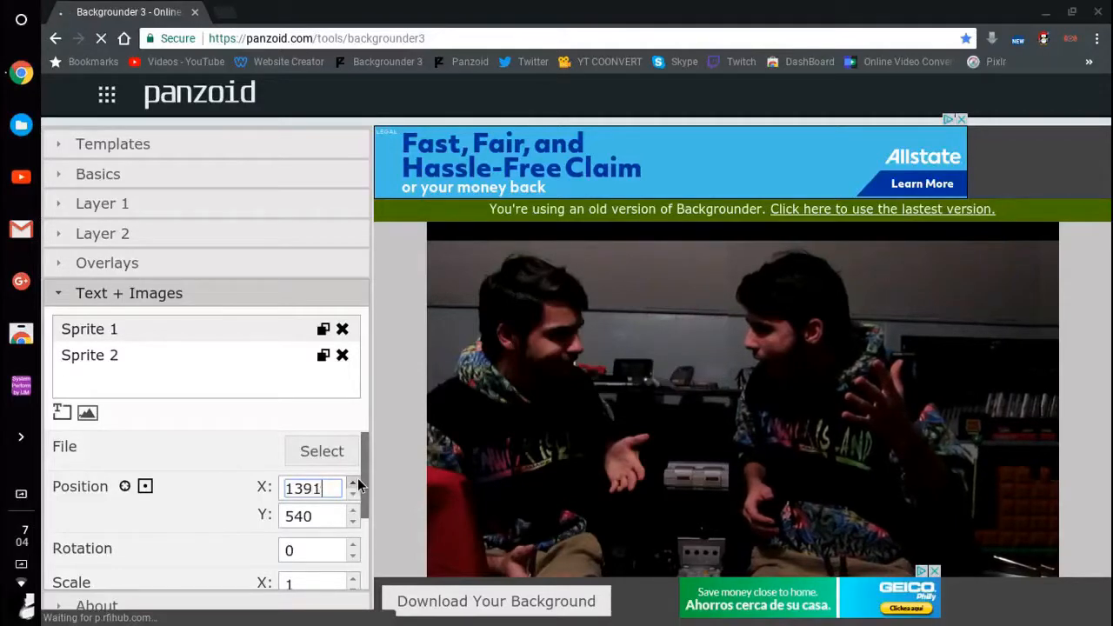
scroll(357, 486, "up", 1)
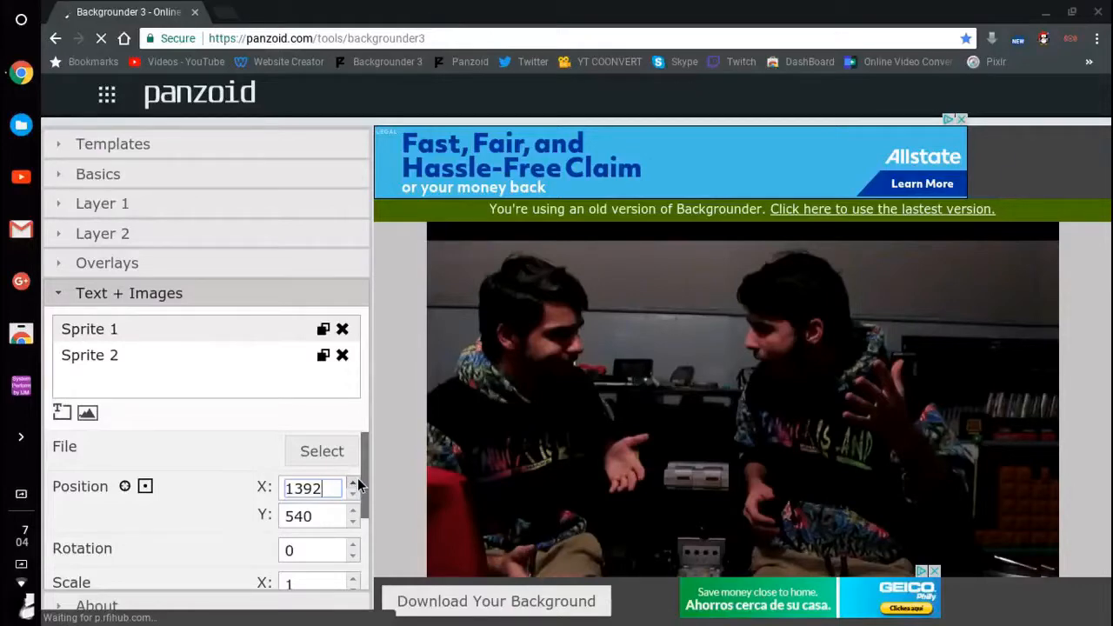
scroll(359, 480, "up", 4)
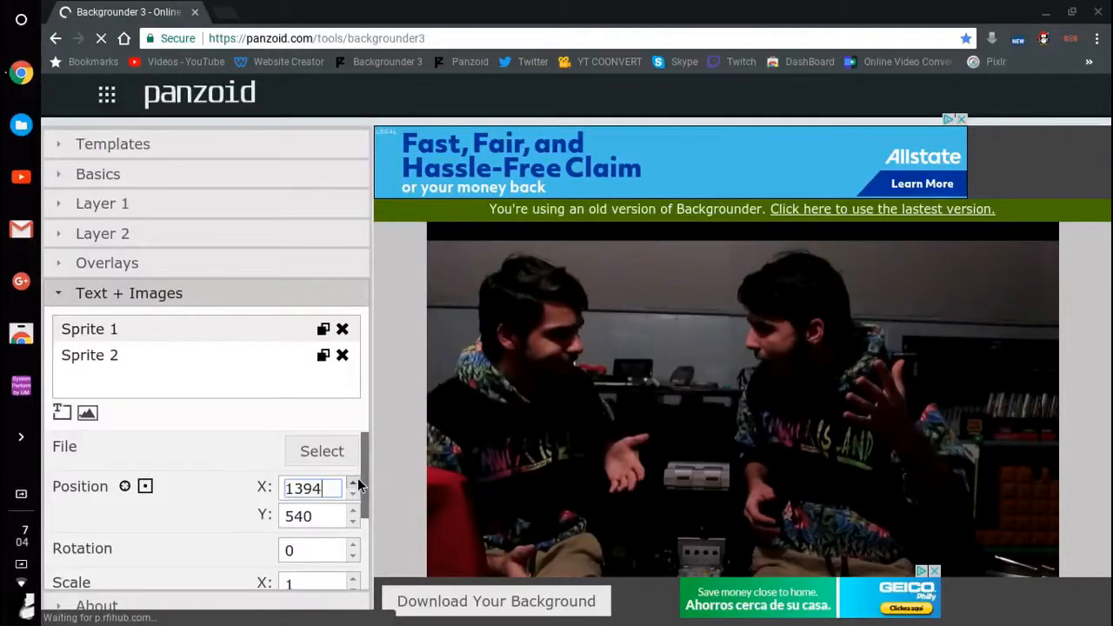
scroll(358, 486, "up", 8)
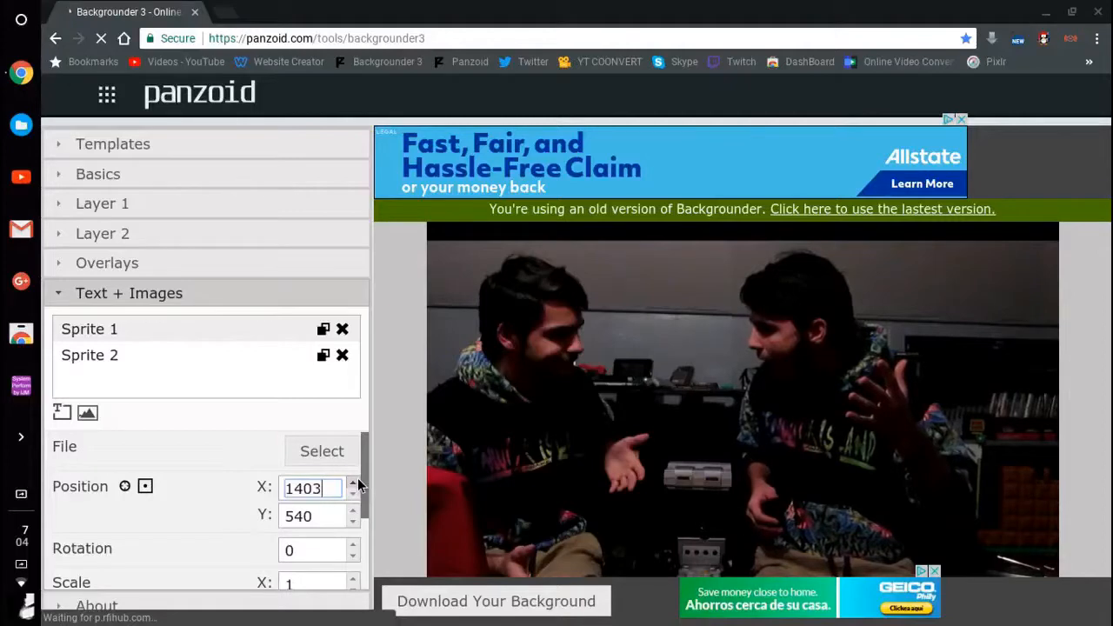
scroll(357, 485, "up", 10)
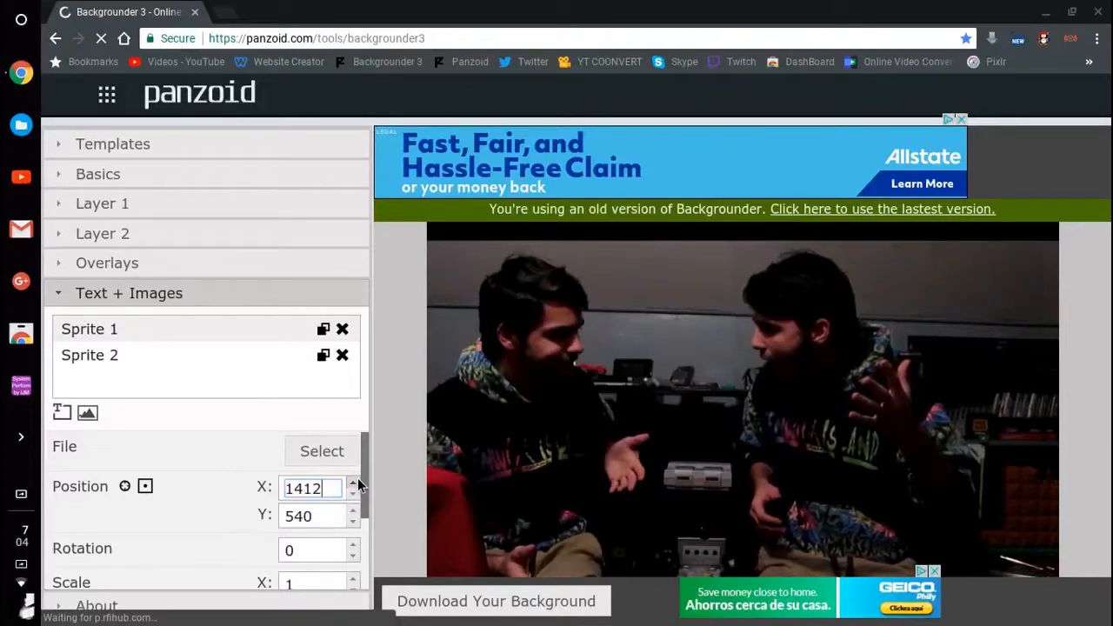
scroll(358, 485, "up", 14)
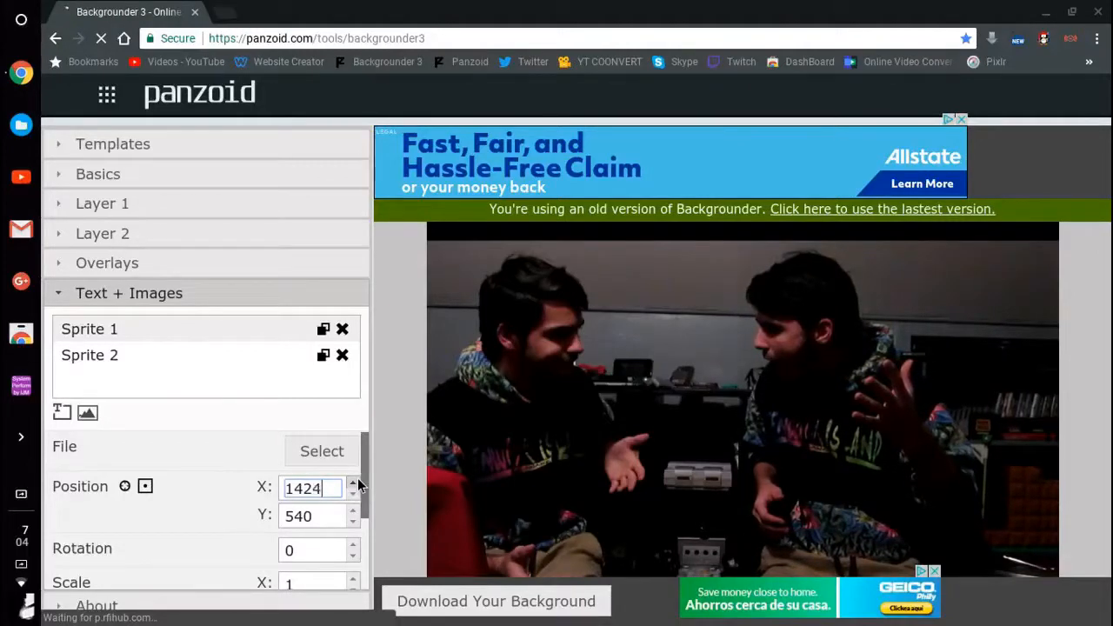
scroll(357, 485, "up", 11)
scroll(357, 485, "up", 10)
scroll(358, 485, "up", 4)
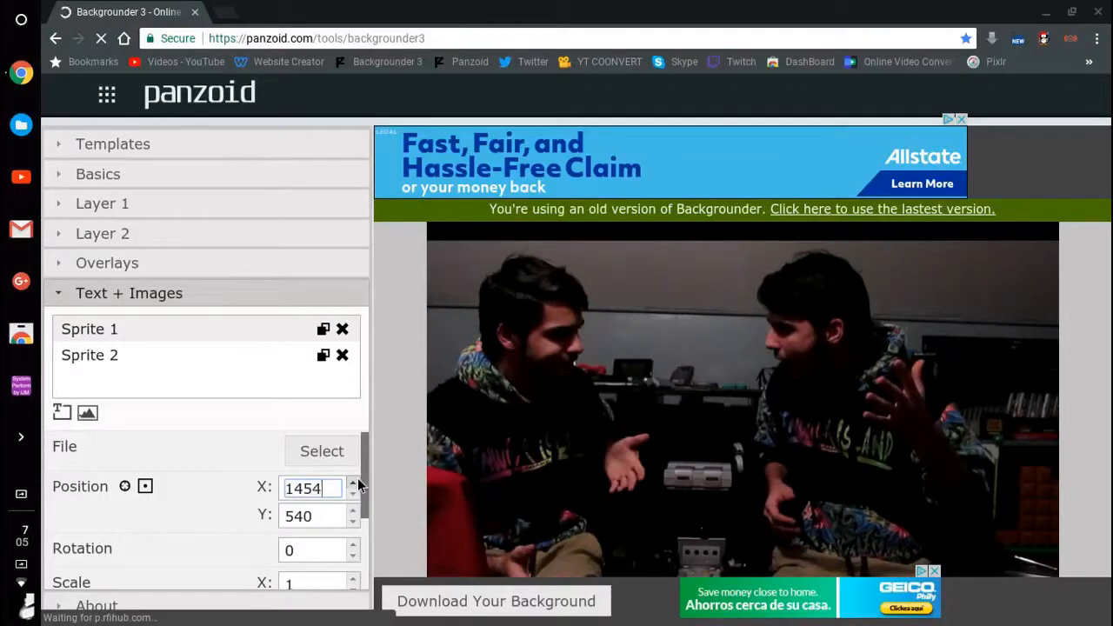
- Nudge Sprite 1 back to the left by lowering its X position to 1446
left_click(354, 495)
left_click(353, 495)
left_click(353, 495)
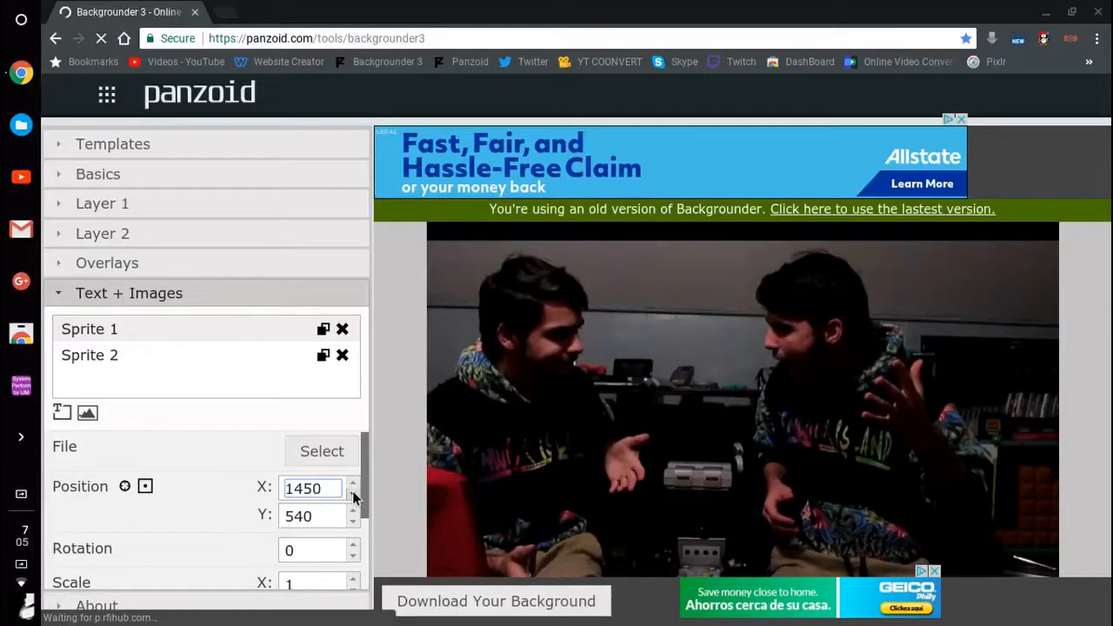
left_click(353, 492)
left_click(353, 492)
left_click(353, 492)
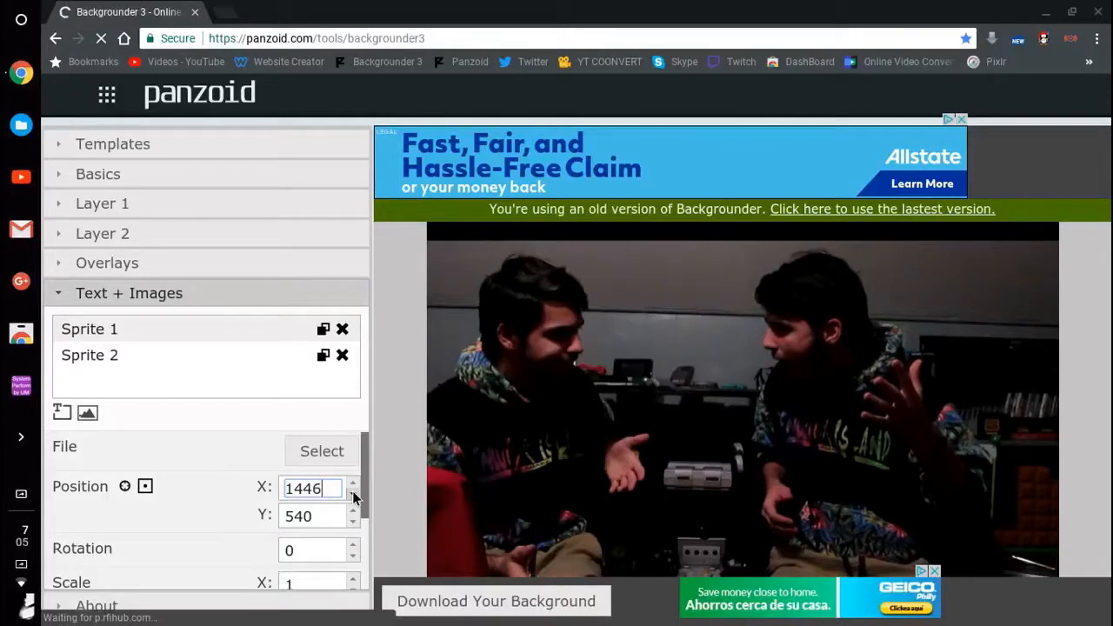
- Try moving Sprite 1 further right, to an X position of 1459
left_click(354, 485)
left_click(354, 485)
left_click(354, 485)
left_click(354, 486)
left_click(354, 485)
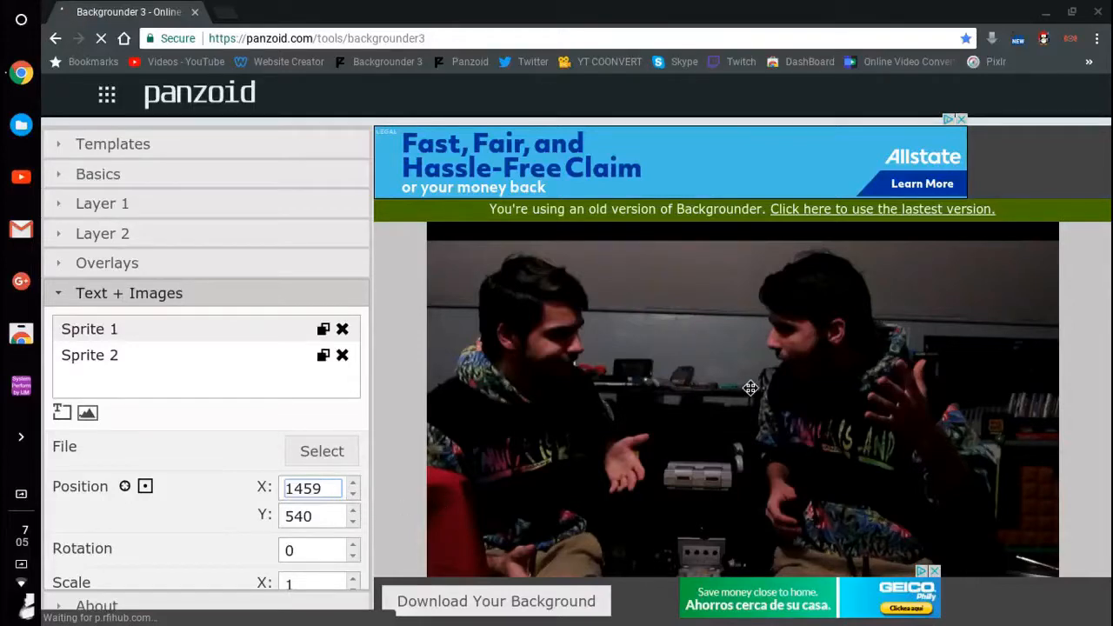
- Align Sprite 1 with the background of Sprite 2 by setting its X position to 1447
left_click(351, 498)
left_click(350, 498)
left_click(351, 497)
left_click(350, 498)
left_click(351, 497)
left_click(351, 498)
left_click(351, 498)
left_click(351, 497)
left_click(351, 498)
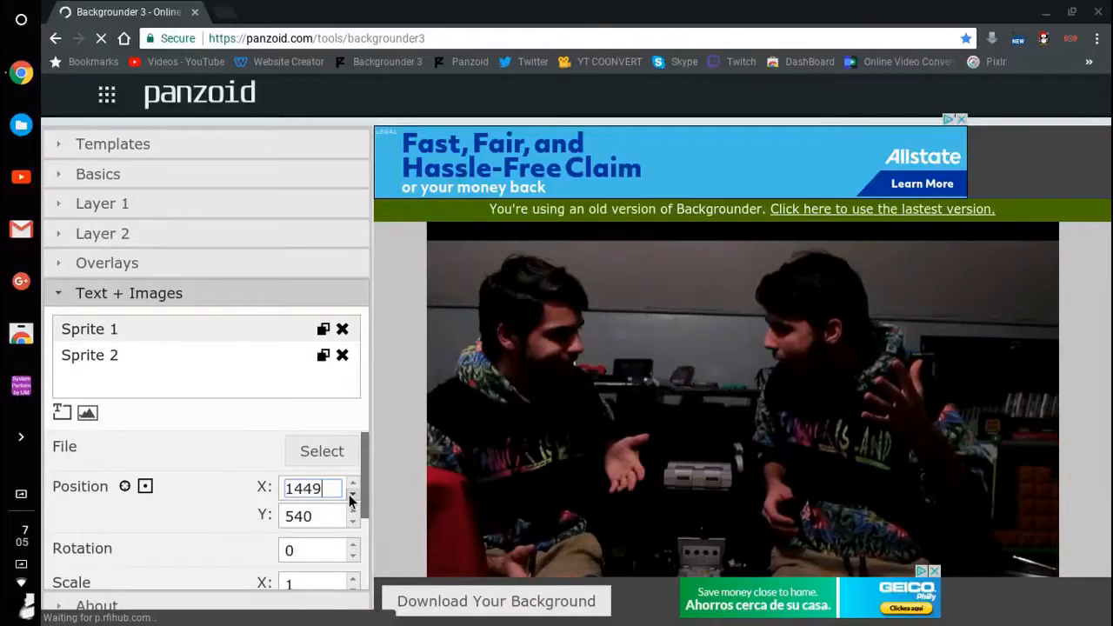
left_click(350, 497)
left_click(351, 497)
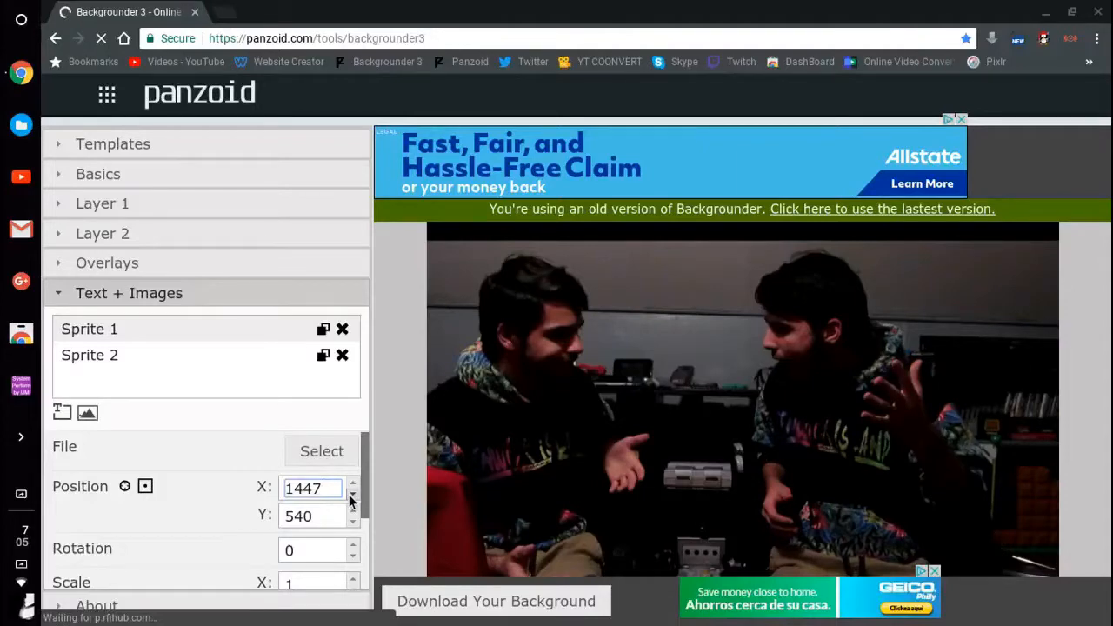
left_click(350, 498)
left_click(350, 484)
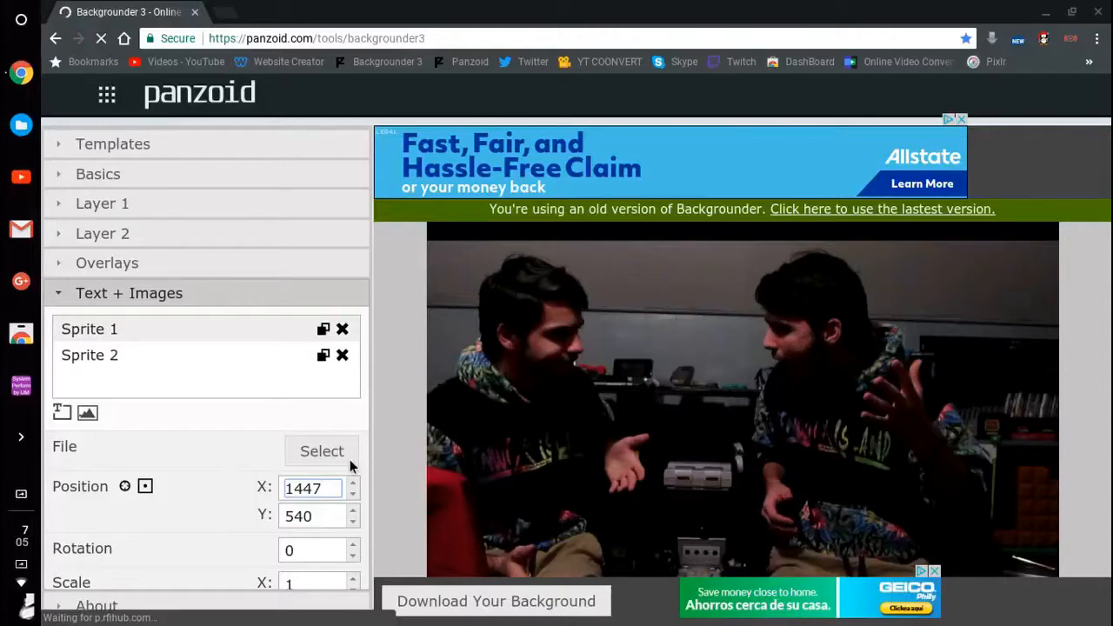
- Remove the newly added blank image sprite, duplicate Sprite 1 and place the copy first in the sprite list
left_click(88, 413)
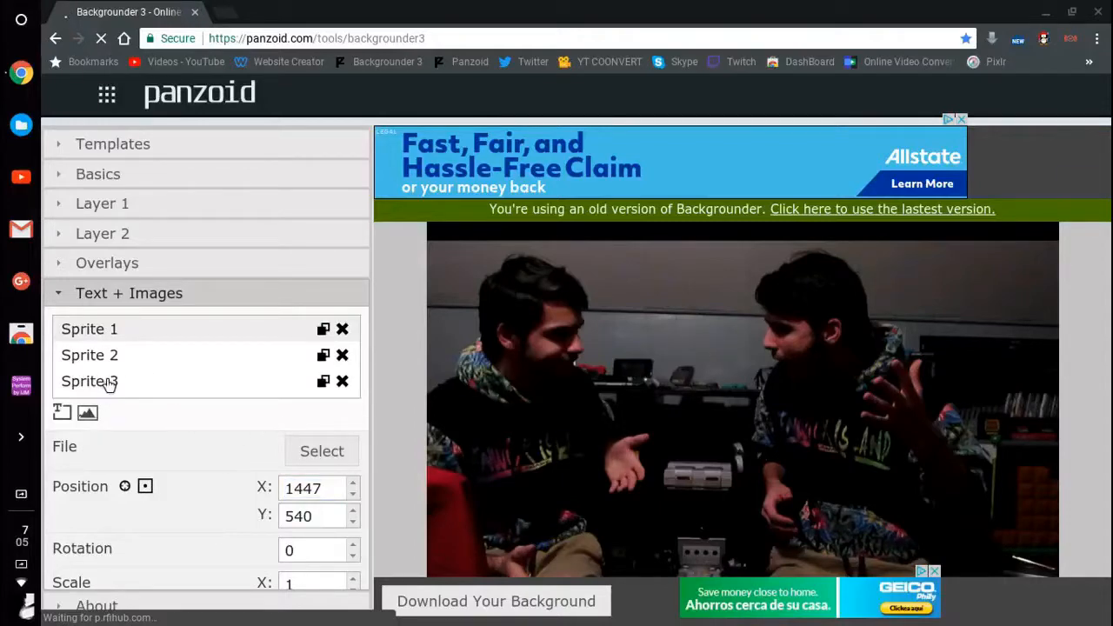
left_click(342, 381)
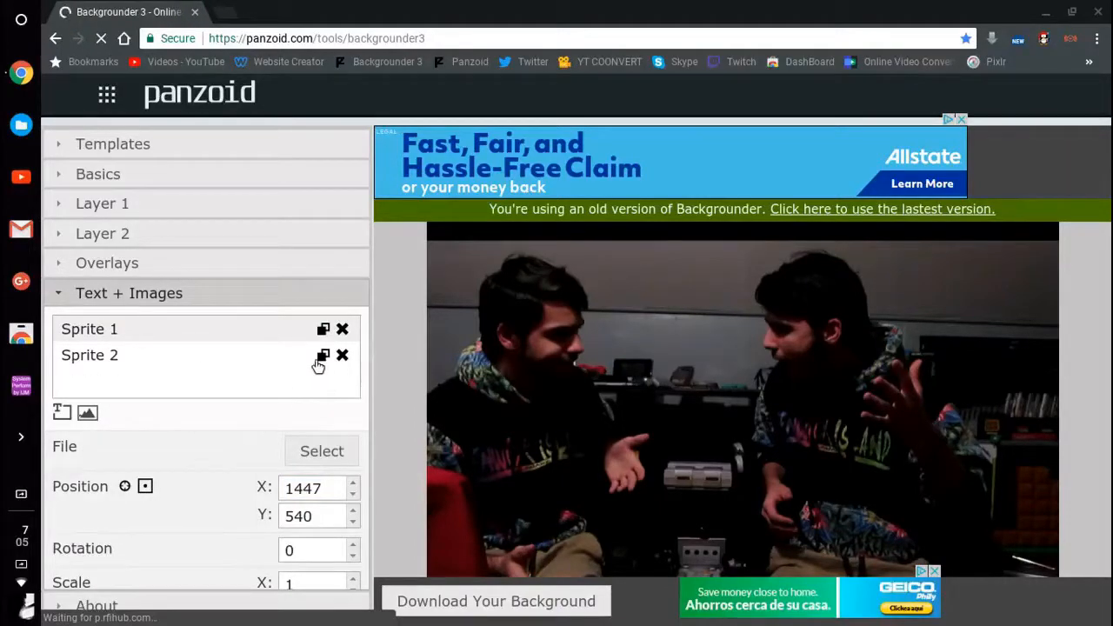
left_click(322, 330)
left_click_drag(195, 388, 189, 322)
left_click(189, 324)
- Load download (4) - Edited.png from Downloads as the image of Sprite 3
left_click(319, 453)
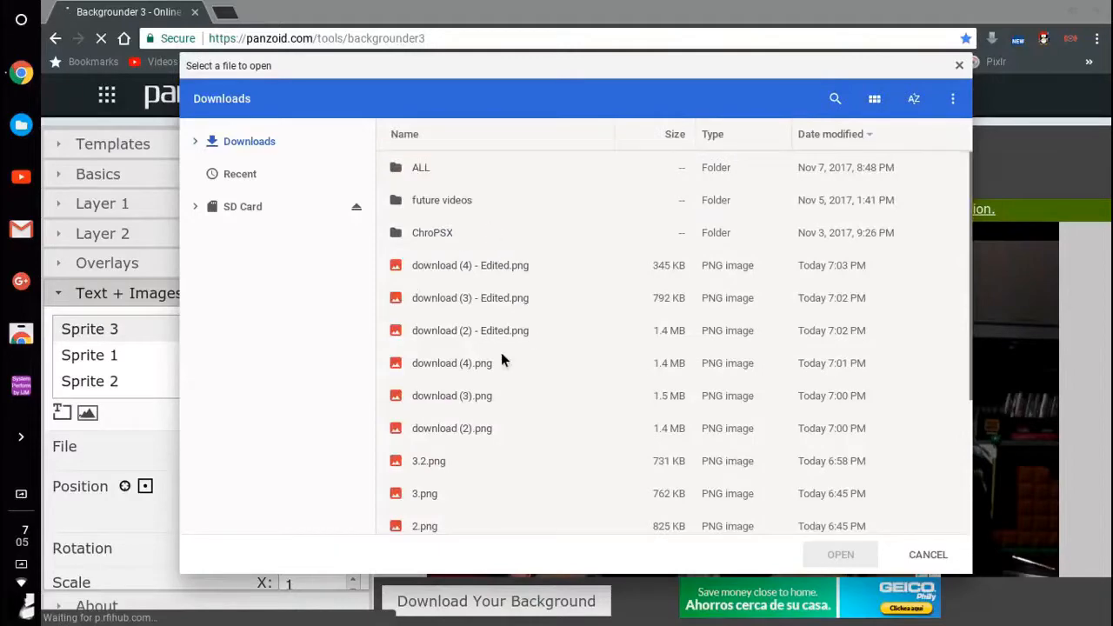
left_click(500, 266)
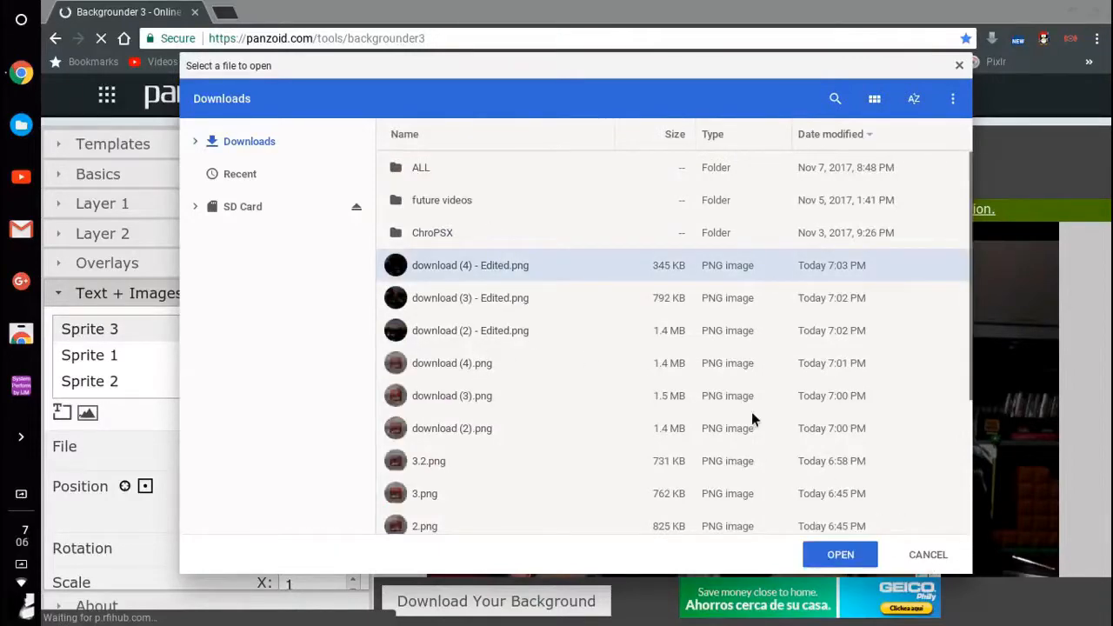
left_click(855, 558)
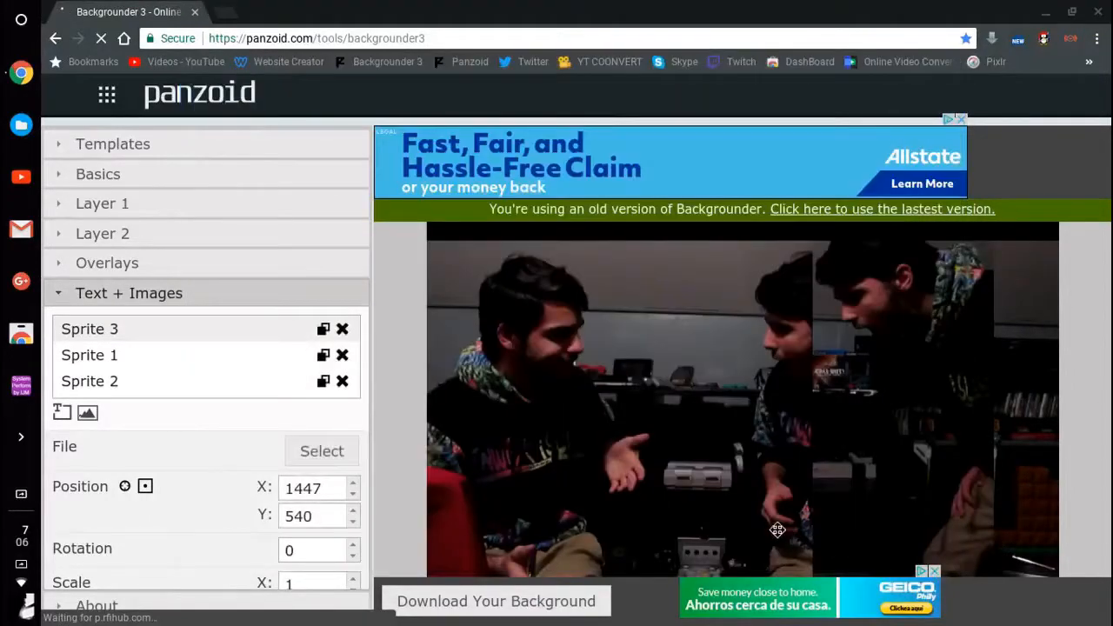
- Try Sprite 3 further right at an X position of 1927, and delete the sprite
scroll(311, 525, "down", 1)
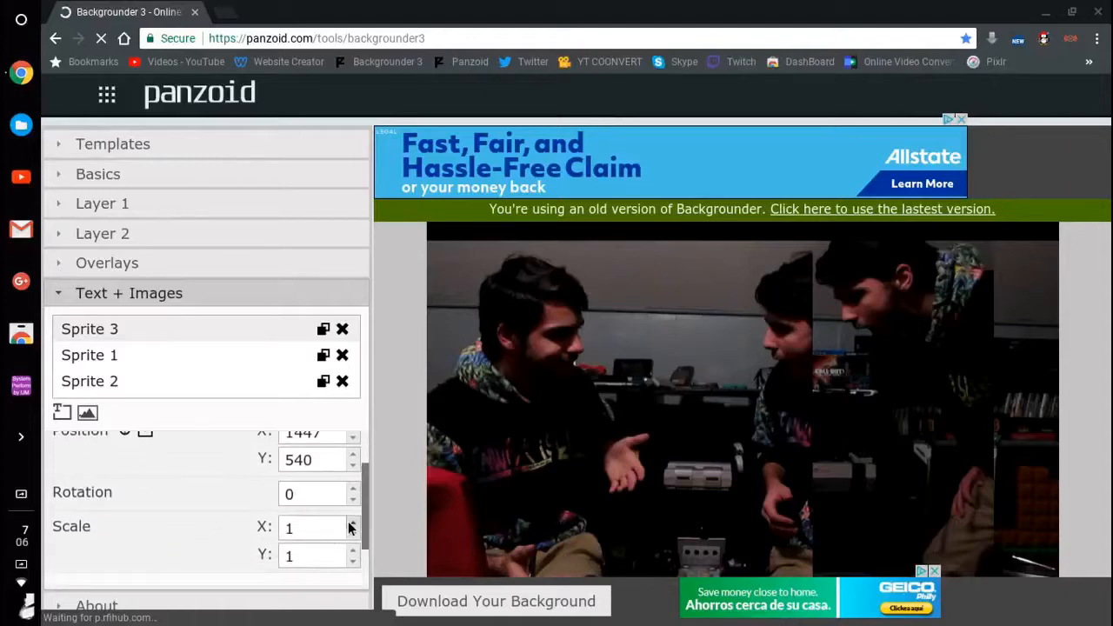
scroll(348, 456, "up", 1)
left_click(352, 460)
left_click(352, 461)
left_click(352, 460)
left_click(353, 460)
left_click(352, 460)
left_click_drag(353, 464, 355, 469)
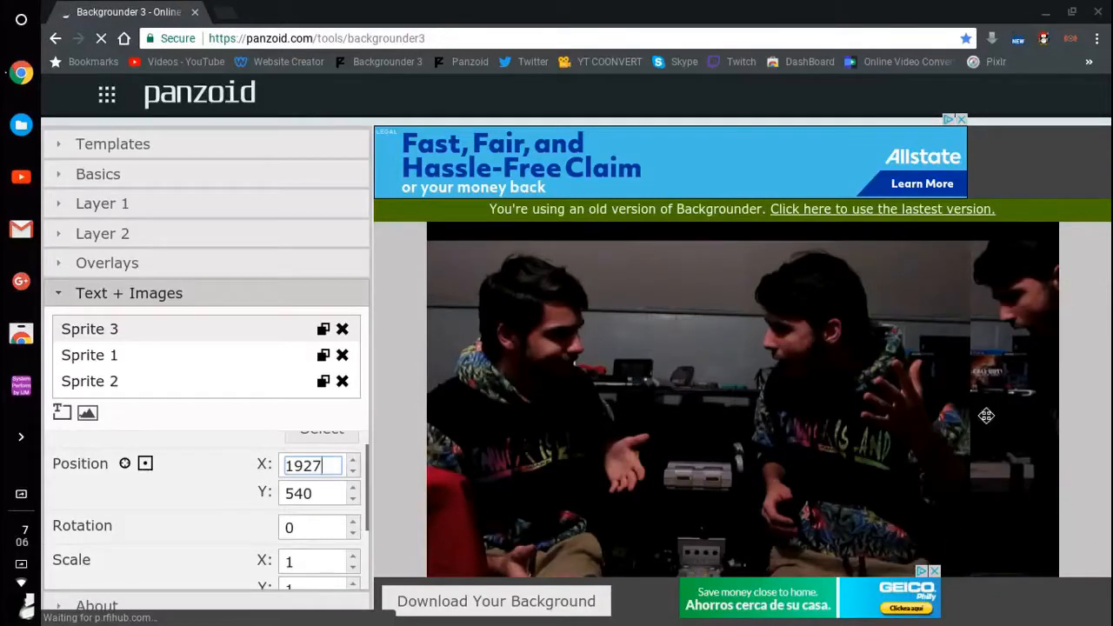
left_click(342, 329)
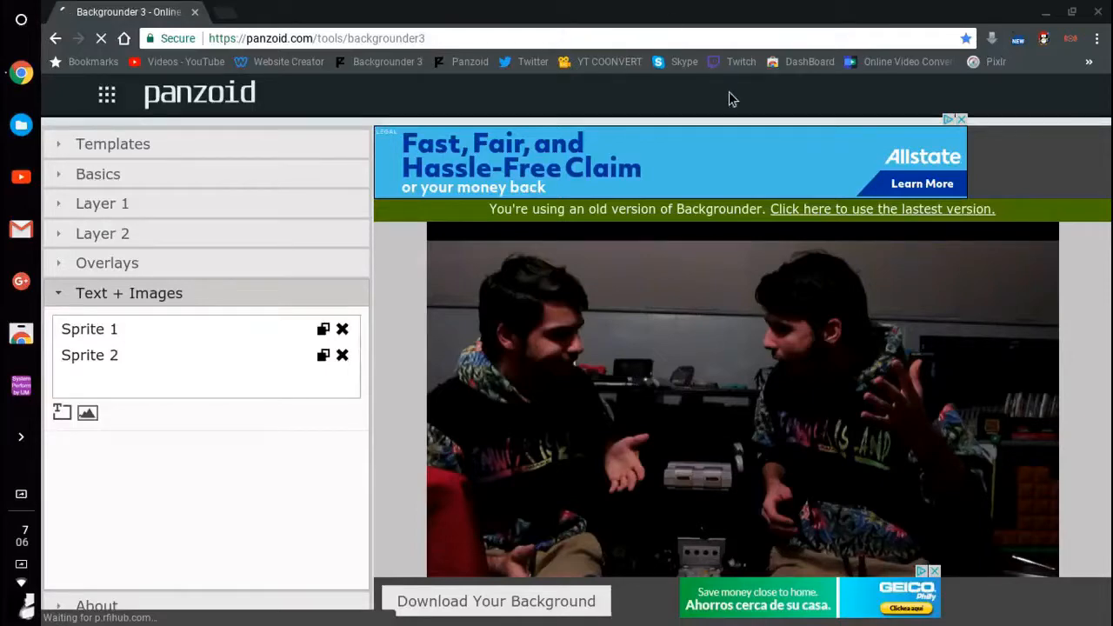
- Render the two-sprite background and save it to Downloads as download (5).png
left_click(585, 600)
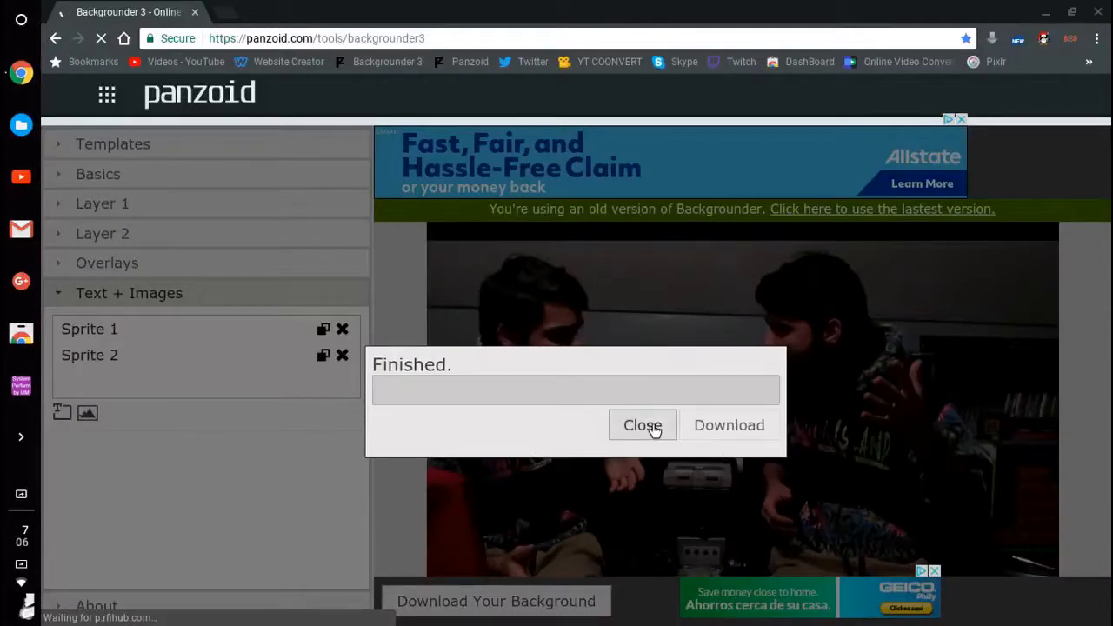
left_click(739, 427)
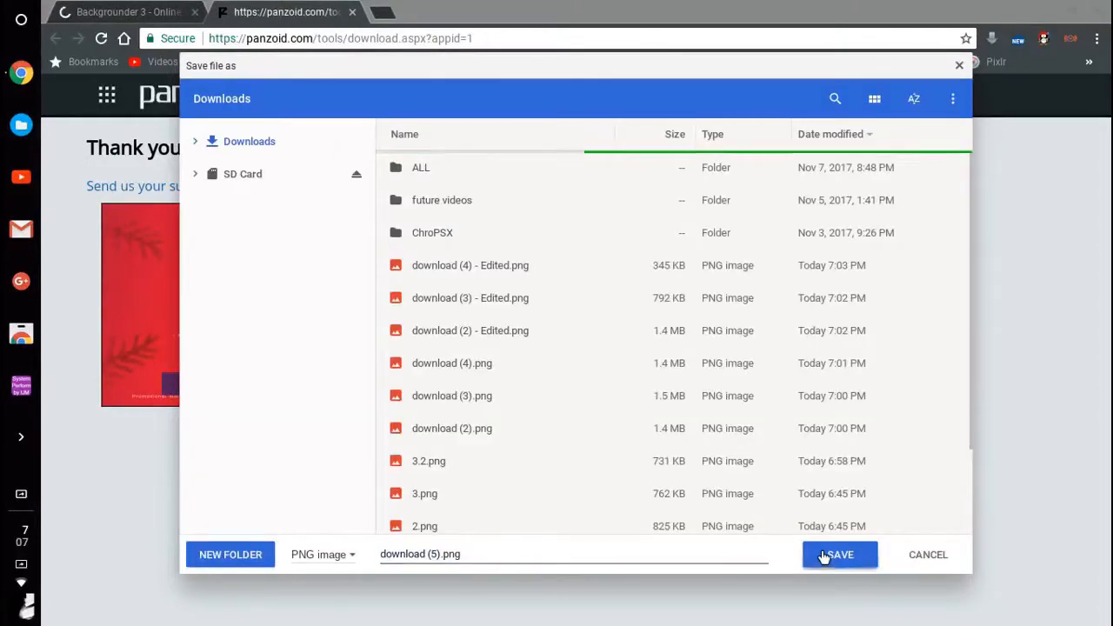
left_click(821, 554)
- Close the browser and open download (5).png from the Downloads folder in the image viewer
left_click(1096, 12)
left_click(100, 603)
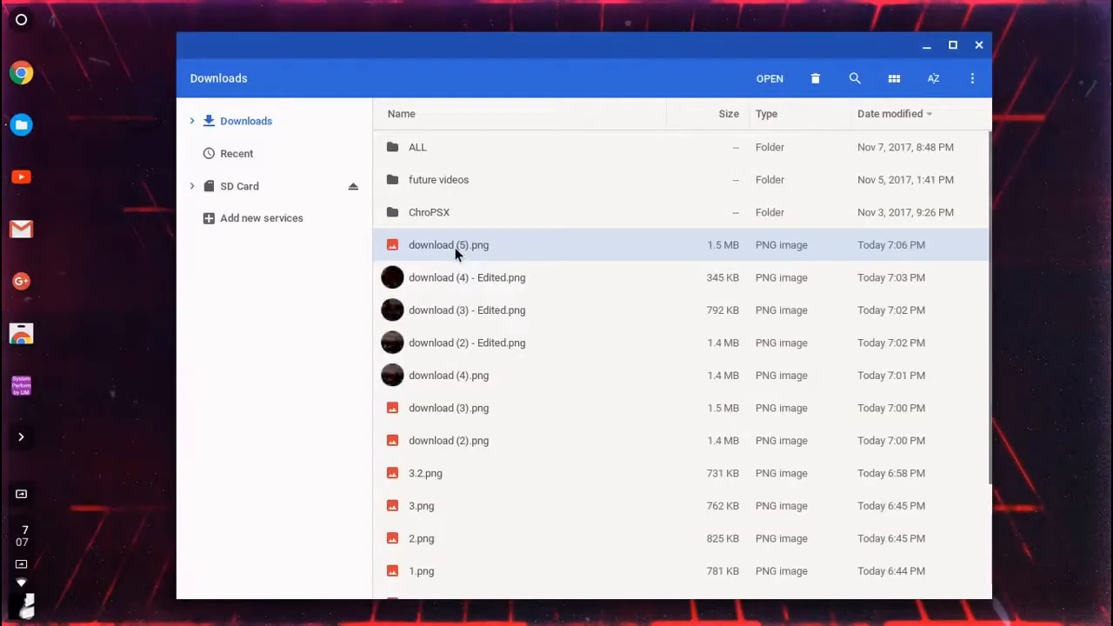
double_click(456, 252)
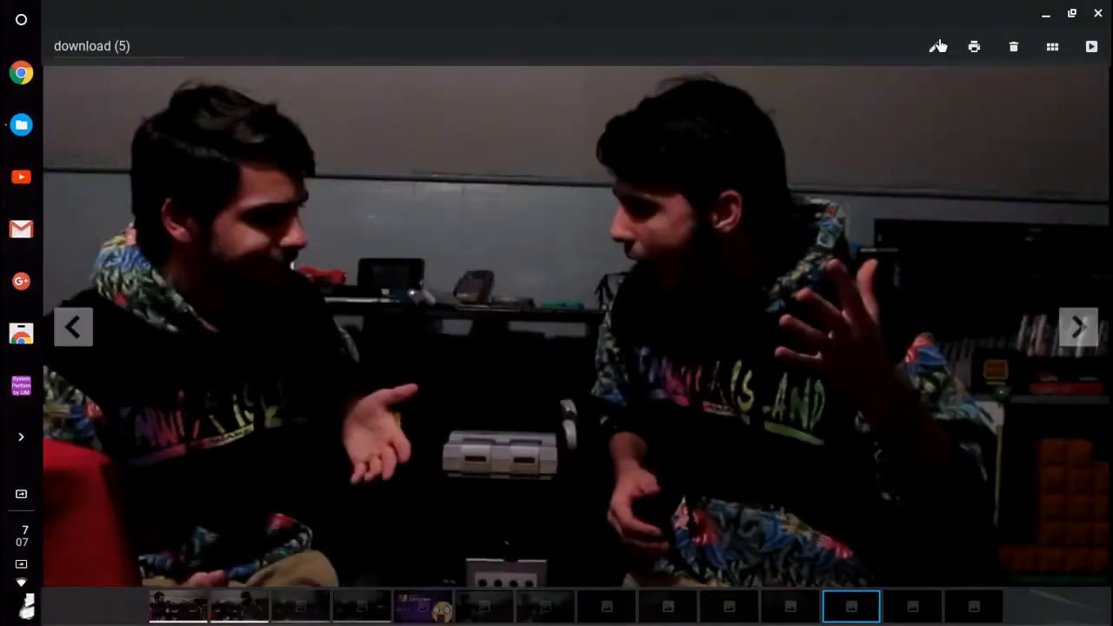
- Crop download (5) at full width to remove the black bands above and below the picture, overwriting the original
left_click(935, 46)
left_click(129, 607)
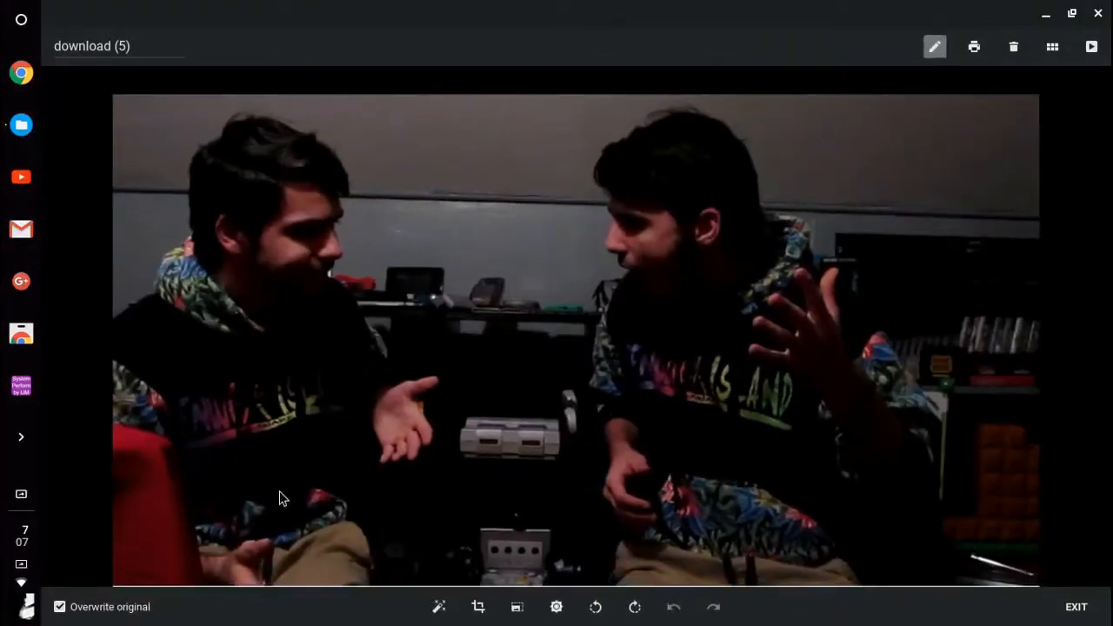
left_click(477, 607)
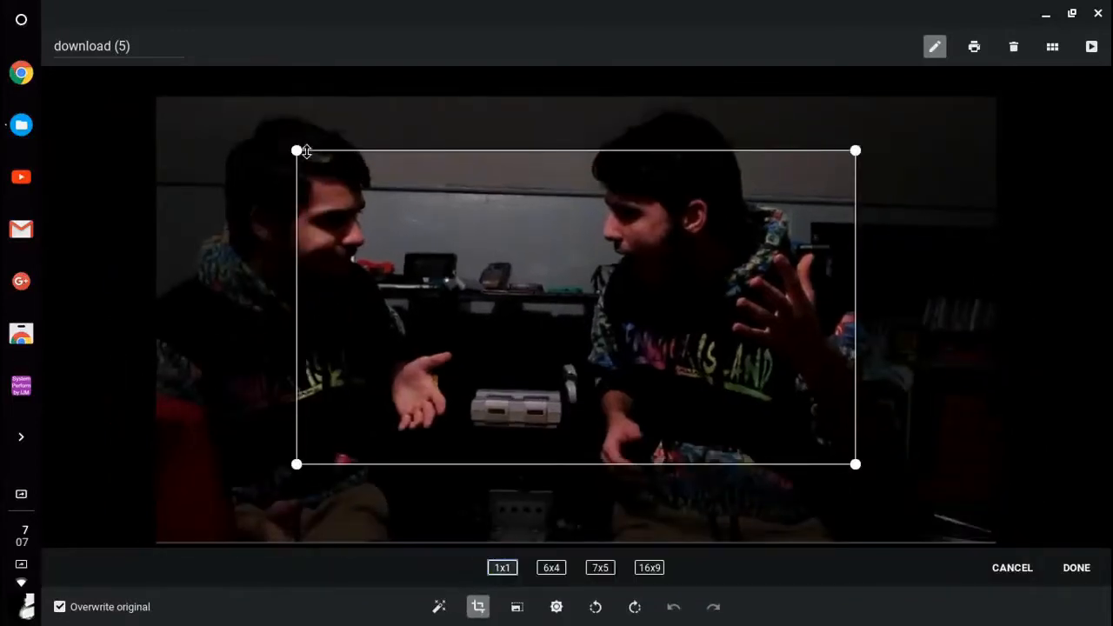
left_click_drag(297, 149, 52, 100)
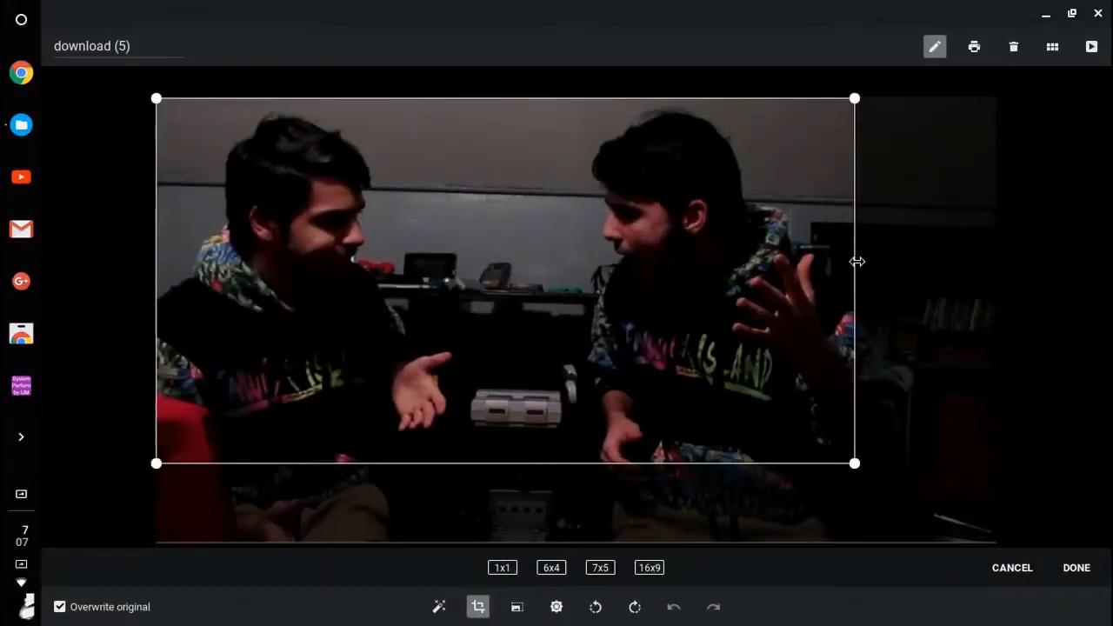
left_click_drag(855, 261, 1107, 333)
left_click_drag(897, 464, 902, 539)
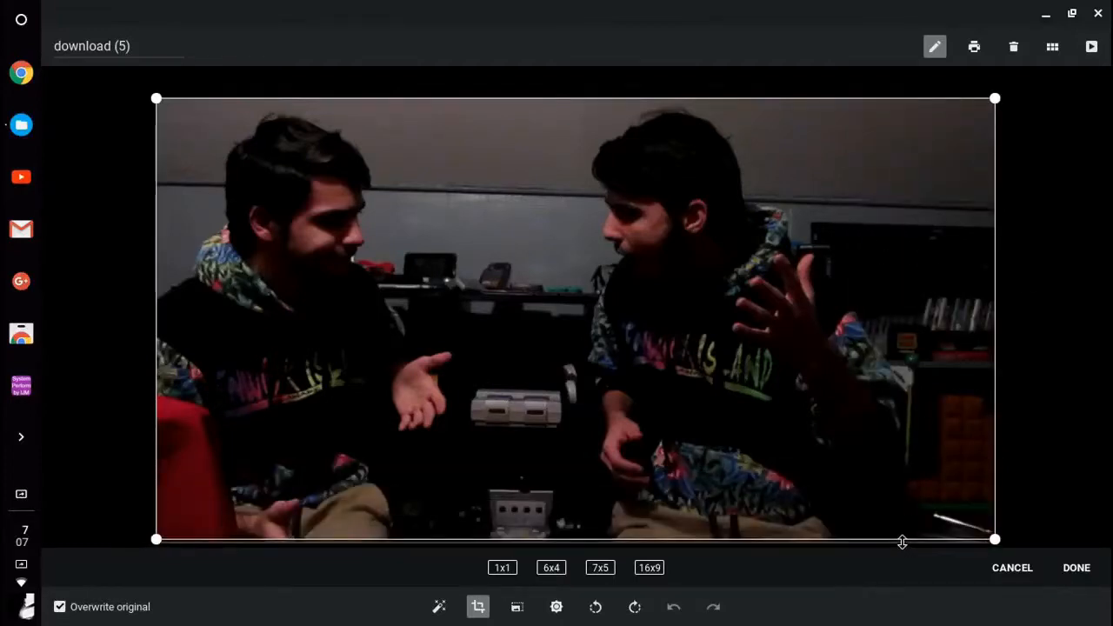
left_click(1077, 570)
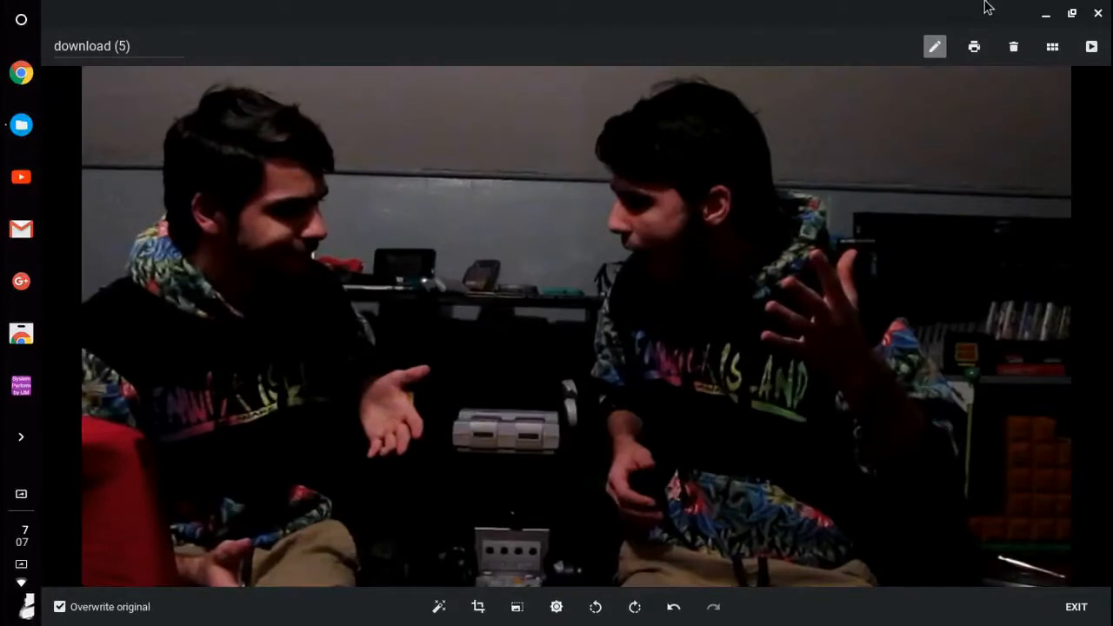
left_click(1077, 606)
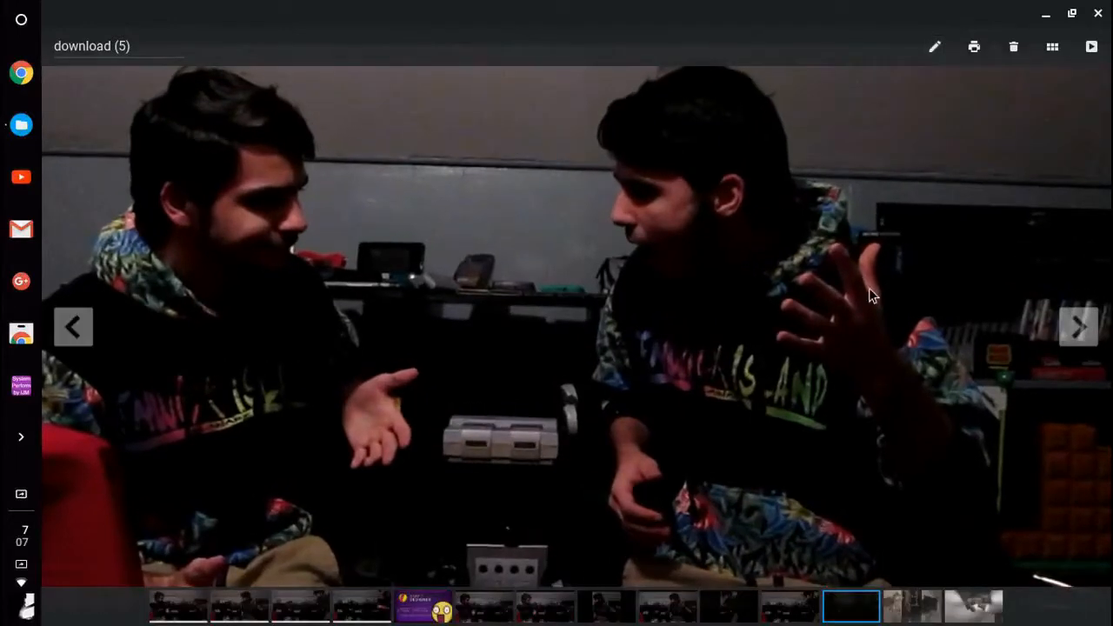